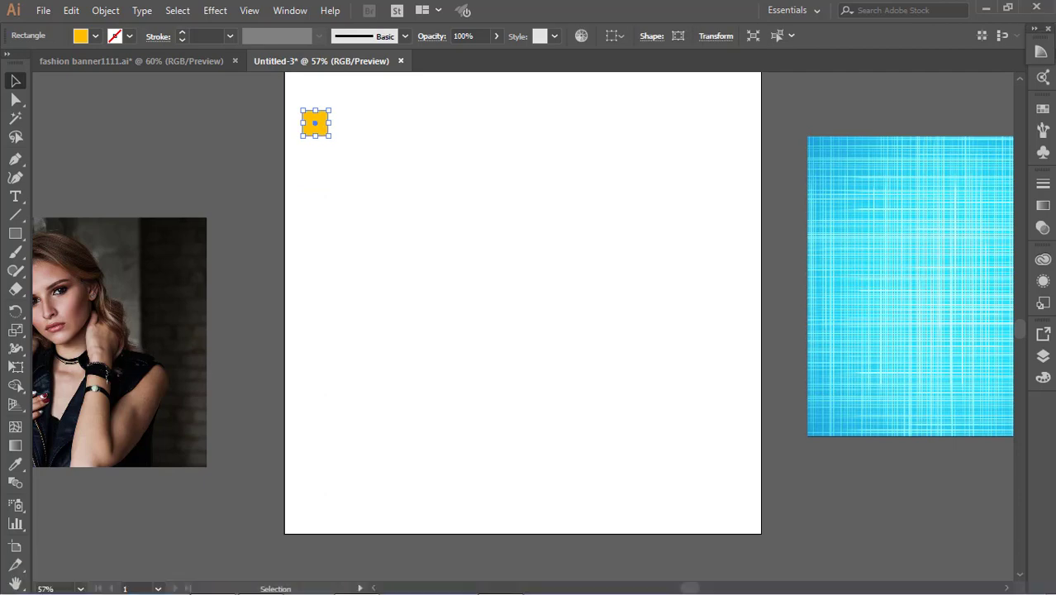
Step: Enlarge the small yellow square to cover the whole artboard and show the tools in two columns
{"action": "scroll", "coordinate": [355, 165], "scroll_direction": "up", "scroll_amount": 1}
{"action": "left_click_drag", "start_coordinate": [331, 156], "coordinate": [761, 551]}
{"action": "left_click", "coordinate": [245, 252]}
{"action": "left_click", "coordinate": [6, 55]}
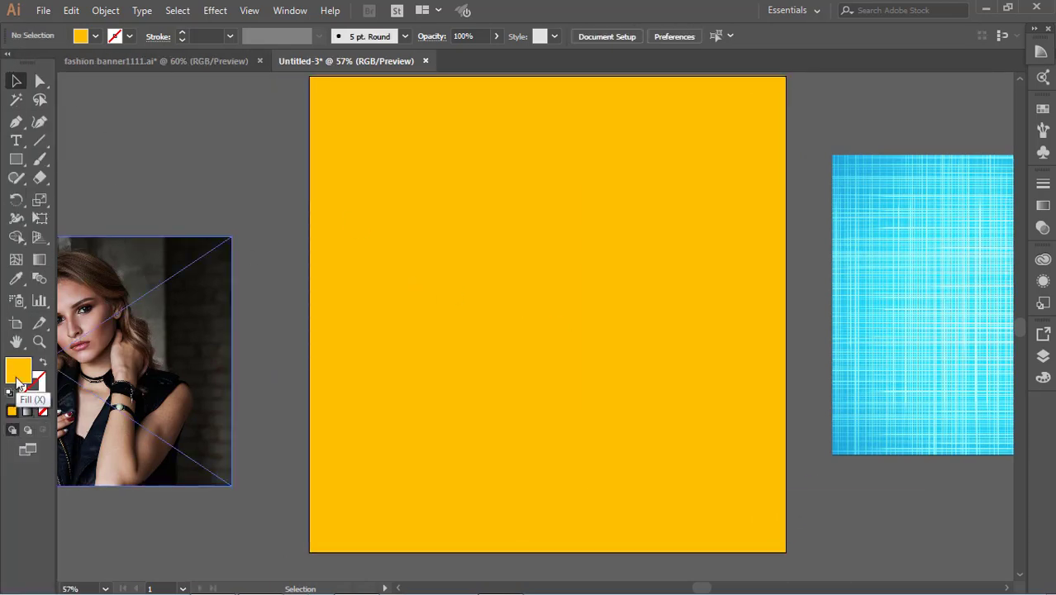
{"action": "double_click", "coordinate": [16, 379]}
{"action": "left_click_drag", "start_coordinate": [902, 427], "coordinate": [833, 420]}
{"action": "key", "text": "Escape"}
Step: Move the blue woven texture onto the artboard and stretch it to 1080 × 1080 px so it covers the yellow square
{"action": "scroll", "coordinate": [912, 176], "scroll_direction": "up", "scroll_amount": 1}
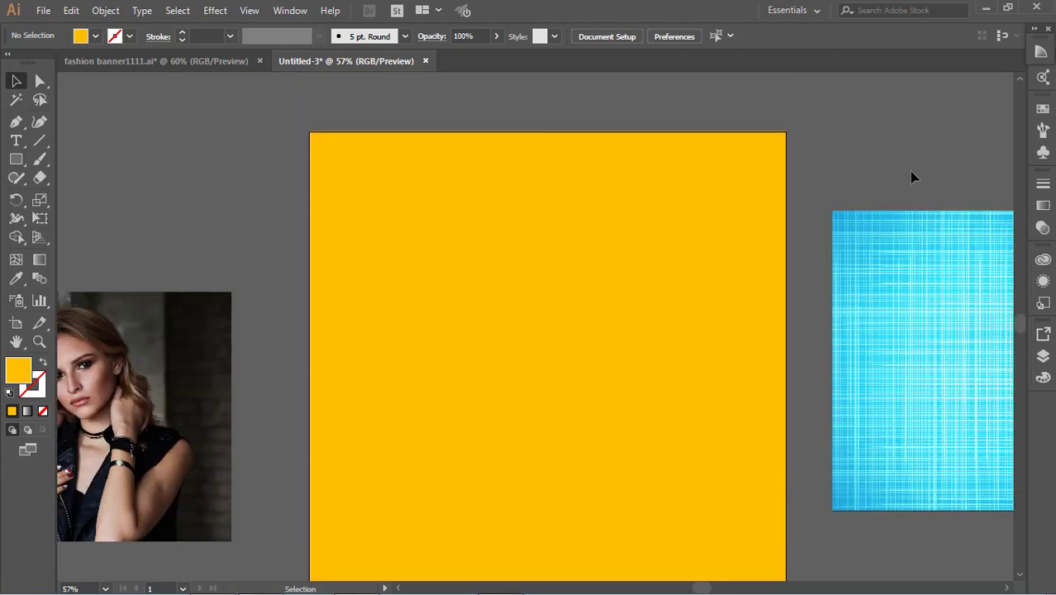
{"action": "left_click_drag", "start_coordinate": [901, 295], "coordinate": [383, 215]}
{"action": "scroll", "coordinate": [383, 214], "scroll_direction": "down", "scroll_amount": 2}
{"action": "left_click_drag", "start_coordinate": [613, 337], "coordinate": [785, 474]}
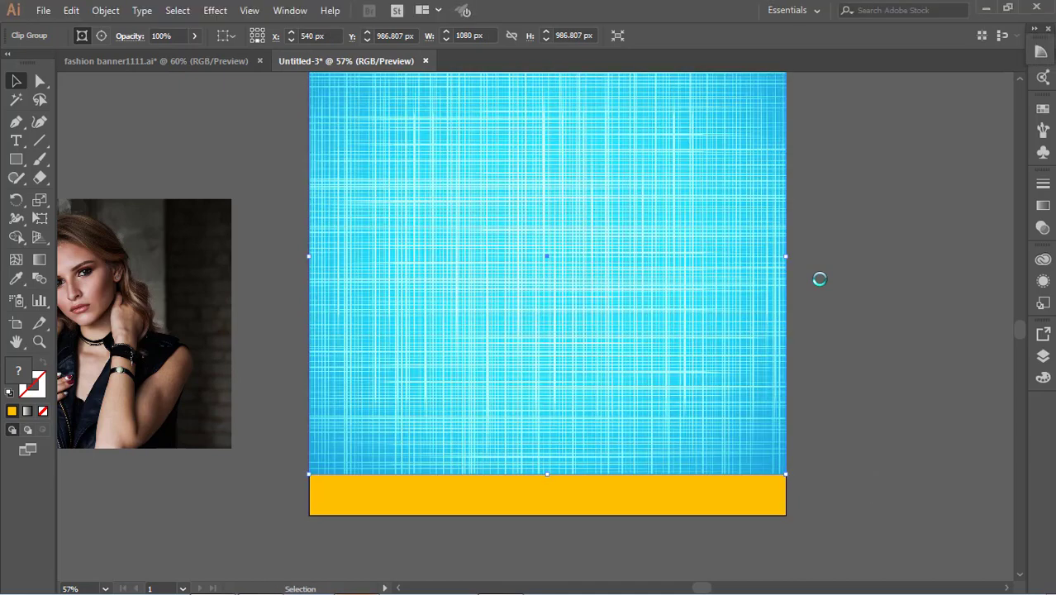
{"action": "left_click_drag", "start_coordinate": [553, 508], "coordinate": [551, 513]}
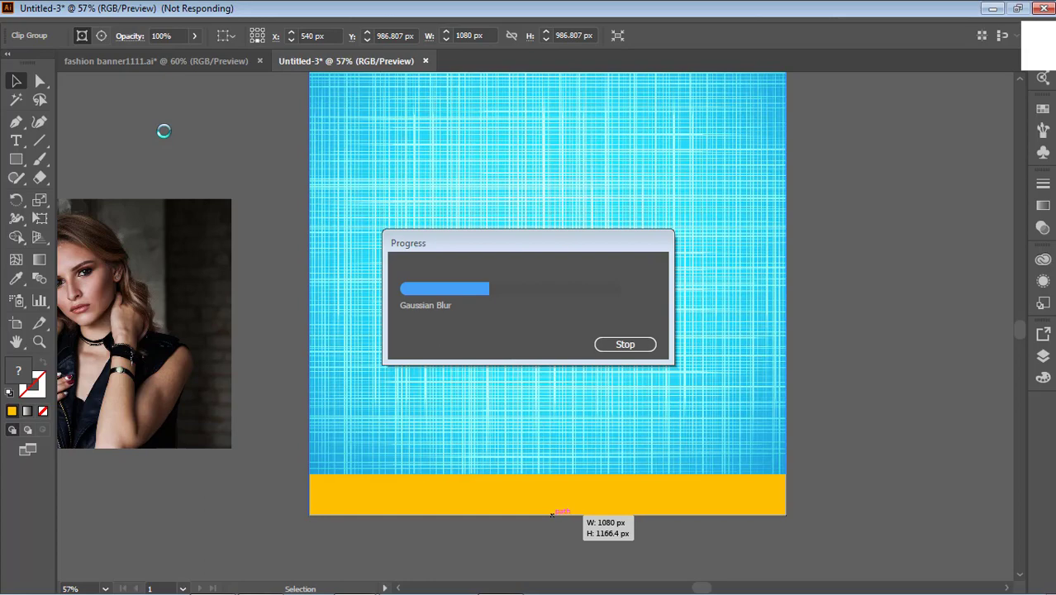
{"action": "left_click", "coordinate": [844, 298]}
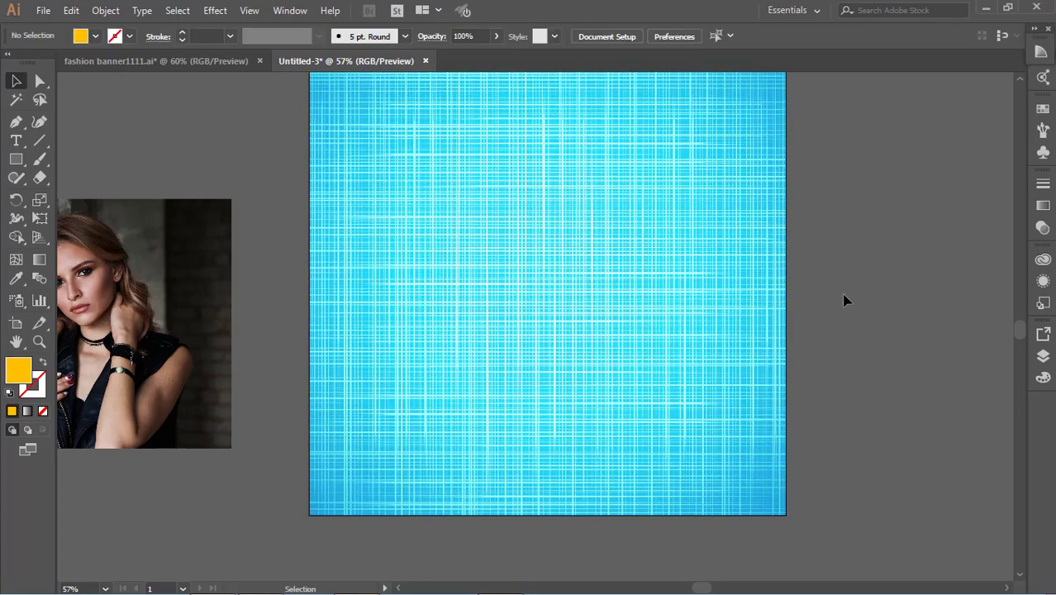
Step: Set the blue texture's opacity to 10%
{"action": "scroll", "coordinate": [712, 270], "scroll_direction": "up", "scroll_amount": 5}
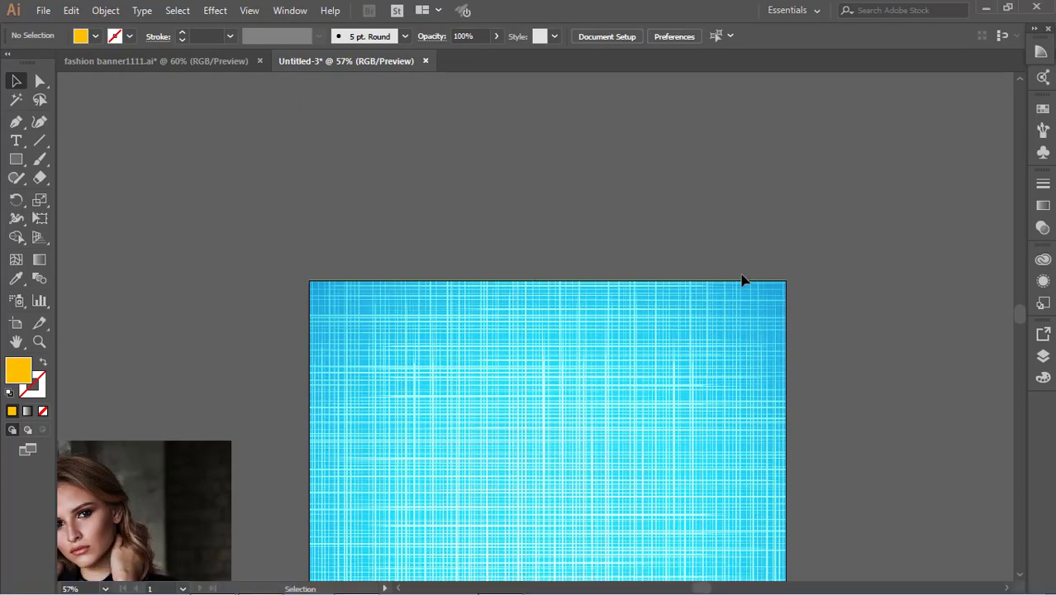
{"action": "scroll", "coordinate": [742, 280], "scroll_direction": "down", "scroll_amount": 5}
{"action": "left_click", "coordinate": [598, 261]}
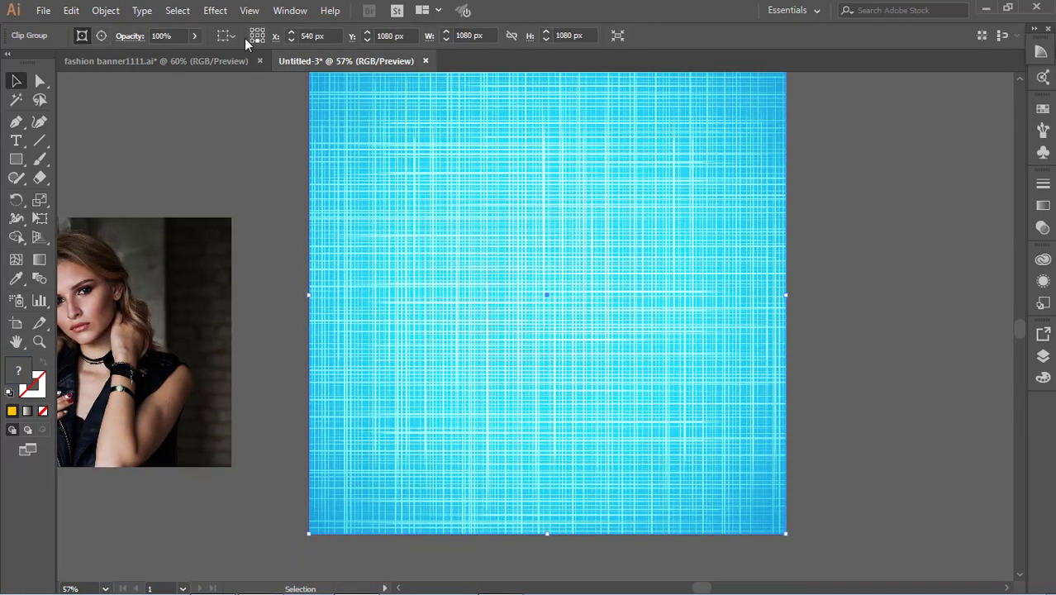
{"action": "left_click_drag", "start_coordinate": [166, 59], "coordinate": [141, 55]}
{"action": "scroll", "coordinate": [798, 285], "scroll_direction": "up", "scroll_amount": 1}
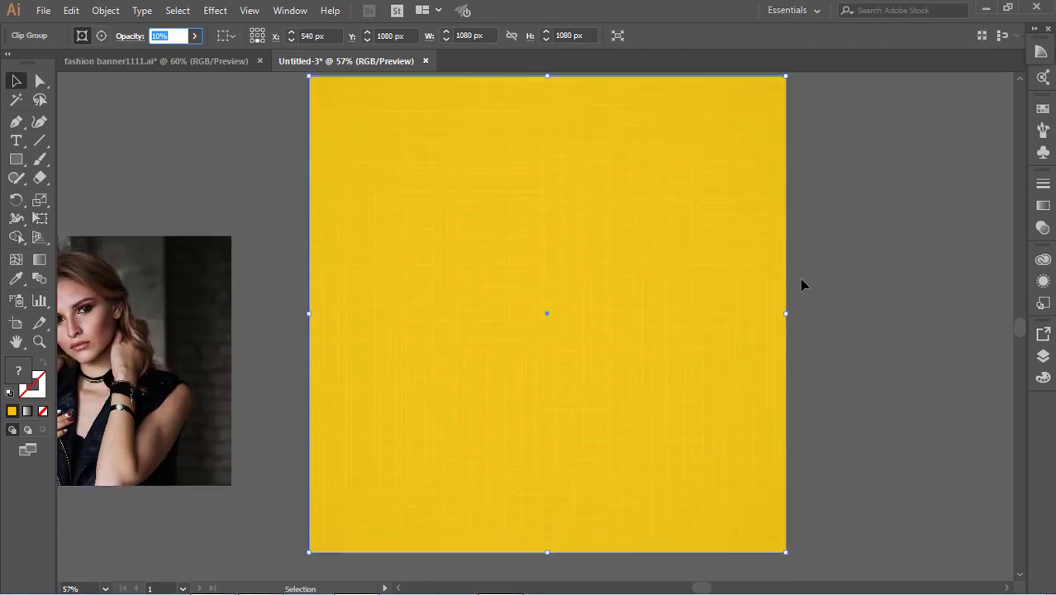
Step: Move the photo of the two women onto the artboard's upper half and keep the texture aligned with the artboard
{"action": "left_click_drag", "start_coordinate": [221, 294], "coordinate": [702, 199]}
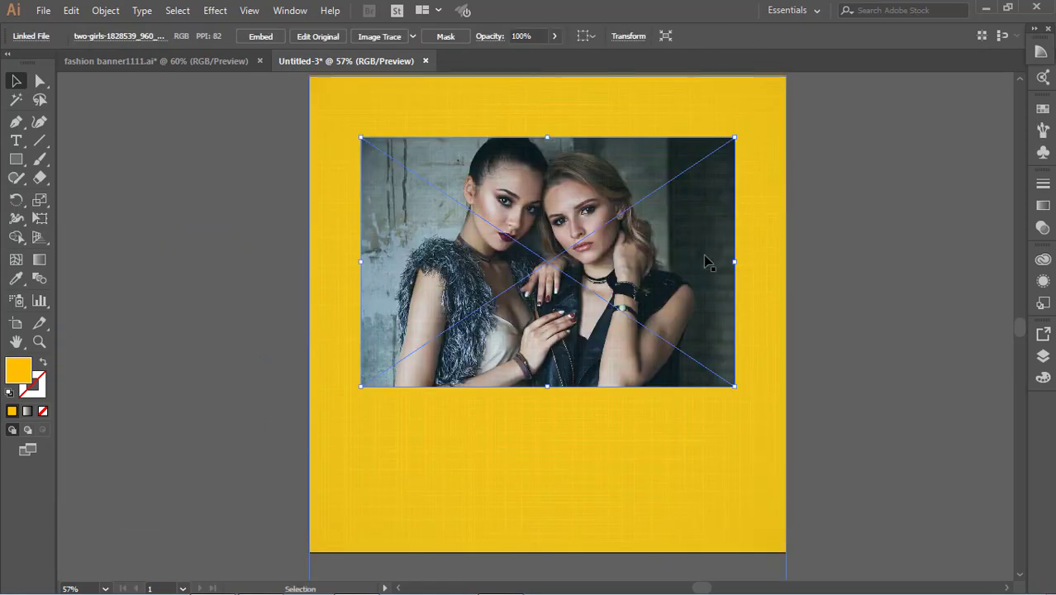
{"action": "left_click_drag", "start_coordinate": [704, 257], "coordinate": [703, 246]}
{"action": "scroll", "coordinate": [692, 262], "scroll_direction": "up", "scroll_amount": 3}
{"action": "scroll", "coordinate": [699, 250], "scroll_direction": "down", "scroll_amount": 3}
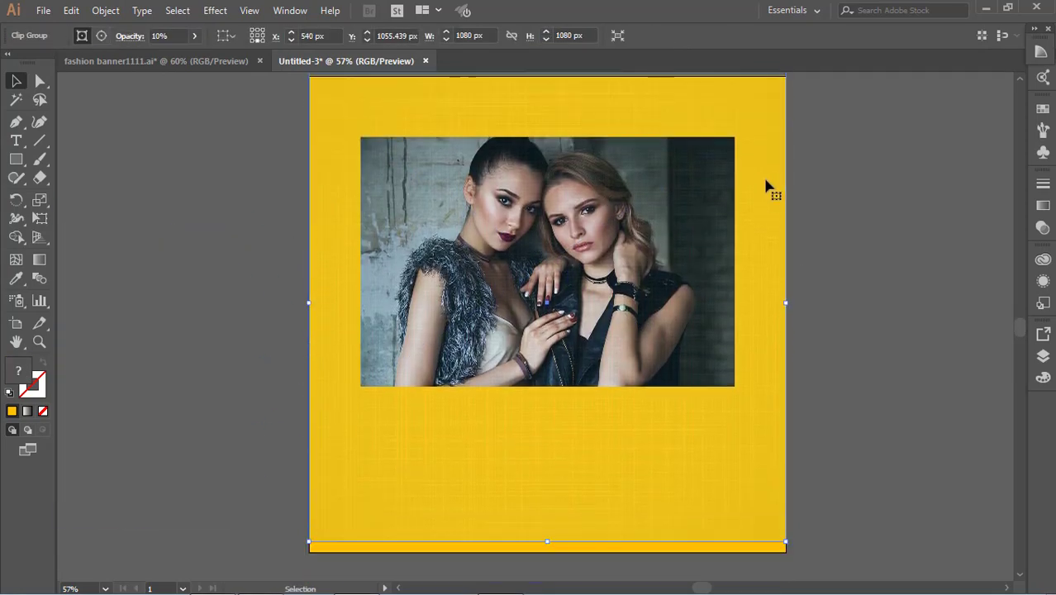
{"action": "left_click_drag", "start_coordinate": [765, 181], "coordinate": [765, 191]}
{"action": "key", "text": "ctrl+2"}
{"action": "left_click", "coordinate": [731, 258]}
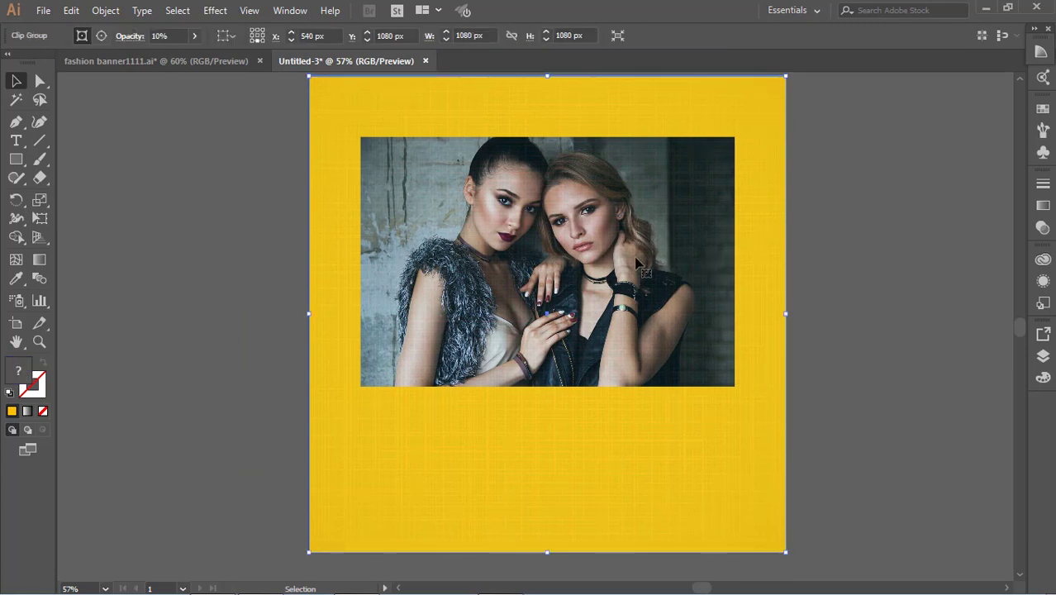
Step: Send the texture behind the photo, with the yellow square at the very back
{"action": "right_click", "coordinate": [758, 226]}
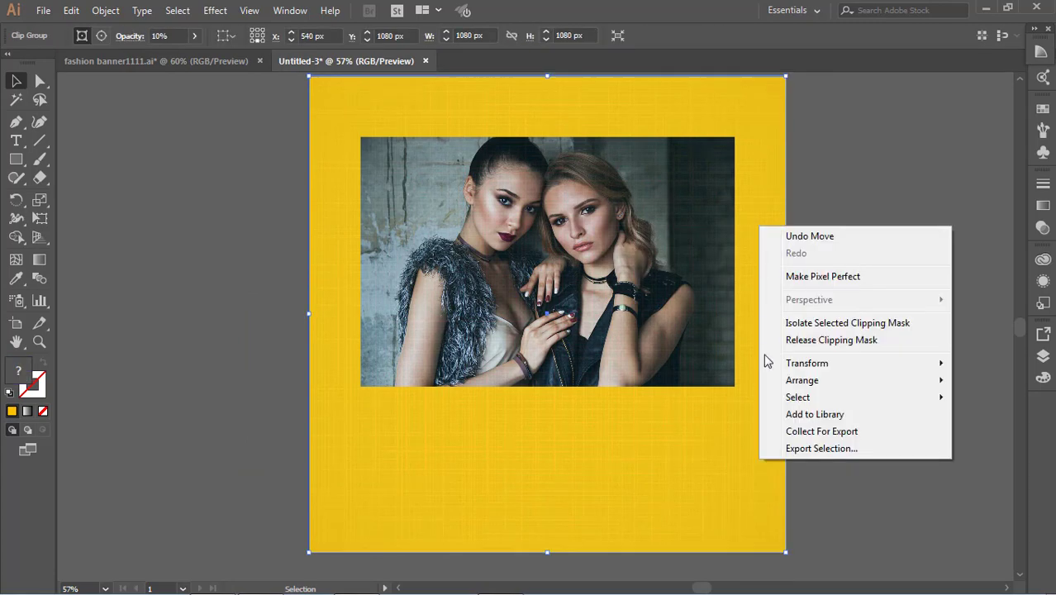
{"action": "mouse_move", "coordinate": [791, 382]}
{"action": "left_click", "coordinate": [648, 432]}
{"action": "key", "text": "ctrl+shift+a"}
{"action": "right_click", "coordinate": [752, 268]}
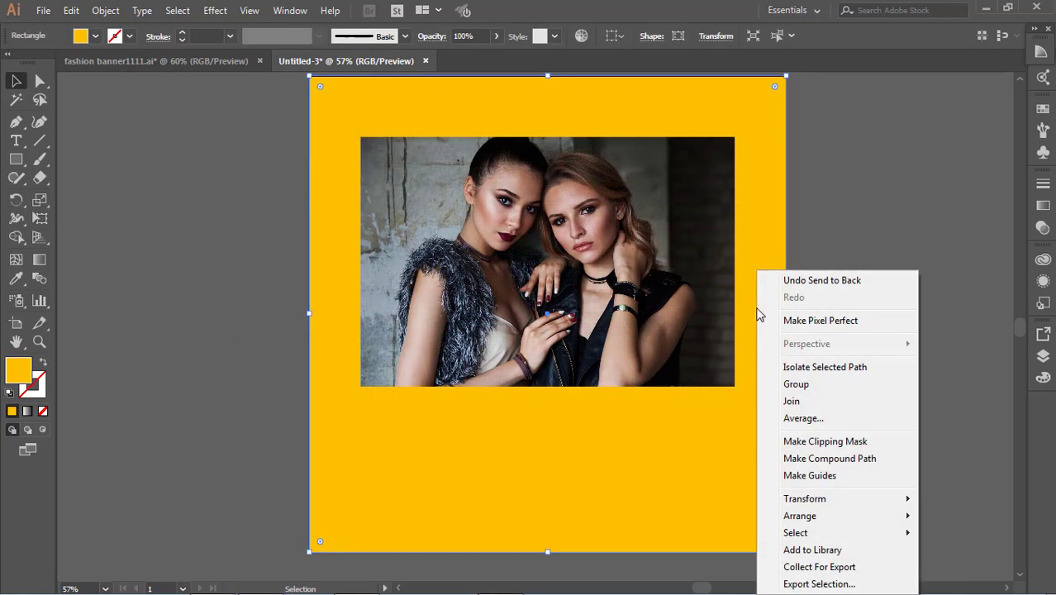
{"action": "mouse_move", "coordinate": [814, 516]}
{"action": "left_click", "coordinate": [603, 491]}
Step: Nudge the photo down slightly and scale it to about 821 × 548 px
{"action": "left_click", "coordinate": [633, 285]}
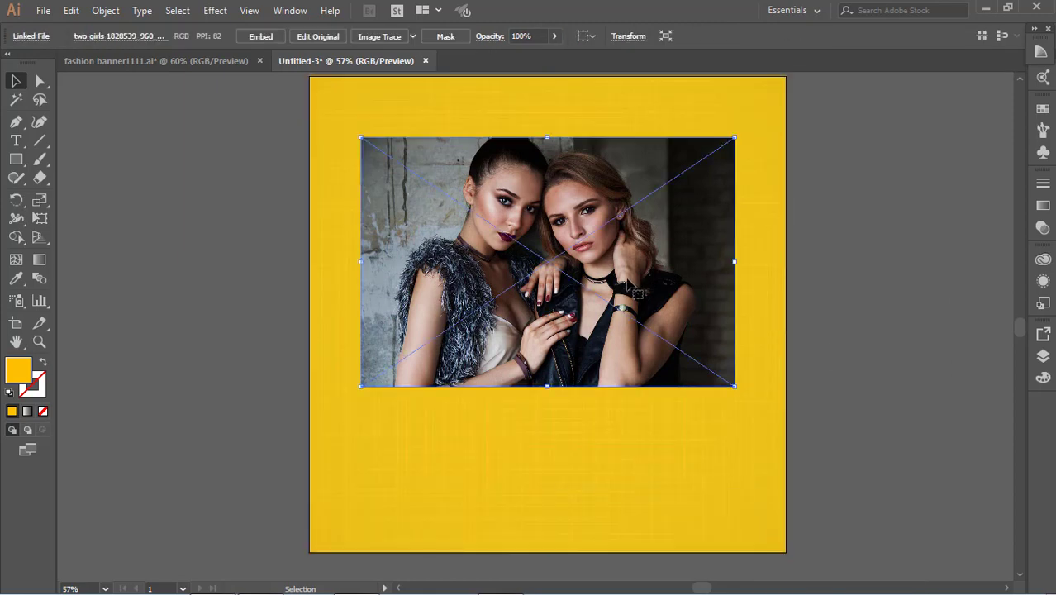
{"action": "left_click_drag", "start_coordinate": [633, 286], "coordinate": [633, 293]}
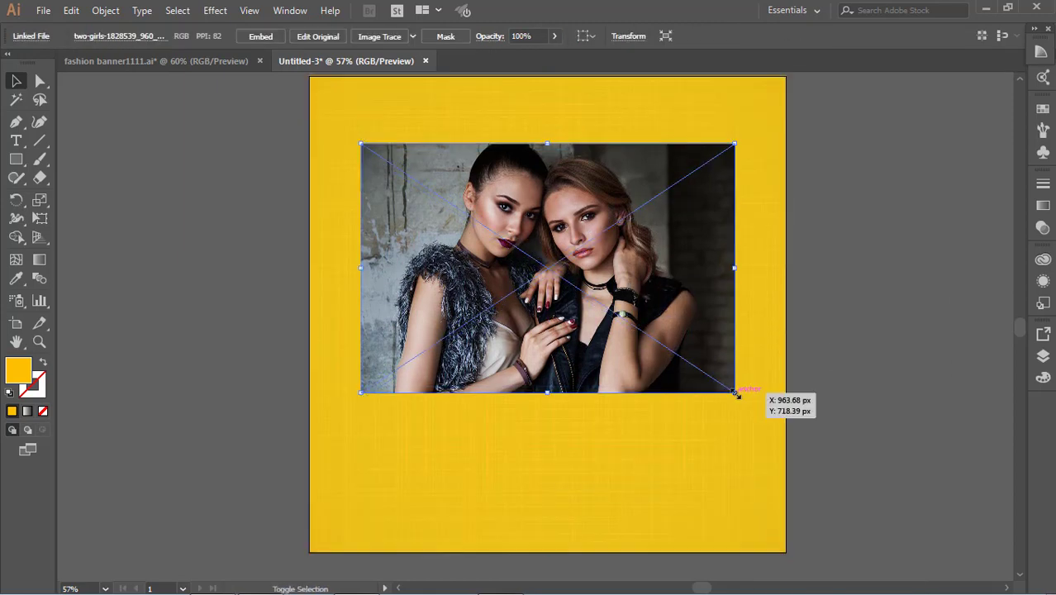
{"action": "left_click_drag", "start_coordinate": [736, 394], "coordinate": [724, 385]}
Step: Draw a rectangle that exactly covers the photo of the two women
{"action": "key", "text": "ctrl+shift+a"}
{"action": "key", "text": "m"}
{"action": "left_click_drag", "start_coordinate": [362, 144], "coordinate": [724, 384]}
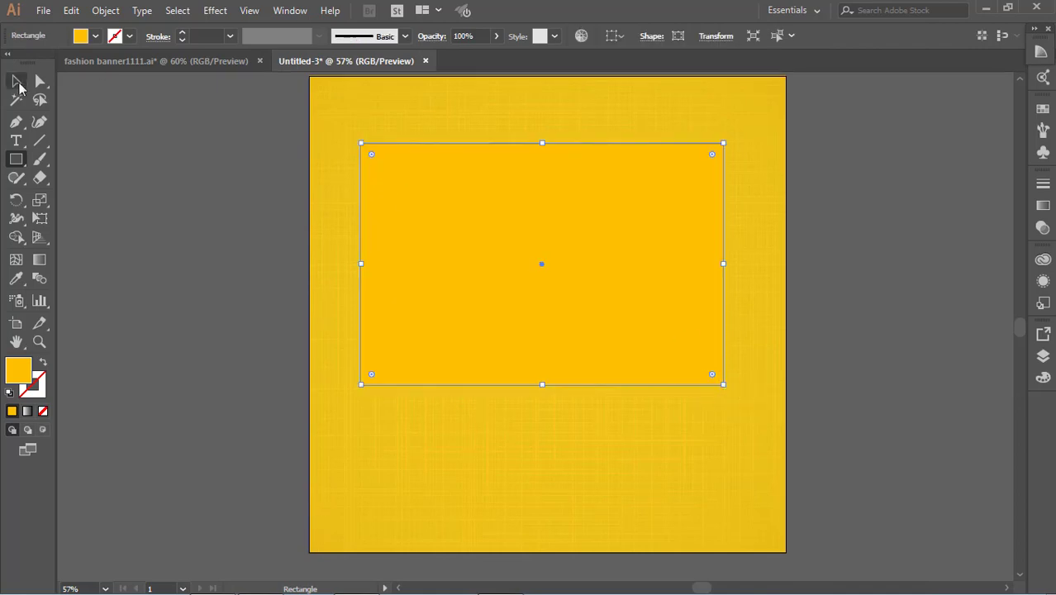
{"action": "left_click", "coordinate": [17, 81]}
{"action": "key", "text": "ctrl+shift+a"}
Step: Remove the rectangle's fill and give it a black 10 pt stroke
{"action": "left_click", "coordinate": [95, 36]}
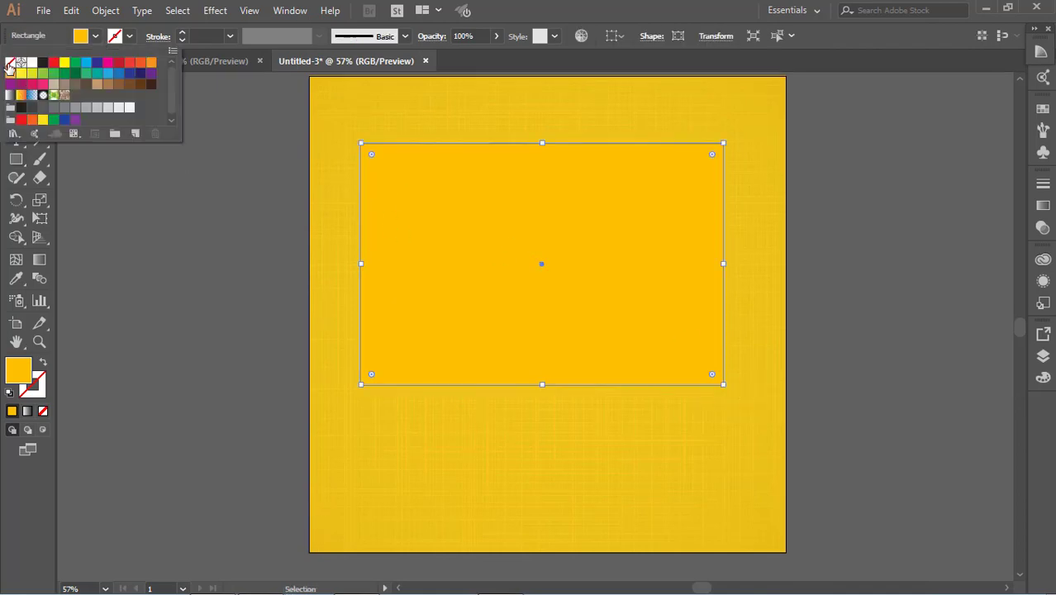
{"action": "left_click", "coordinate": [10, 63]}
{"action": "left_click", "coordinate": [130, 36]}
{"action": "left_click", "coordinate": [42, 64]}
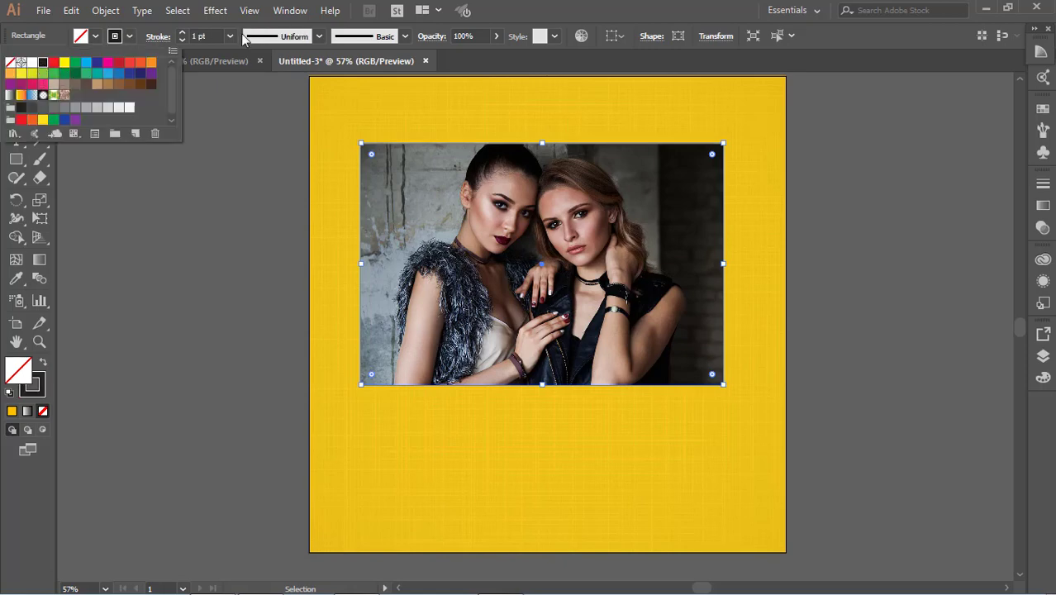
{"action": "left_click", "coordinate": [231, 36]}
{"action": "left_click", "coordinate": [242, 246]}
{"action": "left_click", "coordinate": [983, 304]}
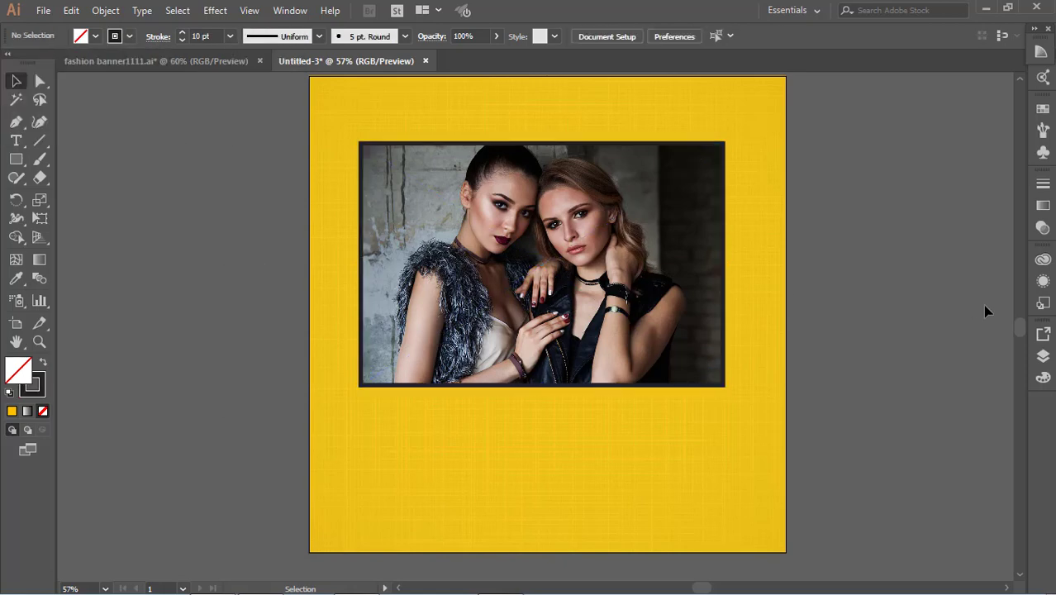
{"action": "left_click", "coordinate": [659, 267]}
{"action": "left_click_drag", "start_coordinate": [565, 353], "coordinate": [576, 374]}
{"action": "key", "text": "ctrl+z"}
{"action": "left_click", "coordinate": [792, 426]}
Step: Make a clipping mask from the photo and the rectangle over it
{"action": "left_click", "coordinate": [488, 349]}
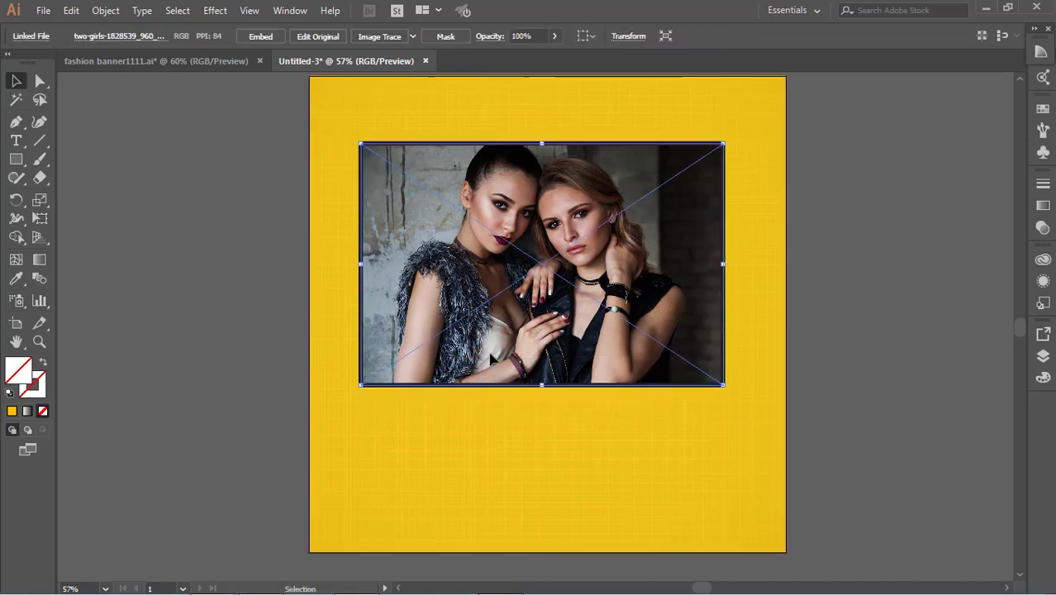
{"action": "left_click", "coordinate": [348, 331]}
{"action": "left_click", "coordinate": [360, 329]}
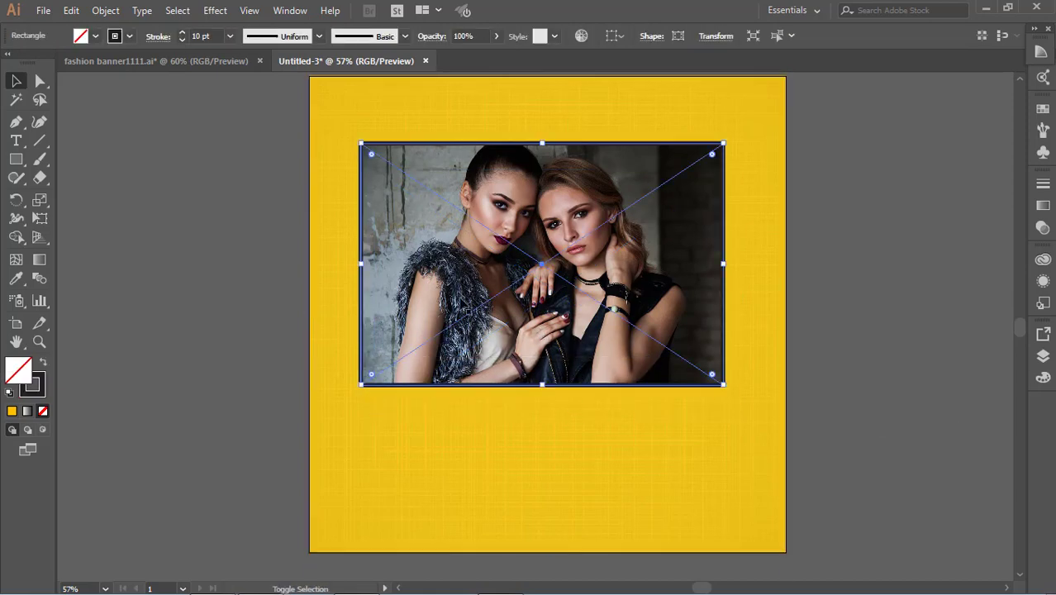
{"action": "left_click", "coordinate": [413, 316], "text": "shift"}
{"action": "right_click", "coordinate": [457, 296]}
{"action": "left_click", "coordinate": [527, 409]}
{"action": "left_click", "coordinate": [806, 401]}
Step: Give the photo's clipping path a black 10 pt stroke
{"action": "left_click", "coordinate": [512, 297]}
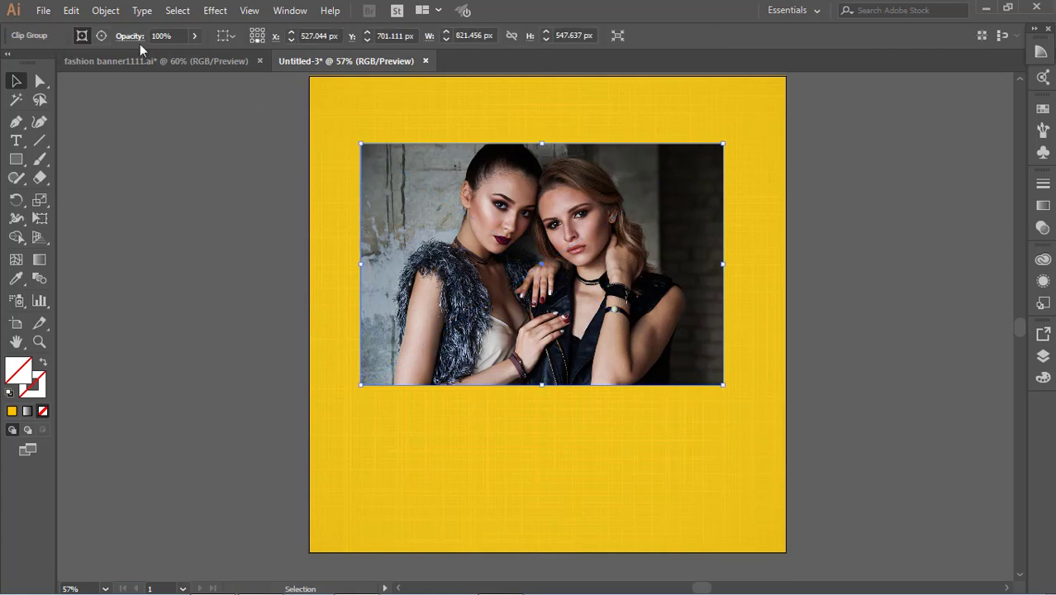
{"action": "left_click", "coordinate": [101, 36]}
{"action": "left_click", "coordinate": [82, 36]}
{"action": "left_click", "coordinate": [172, 38]}
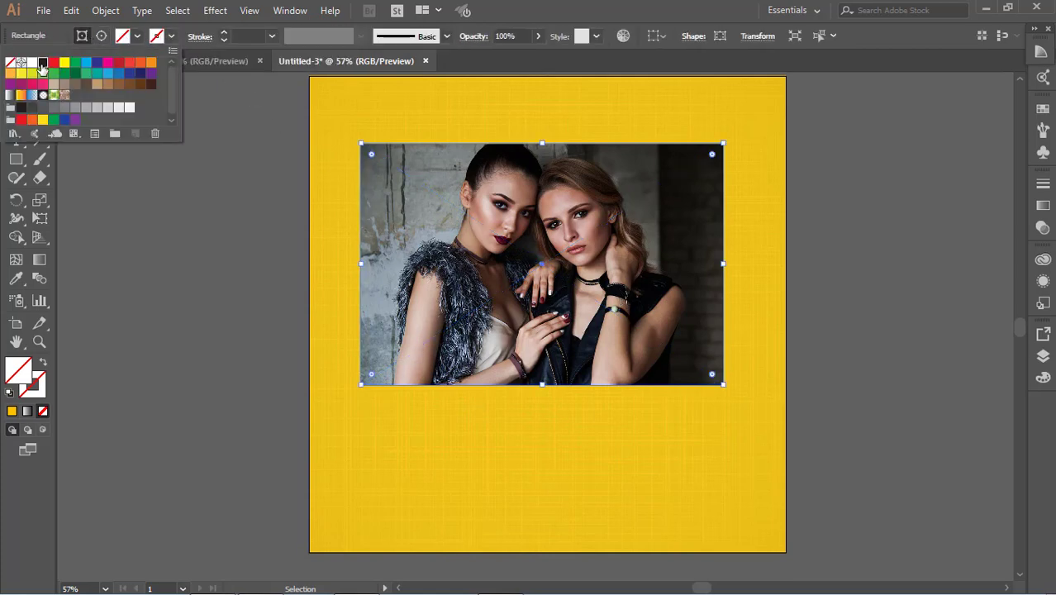
{"action": "left_click", "coordinate": [44, 63]}
{"action": "left_click", "coordinate": [272, 38]}
{"action": "left_click", "coordinate": [293, 257]}
{"action": "left_click", "coordinate": [266, 252]}
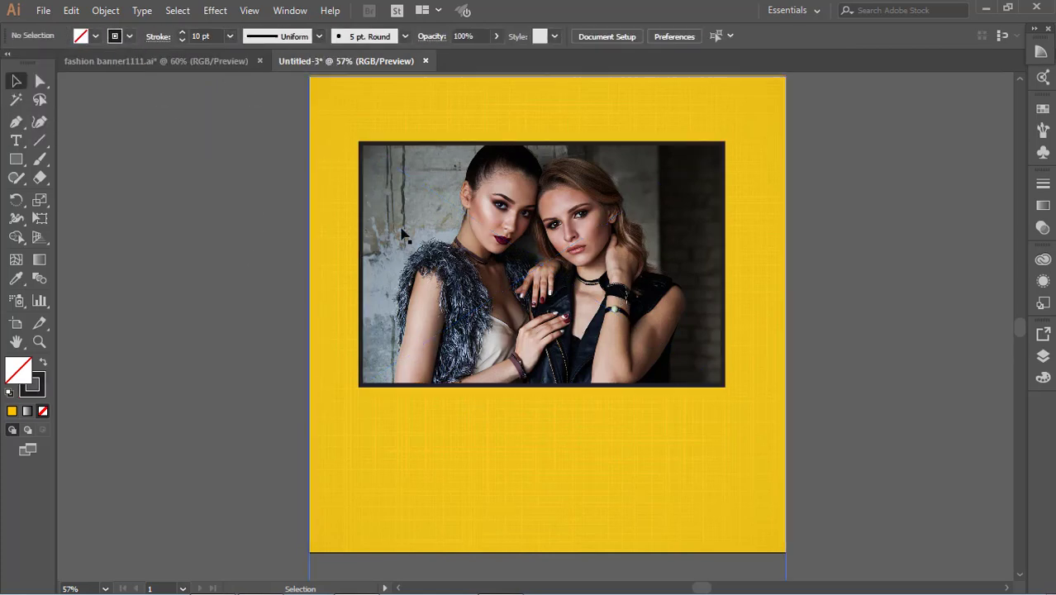
Step: Set the stroke weight of the photo's frame to 16 pt
{"action": "left_click", "coordinate": [374, 149]}
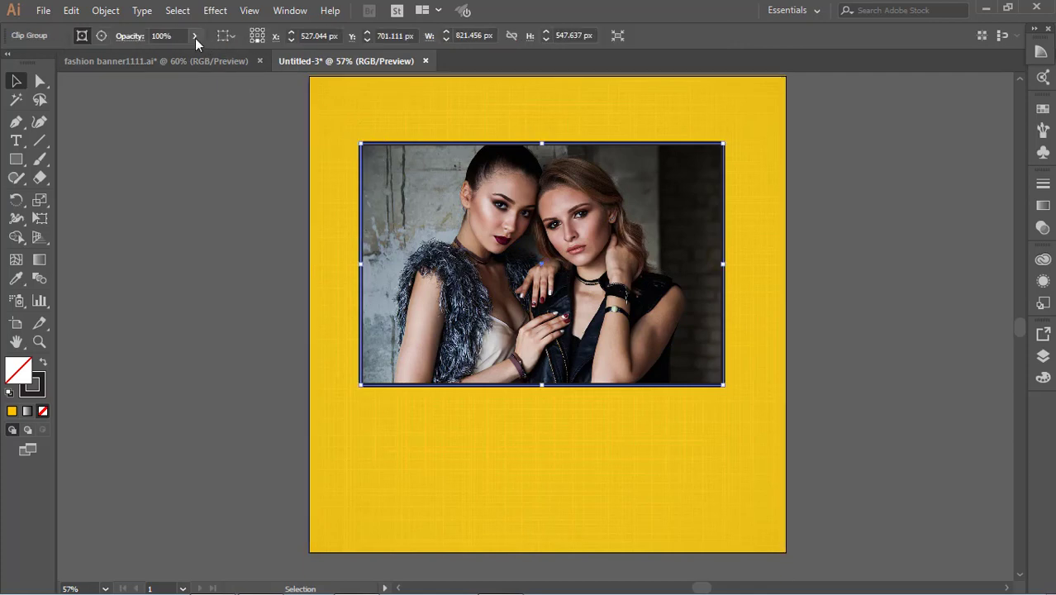
{"action": "left_click", "coordinate": [99, 38]}
{"action": "left_click", "coordinate": [271, 37]}
{"action": "left_click", "coordinate": [298, 305]}
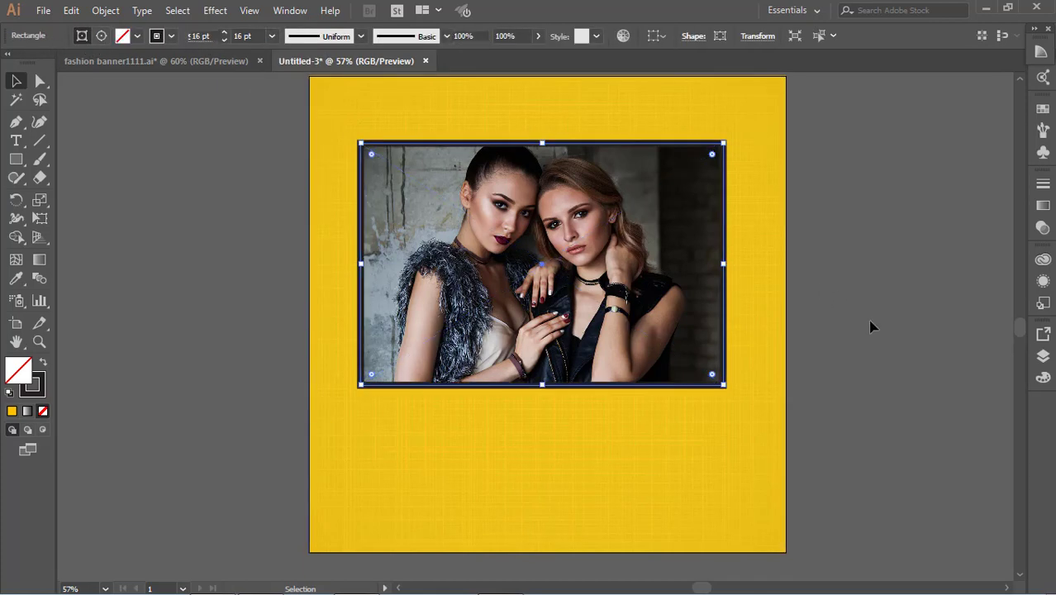
{"action": "left_click", "coordinate": [870, 326]}
Step: Draw a black 16 pt horizontal line along the frame's top edge, extending past its left corner
{"action": "left_click", "coordinate": [40, 140]}
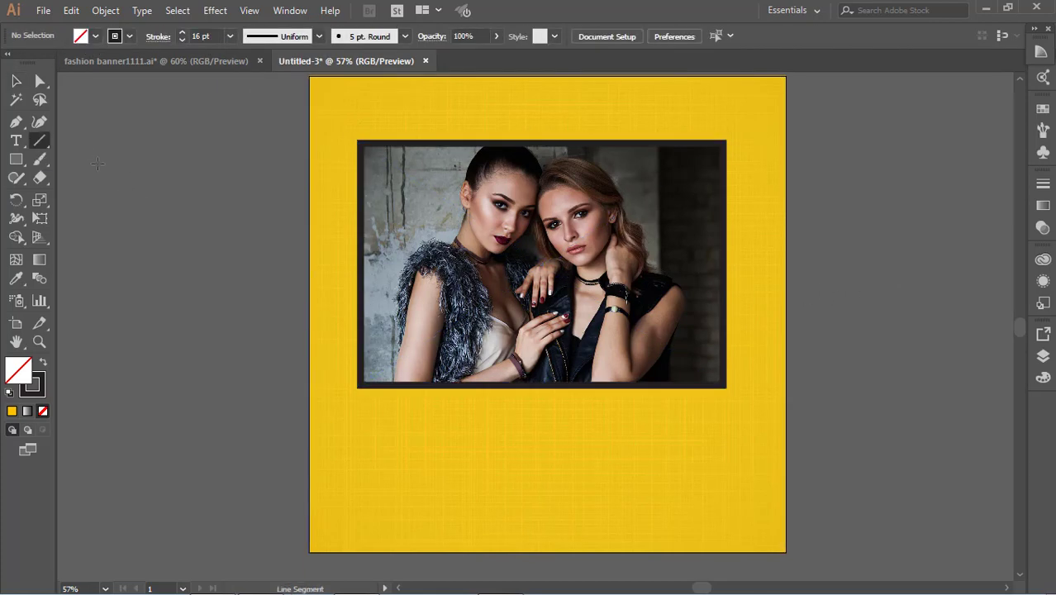
{"action": "mouse_move", "coordinate": [95, 160]}
{"action": "left_mouse_down"}
{"action": "mouse_move", "coordinate": [372, 163]}
{"action": "mouse_move", "coordinate": [368, 143]}
{"action": "left_mouse_up"}
{"action": "key", "text": "v"}
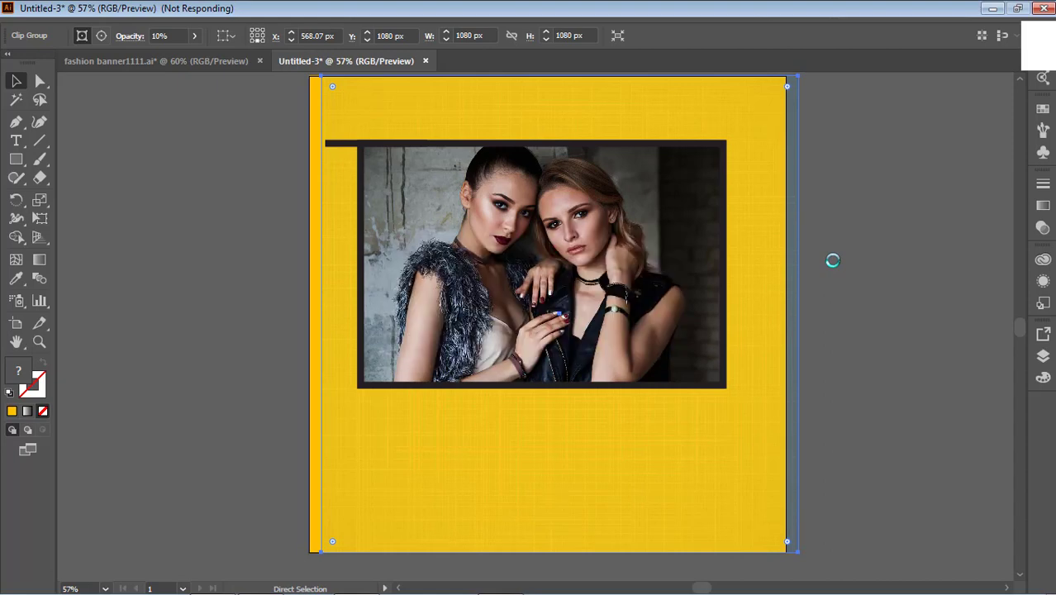
{"action": "left_click", "coordinate": [904, 231]}
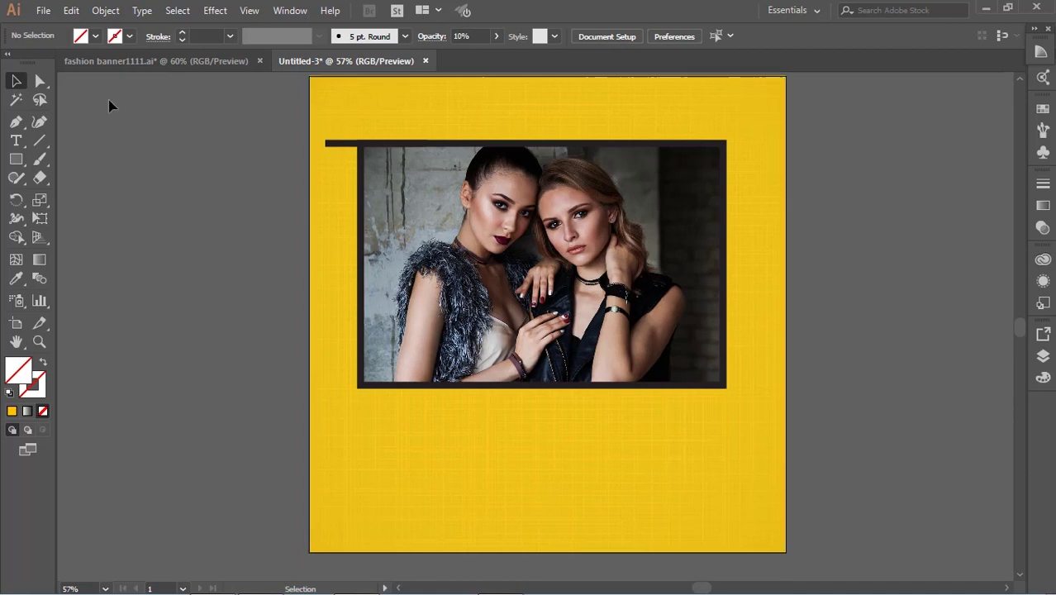
Step: Show the rulers, place a vertical guide at the line's left end and copy the line to the frame's bottom edge
{"action": "key", "text": "ctrl+r"}
{"action": "left_click_drag", "start_coordinate": [64, 177], "coordinate": [325, 203]}
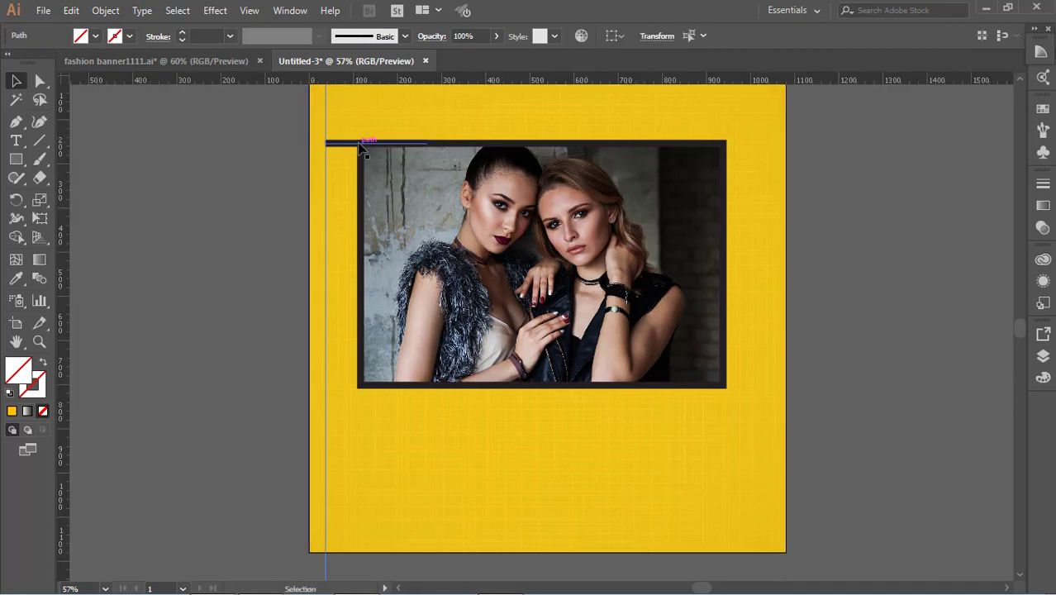
{"action": "left_click_drag", "start_coordinate": [359, 143], "coordinate": [362, 386]}
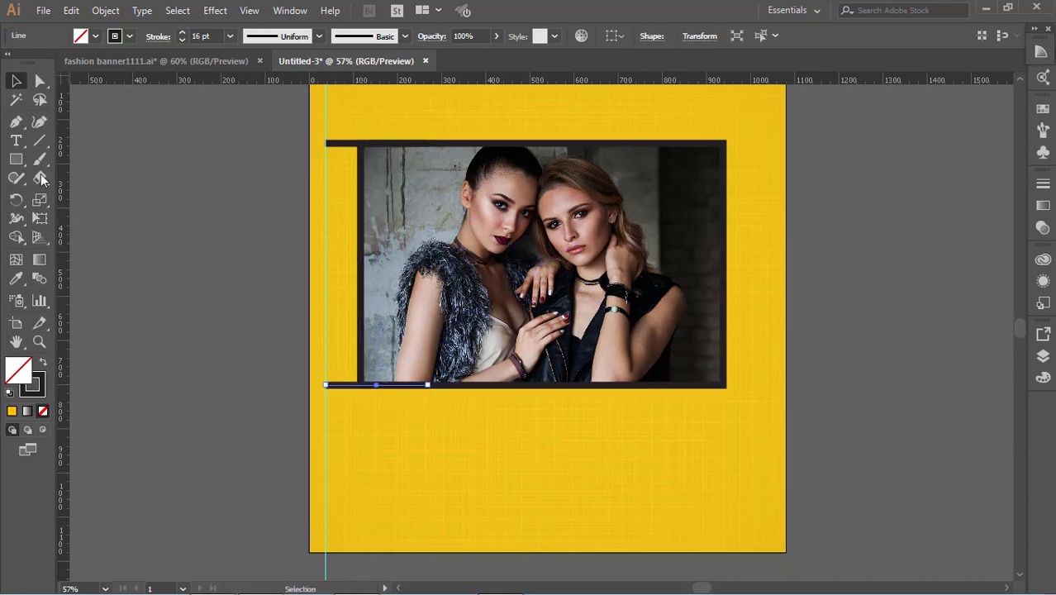
Step: Draw a small upright rectangle between the guide and the frame's left side, with a 10 pt stroke
{"action": "key", "text": "m"}
{"action": "left_click_drag", "start_coordinate": [324, 170], "coordinate": [357, 242]}
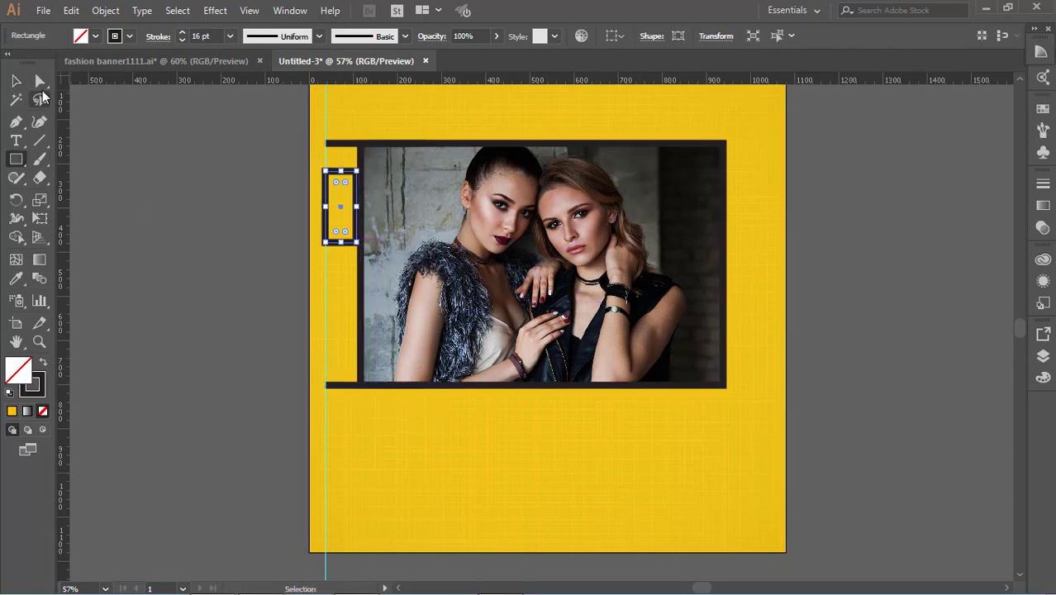
{"action": "left_click", "coordinate": [17, 81]}
{"action": "left_click", "coordinate": [395, 203]}
{"action": "left_click", "coordinate": [348, 244]}
{"action": "left_click", "coordinate": [231, 37]}
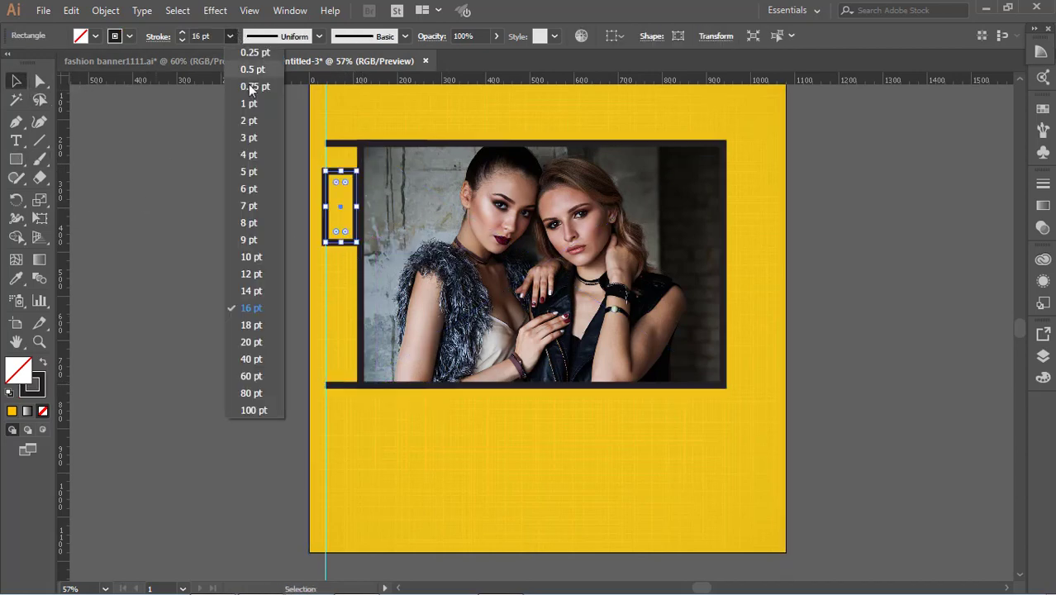
{"action": "left_click", "coordinate": [251, 256]}
Step: Move the small upright rectangle to the outside of the photo frame's right edge, near its top
{"action": "left_click", "coordinate": [353, 247]}
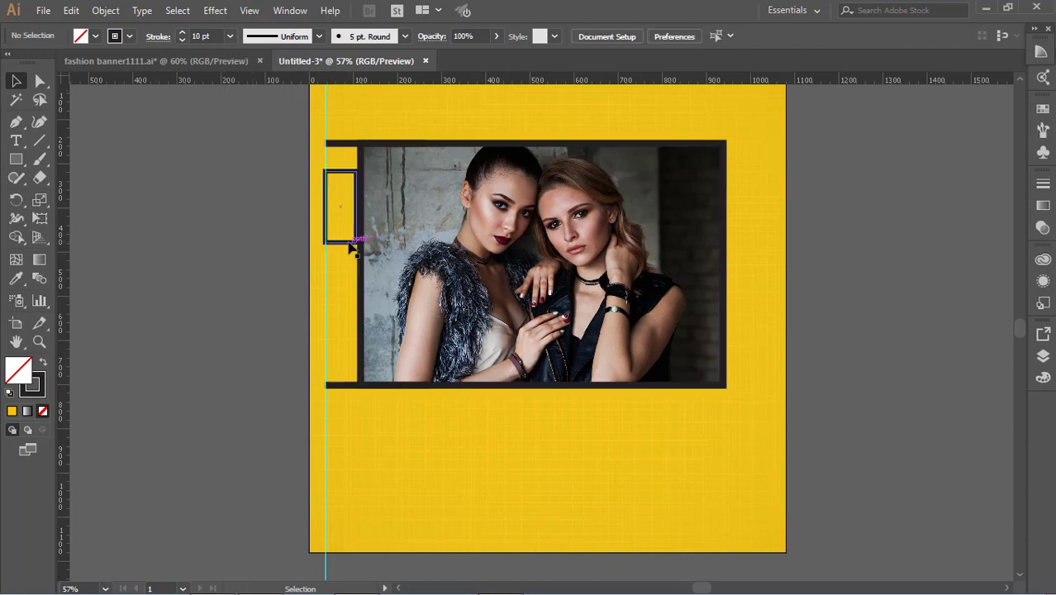
{"action": "left_click", "coordinate": [342, 238]}
{"action": "left_click_drag", "start_coordinate": [344, 245], "coordinate": [751, 252]}
{"action": "left_click", "coordinate": [797, 223]}
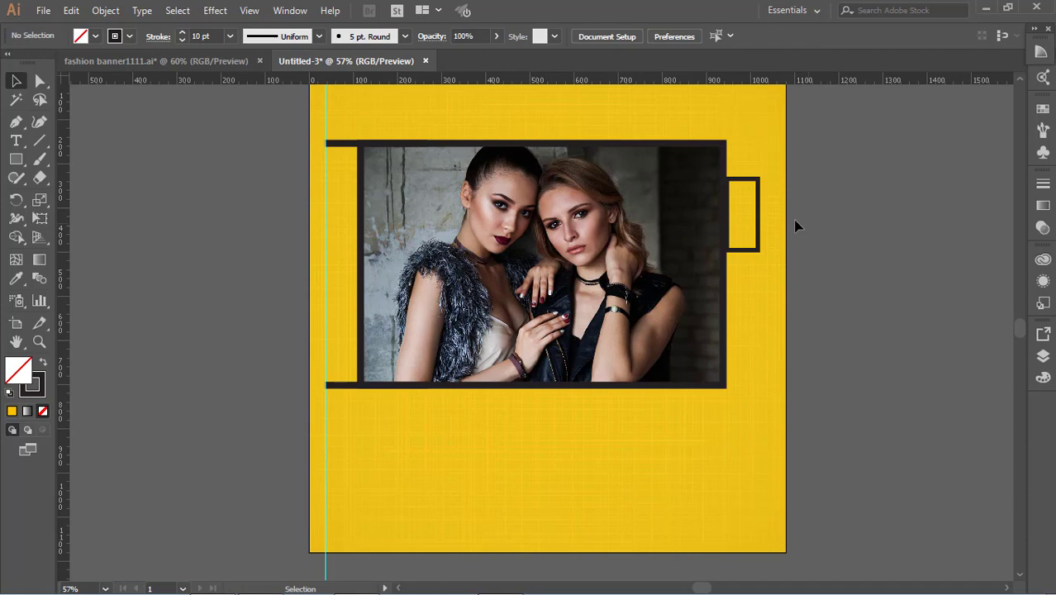
Step: Copy the two horizontal lines to the photo frame's right corners so they extend past its right edge
{"action": "left_click", "coordinate": [336, 144]}
{"action": "left_click", "coordinate": [349, 385], "text": "shift"}
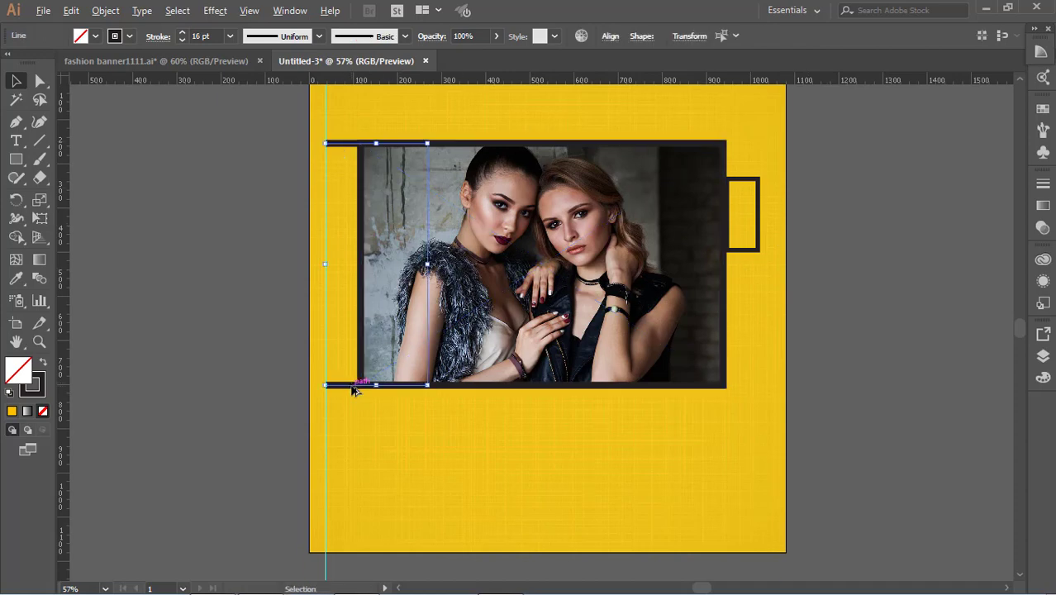
{"action": "left_click_drag", "start_coordinate": [353, 389], "coordinate": [679, 386]}
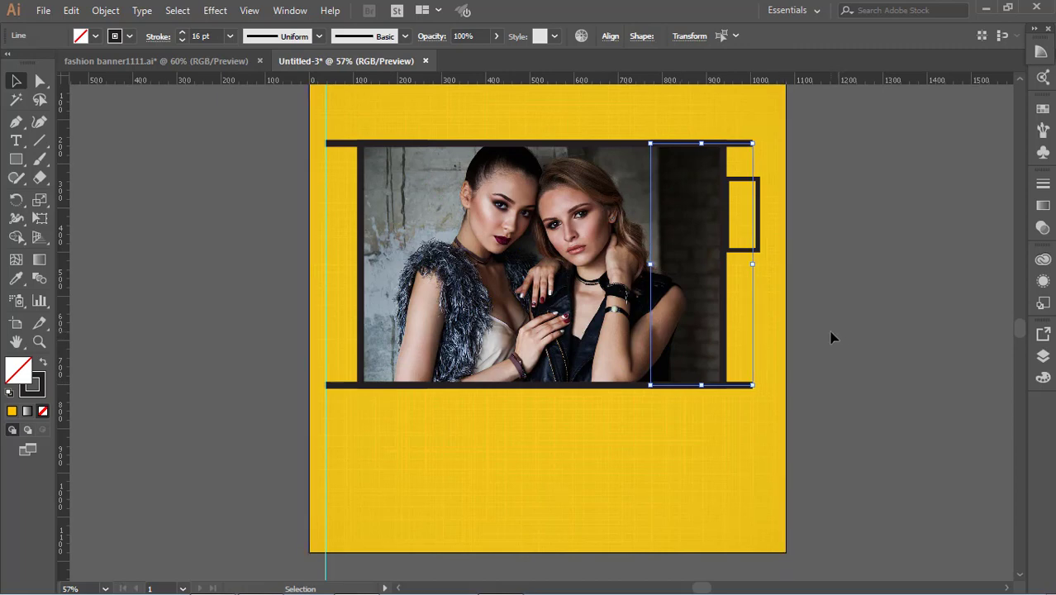
{"action": "left_click", "coordinate": [846, 312]}
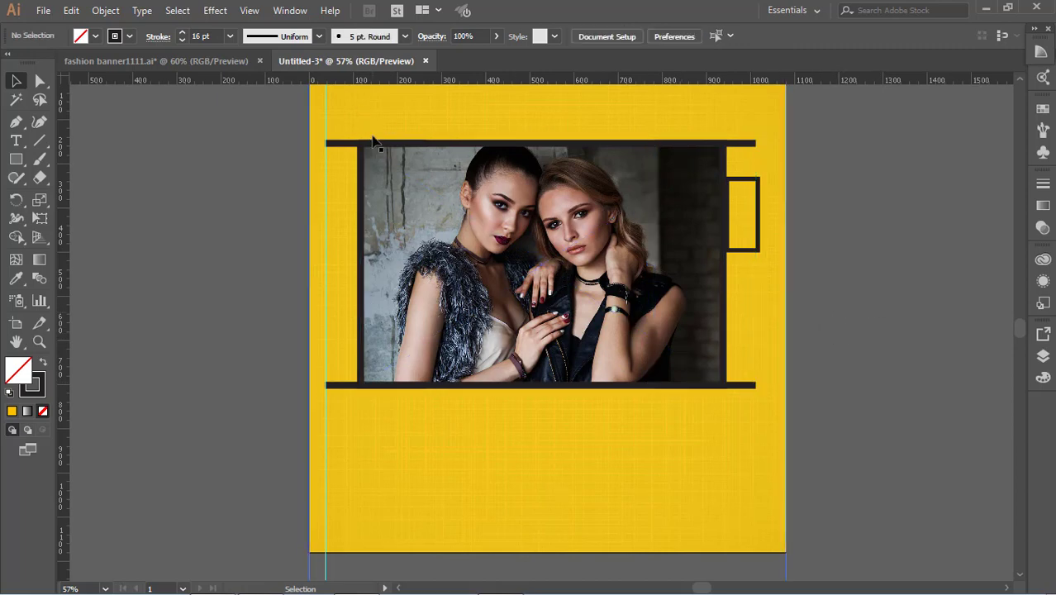
Step: Move the frame's upper-left horizontal line below the frame, turn it vertical, and undo the accidental shift of the background texture
{"action": "left_click_drag", "start_coordinate": [383, 149], "coordinate": [380, 468]}
{"action": "left_click", "coordinate": [503, 484]}
{"action": "left_click", "coordinate": [435, 453]}
{"action": "left_click", "coordinate": [465, 494]}
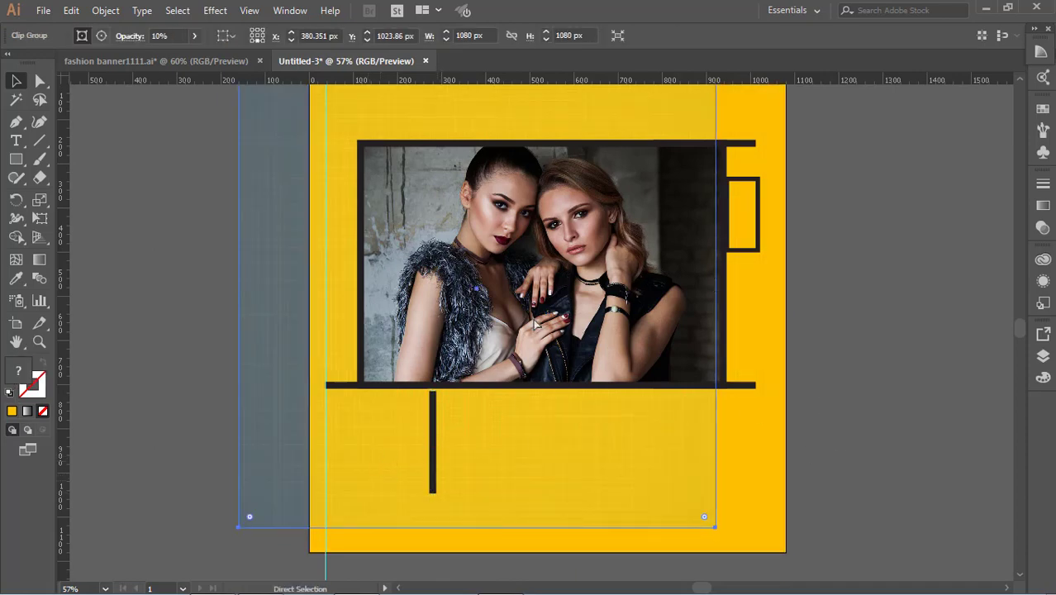
{"action": "key", "text": "ctrl+z"}
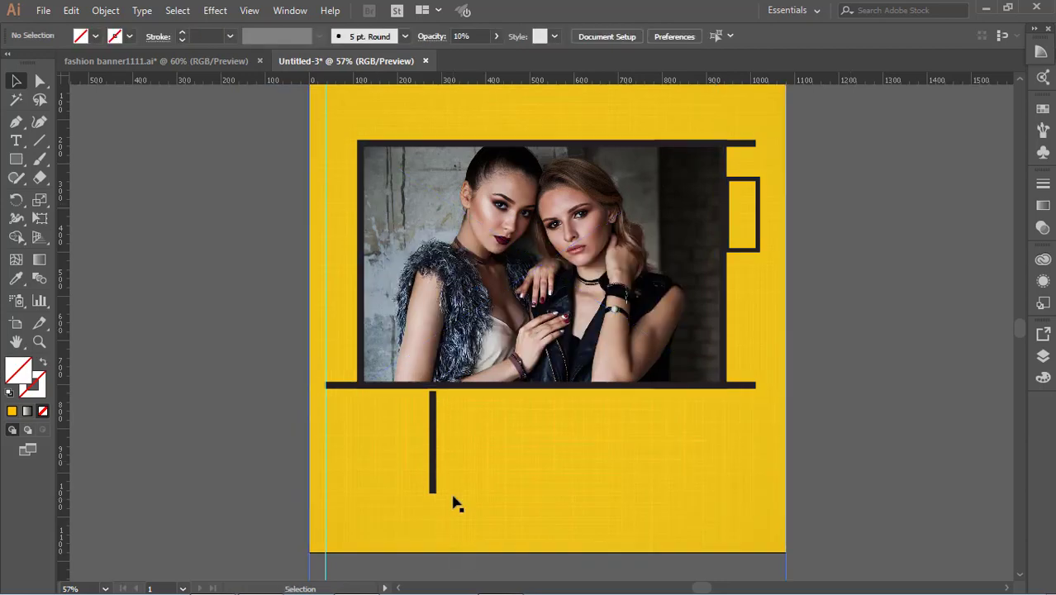
{"action": "left_click_drag", "start_coordinate": [435, 479], "coordinate": [363, 177]}
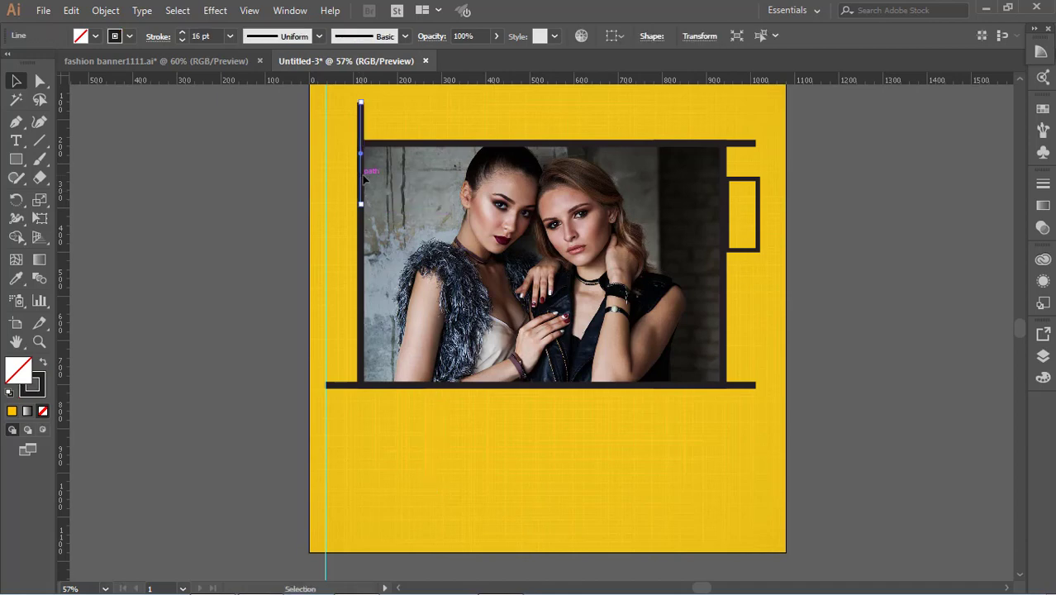
{"action": "key", "text": "ctrl+z"}
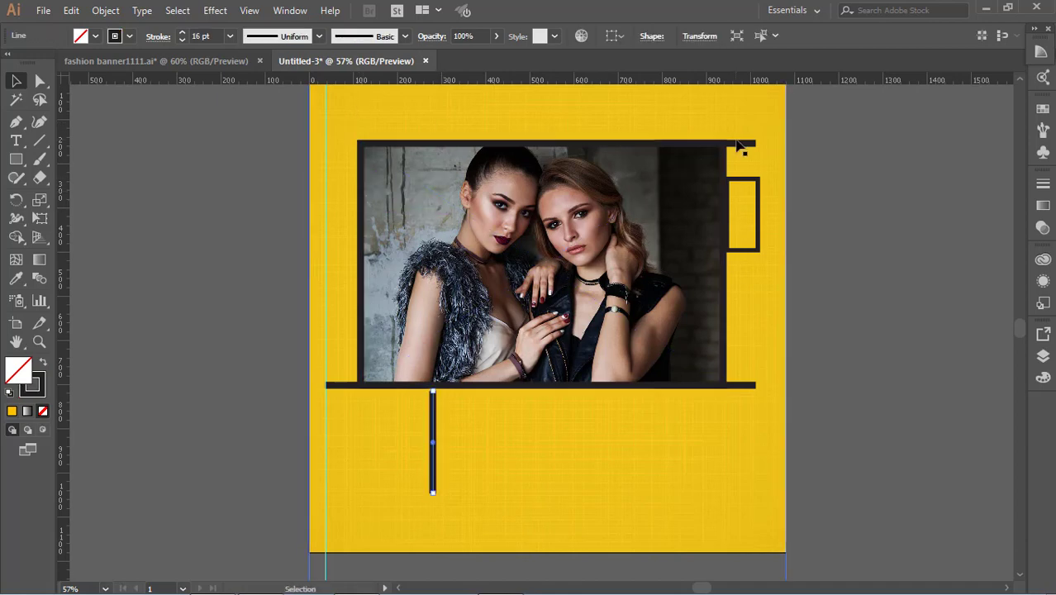
{"action": "left_click_drag", "start_coordinate": [745, 144], "coordinate": [622, 154]}
{"action": "key", "text": "ctrl+z"}
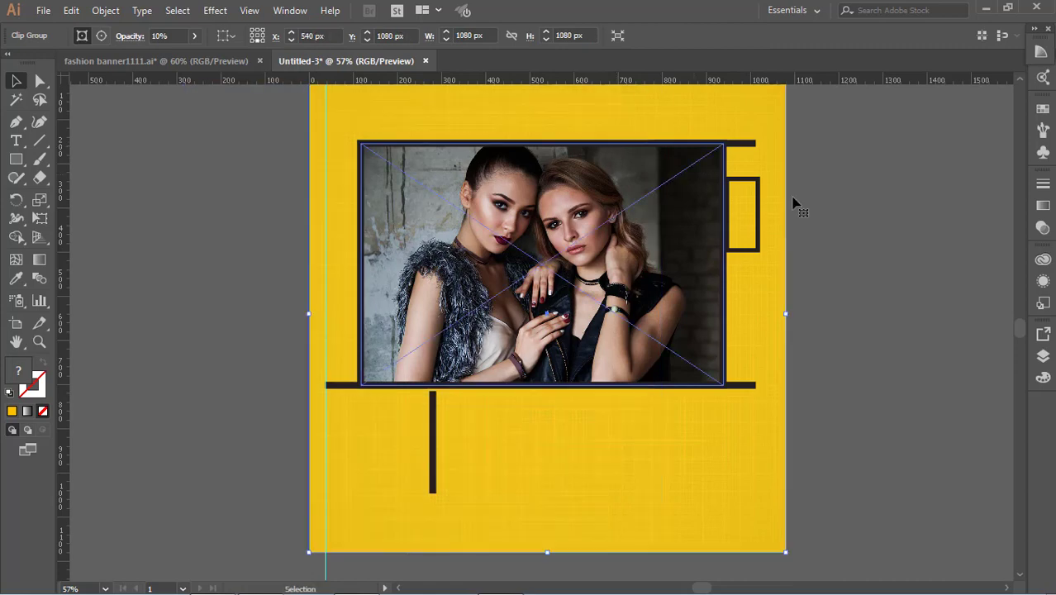
{"action": "left_click", "coordinate": [794, 200]}
Step: Copy the upper-right horizontal line back to the frame's upper-left corner and align the vertical line below its lower-left corner
{"action": "left_click_drag", "start_coordinate": [735, 145], "coordinate": [407, 144]}
{"action": "left_click", "coordinate": [857, 302]}
{"action": "left_click_drag", "start_coordinate": [438, 455], "coordinate": [364, 380]}
{"action": "left_click", "coordinate": [378, 428]}
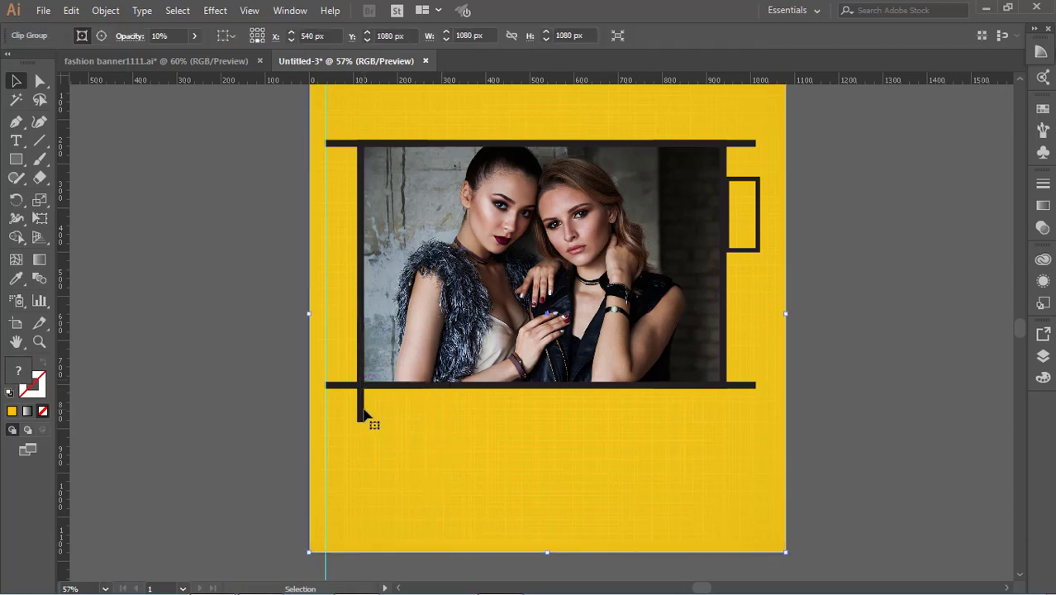
{"action": "left_click", "coordinate": [362, 416]}
{"action": "left_click", "coordinate": [873, 413]}
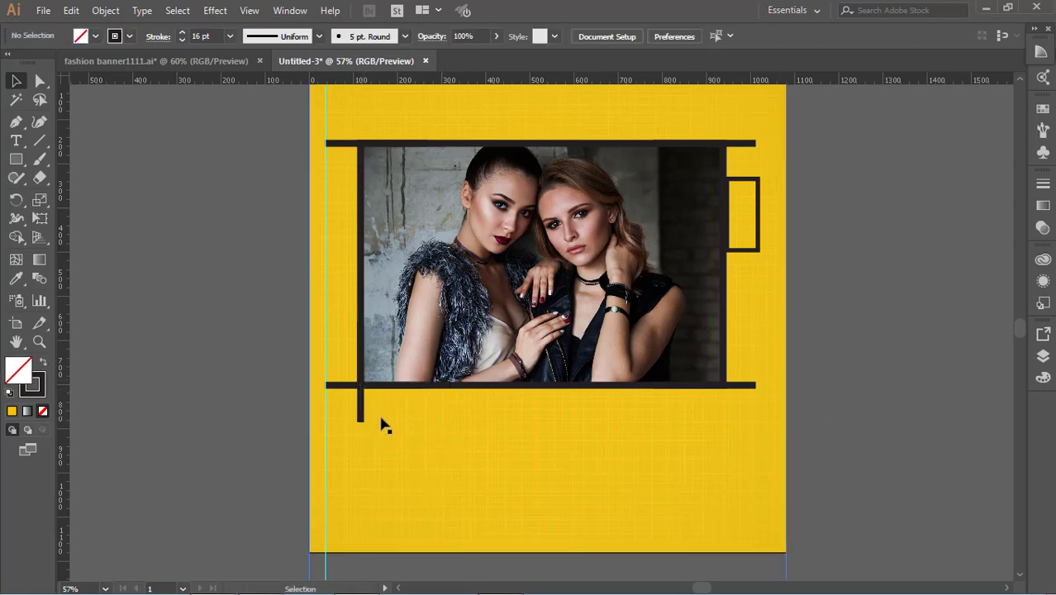
Step: Place a horizontal guide at the vertical line's lower end and copy the line to the frame's lower-right corner
{"action": "left_click_drag", "start_coordinate": [561, 80], "coordinate": [546, 422]}
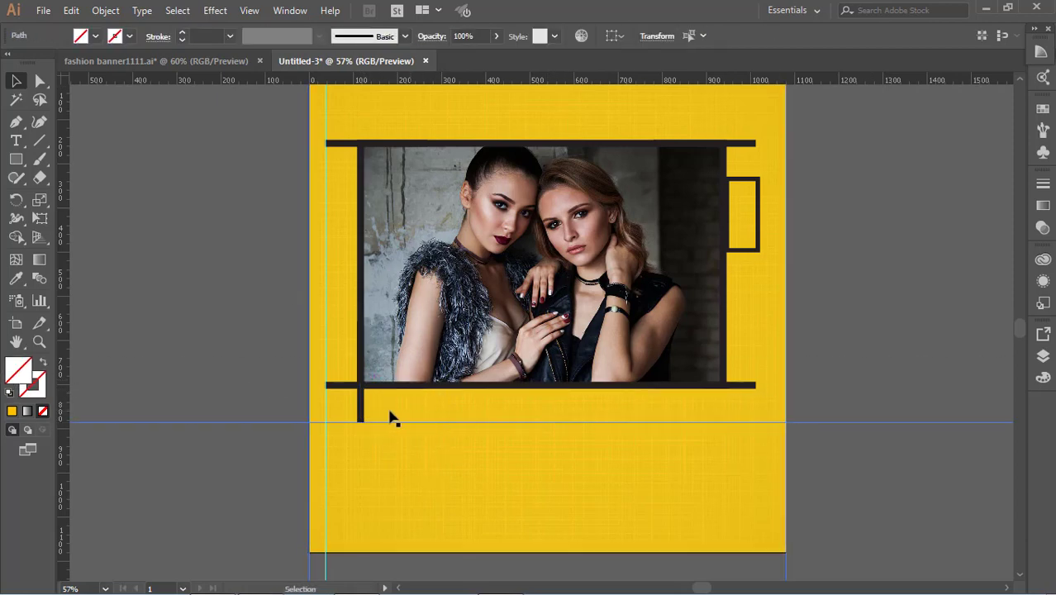
{"action": "left_click_drag", "start_coordinate": [363, 403], "coordinate": [727, 405]}
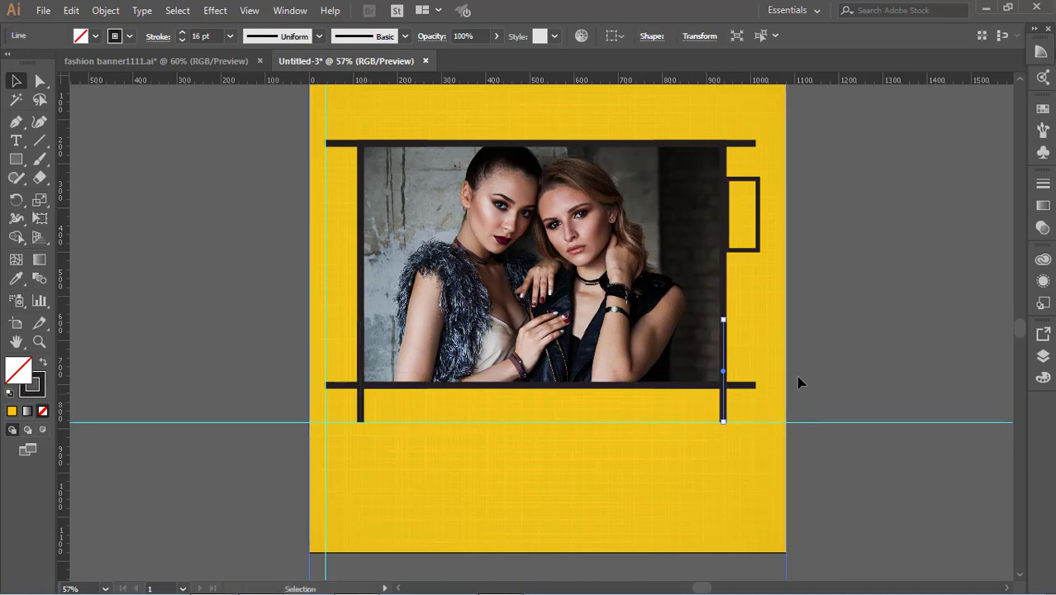
{"action": "left_click", "coordinate": [797, 380]}
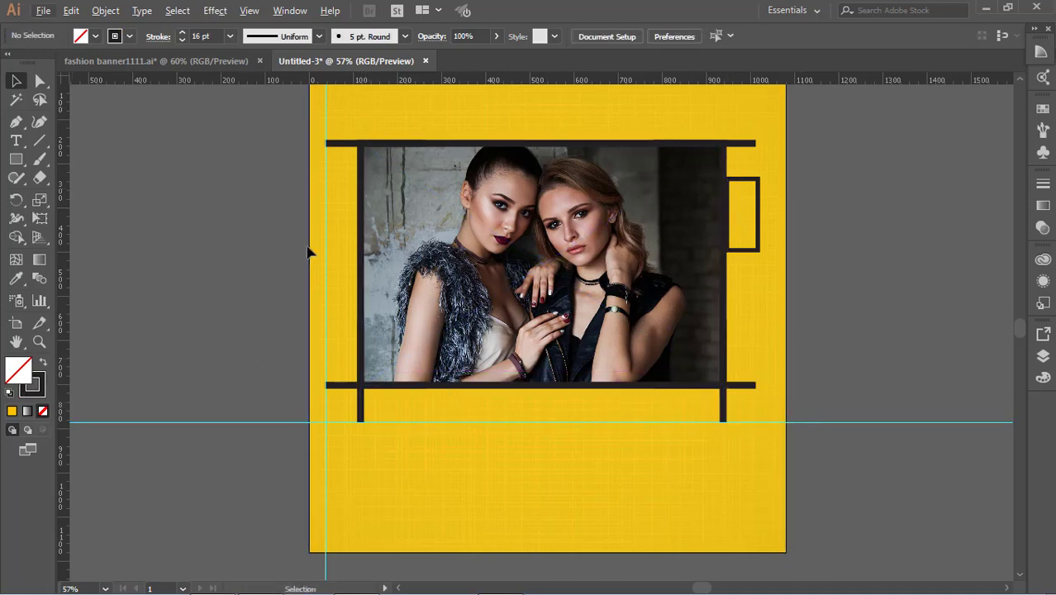
Step: Shrink the small rectangle, set it on the frame's top edge as a spacer, and place a horizontal guide along its top
{"action": "left_click_drag", "start_coordinate": [755, 252], "coordinate": [579, 126]}
{"action": "left_click", "coordinate": [764, 390]}
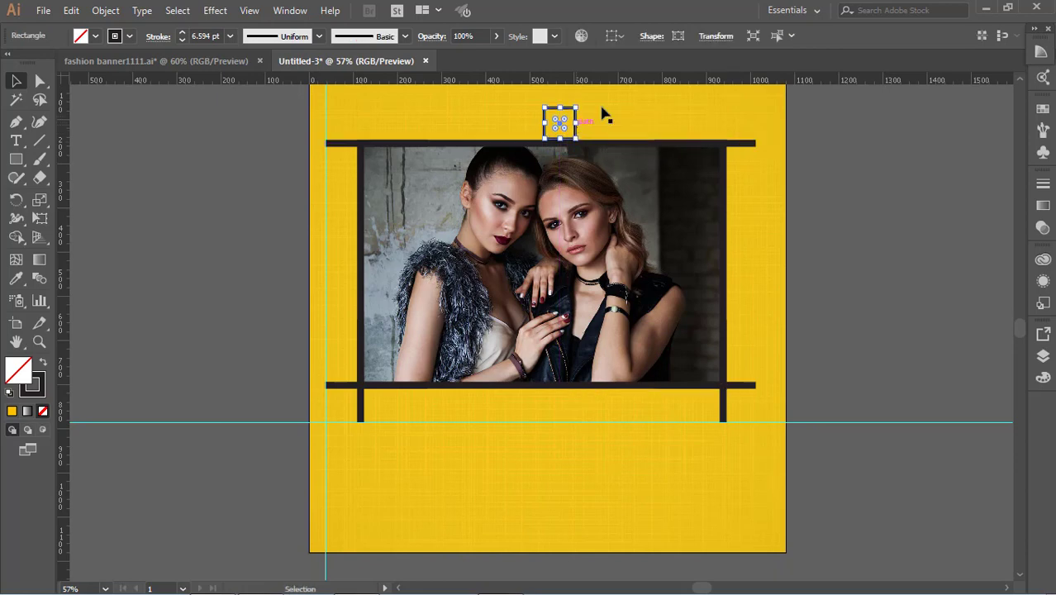
{"action": "left_click_drag", "start_coordinate": [657, 80], "coordinate": [668, 107]}
{"action": "left_click", "coordinate": [747, 431]}
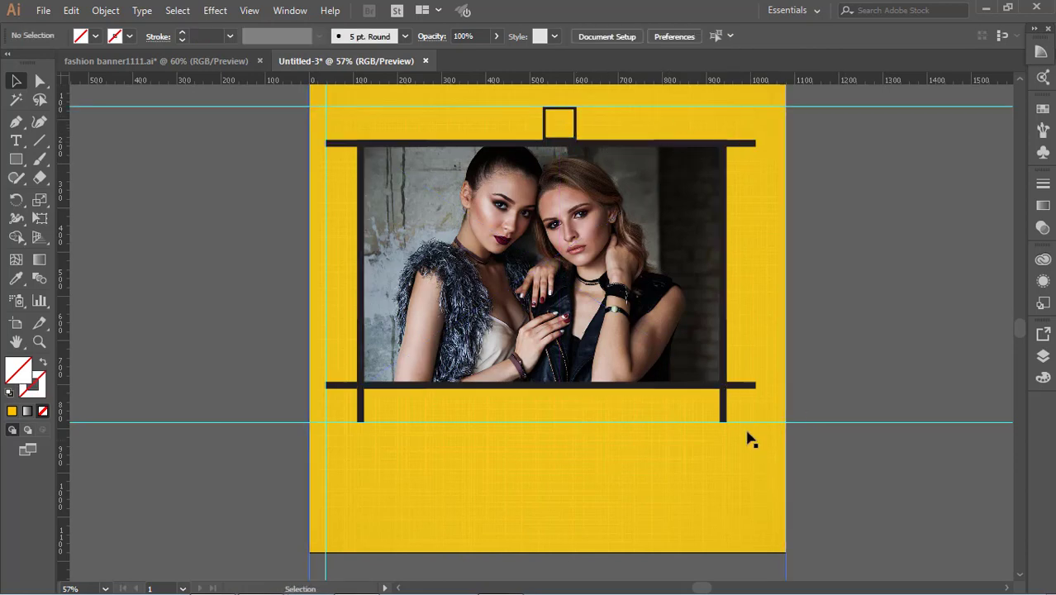
Step: Copy both vertical lines to the frame's upper corners, ending at the upper guide, and delete the small spacer rectangle
{"action": "left_click_drag", "start_coordinate": [726, 409], "coordinate": [727, 202]}
{"action": "left_click", "coordinate": [919, 259]}
{"action": "left_click_drag", "start_coordinate": [361, 409], "coordinate": [366, 193]}
{"action": "left_click", "coordinate": [559, 122]}
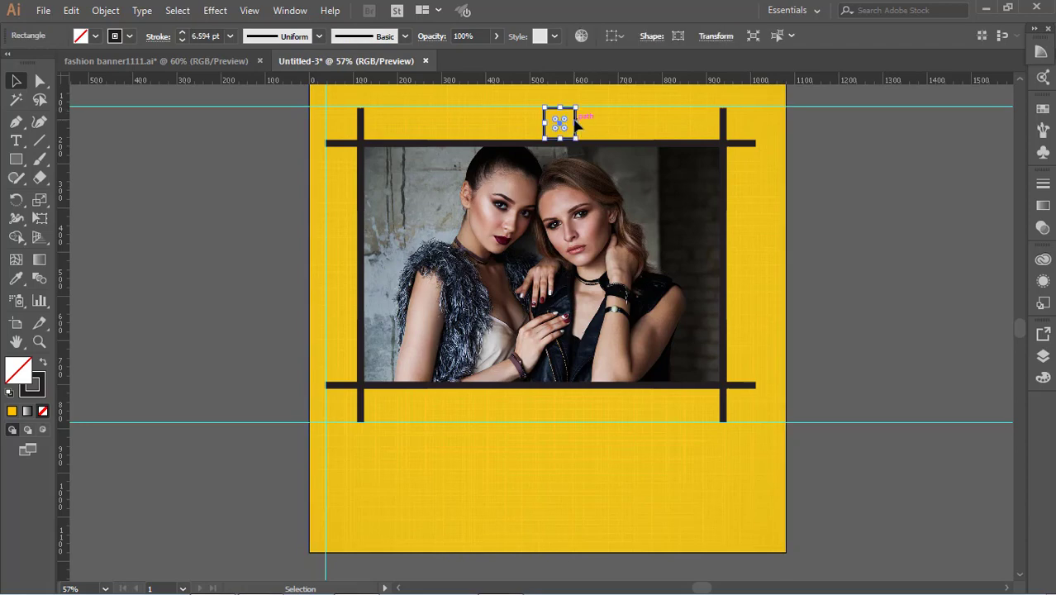
{"action": "key", "text": "Delete"}
Step: Add the text "GET UO TO 45%", enlarge it to about 90 pt and place it below the photo frame
{"action": "scroll", "coordinate": [629, 399], "scroll_direction": "down", "scroll_amount": 1}
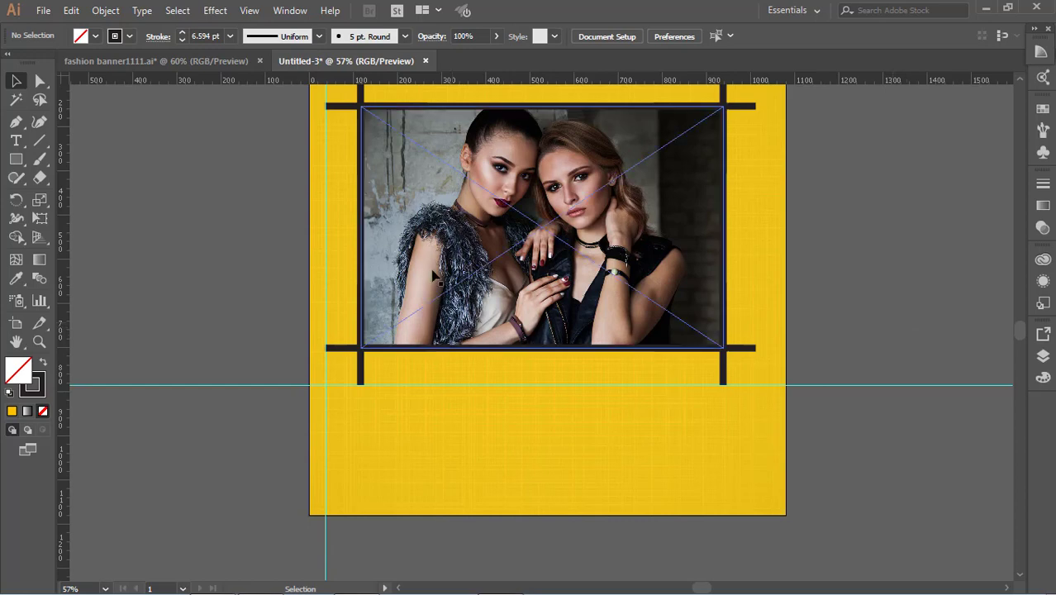
{"action": "scroll", "coordinate": [542, 437], "scroll_direction": "up", "scroll_amount": 1}
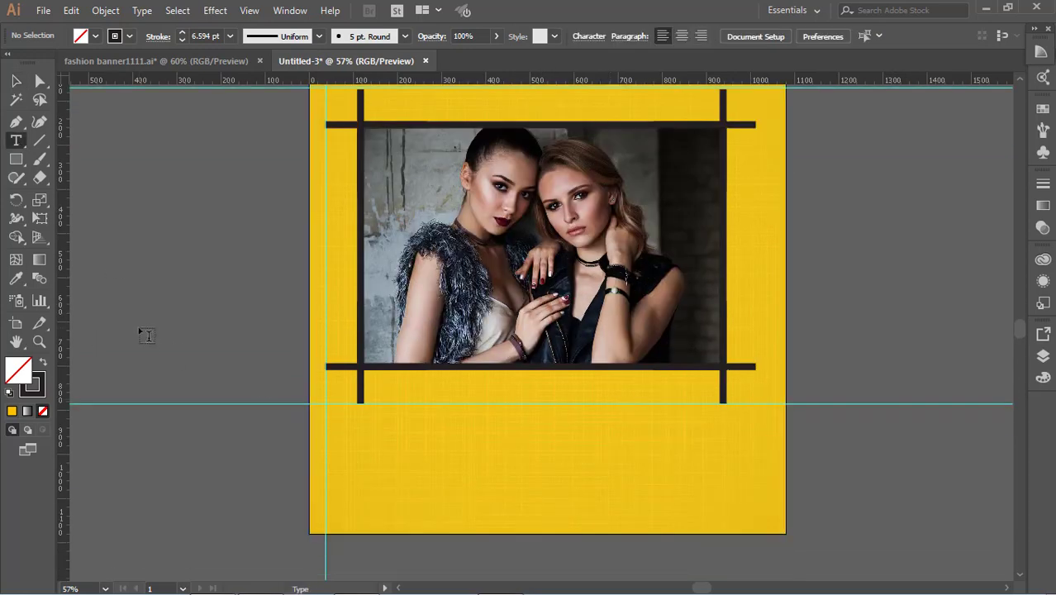
{"action": "left_click", "coordinate": [141, 328]}
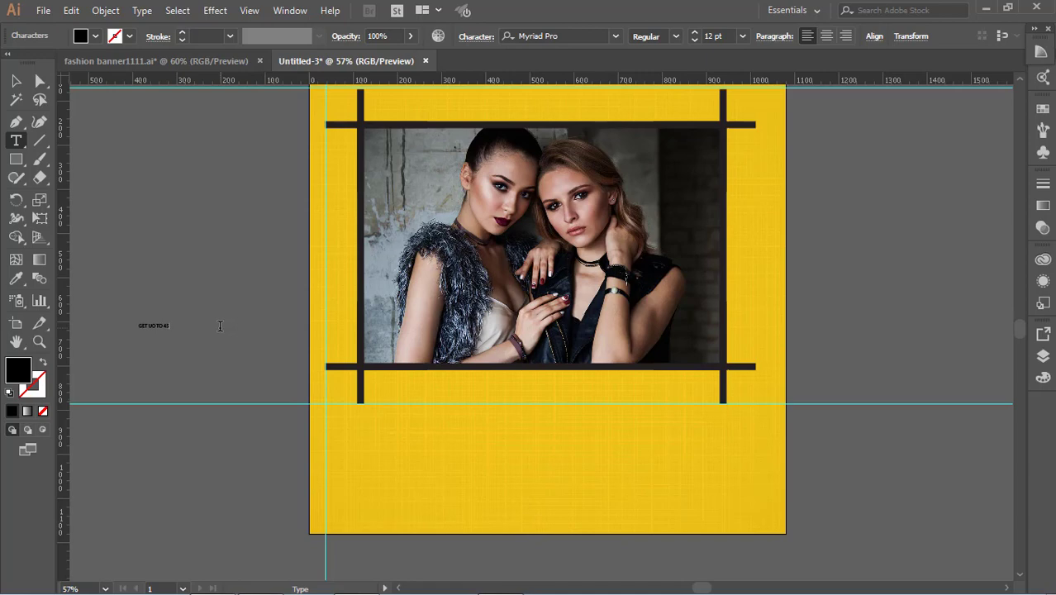
{"action": "left_click", "coordinate": [15, 81]}
{"action": "left_click", "coordinate": [174, 329]}
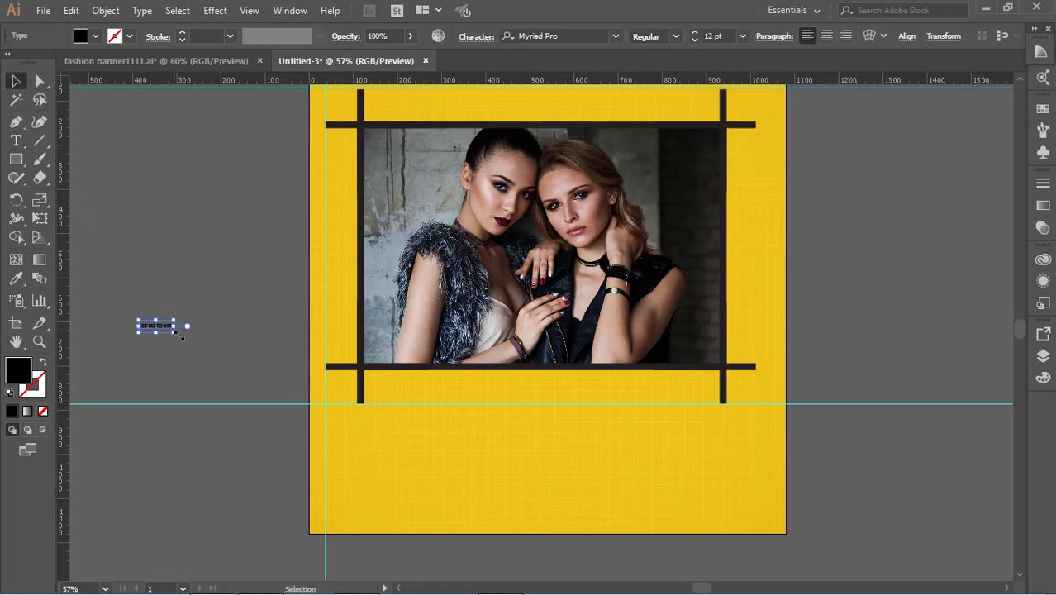
{"action": "left_click_drag", "start_coordinate": [234, 376], "coordinate": [575, 436]}
{"action": "left_click_drag", "start_coordinate": [688, 465], "coordinate": [670, 453]}
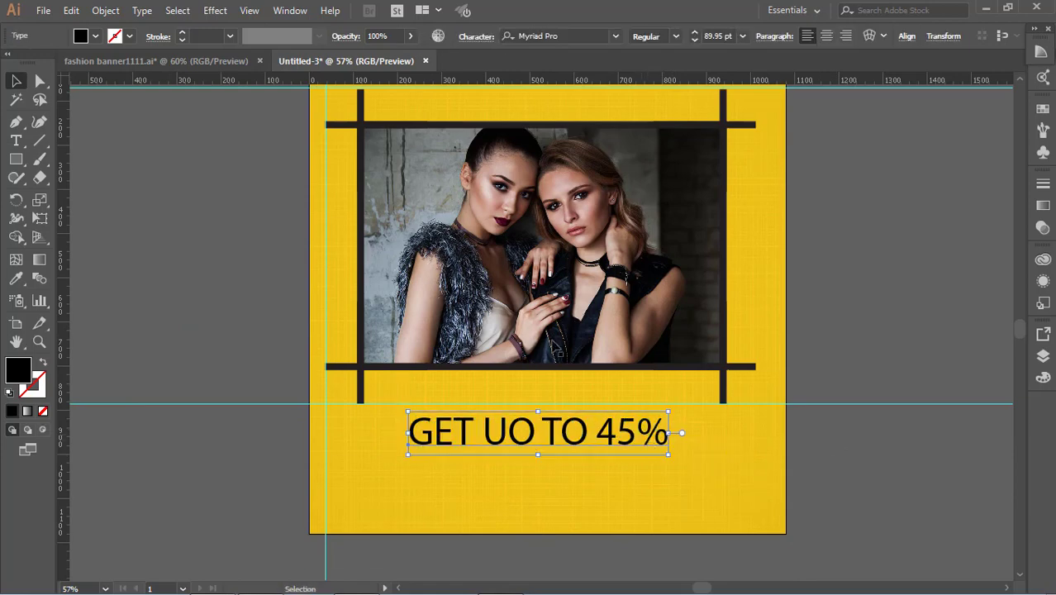
Step: Set the discount text's font to Roboto Black
{"action": "left_click", "coordinate": [615, 36]}
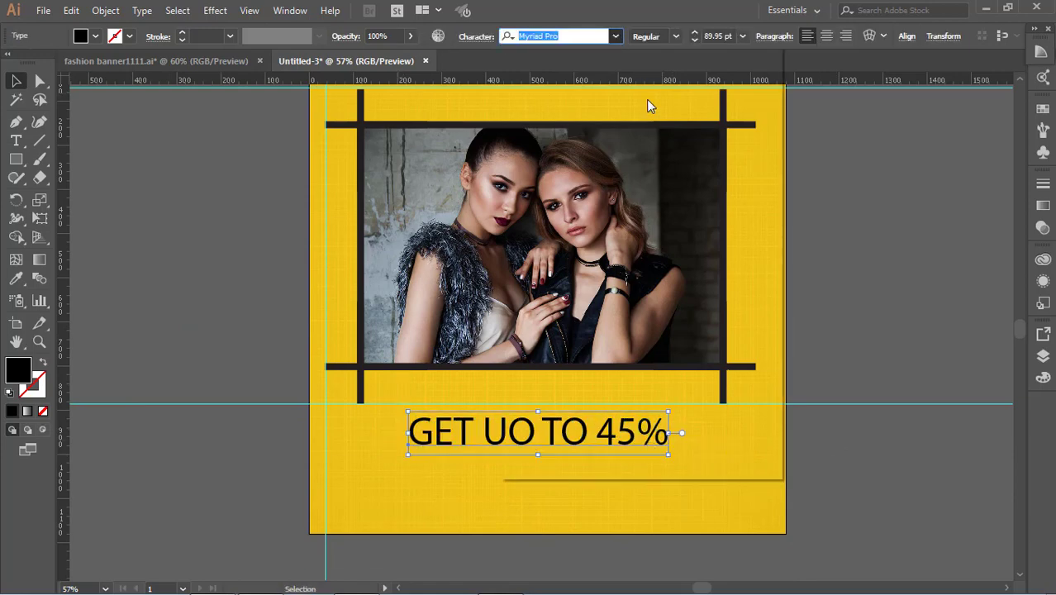
{"action": "scroll", "coordinate": [625, 114], "scroll_direction": "down", "scroll_amount": 10}
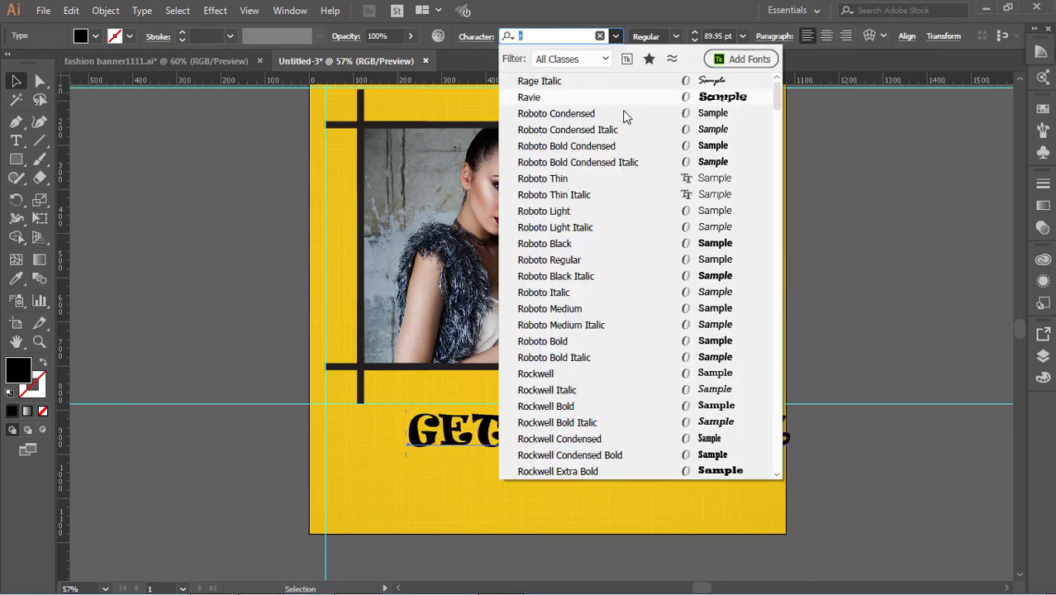
{"action": "left_click", "coordinate": [544, 245]}
Step: Remove the discount text's fill and give it a black 2 pt stroke
{"action": "left_click", "coordinate": [96, 37]}
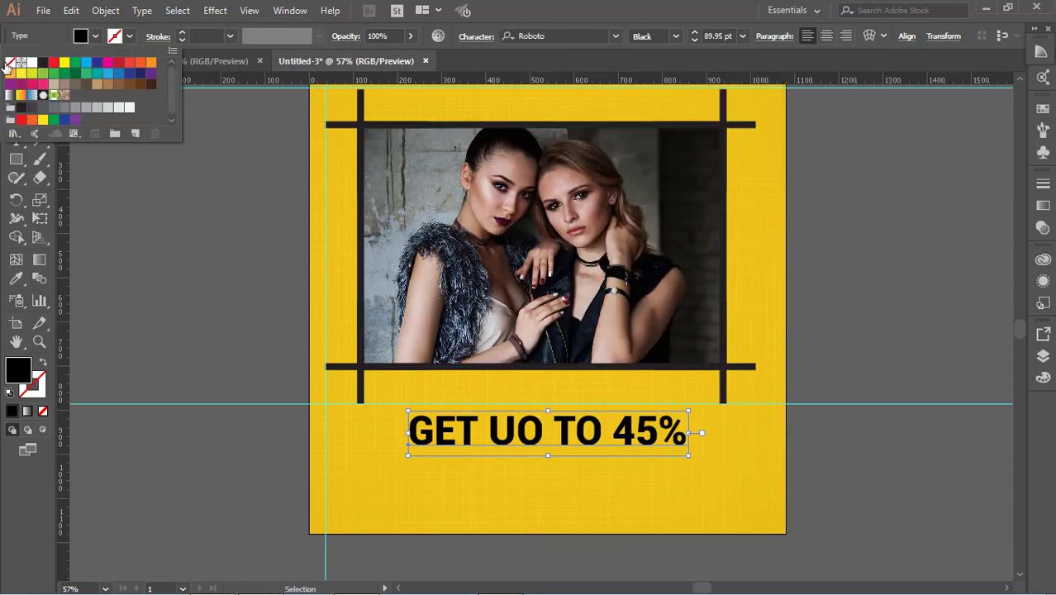
{"action": "left_click", "coordinate": [9, 62]}
{"action": "left_click", "coordinate": [42, 63]}
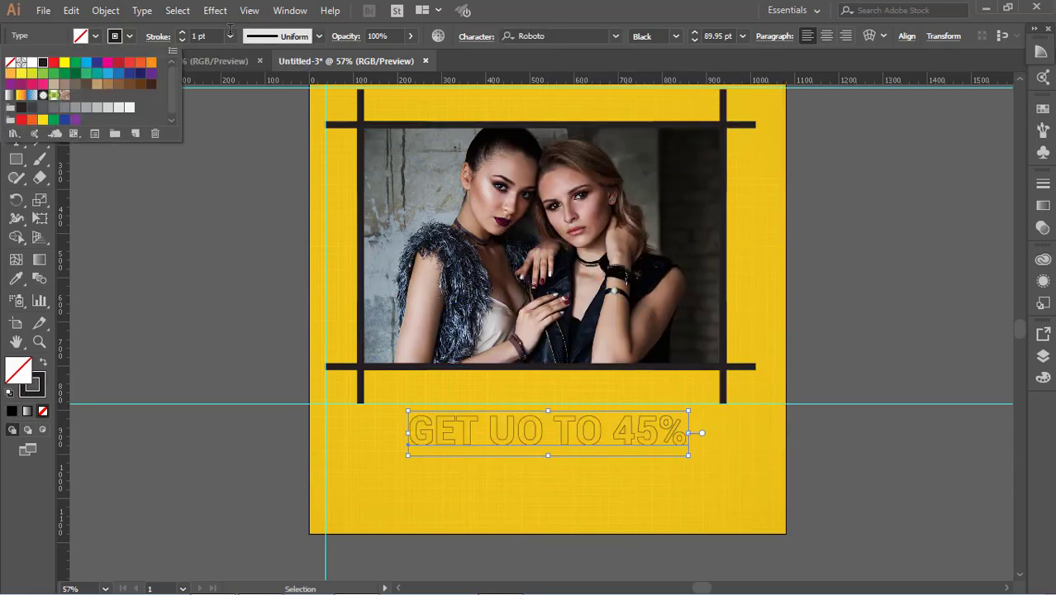
{"action": "left_click", "coordinate": [230, 35]}
{"action": "left_click", "coordinate": [252, 156]}
{"action": "left_click", "coordinate": [230, 35]}
{"action": "left_click", "coordinate": [256, 127]}
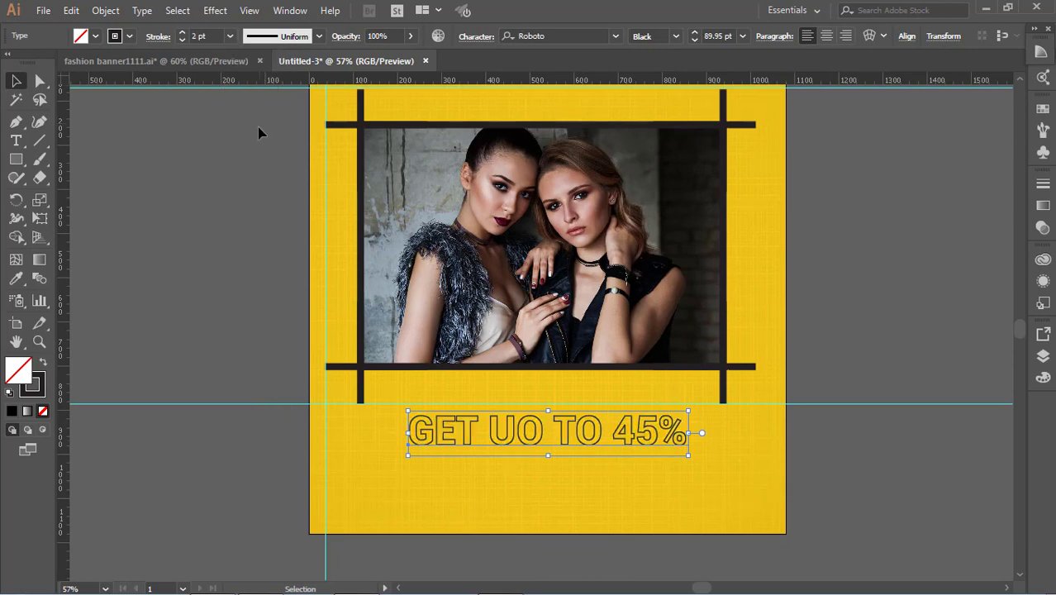
Step: Enlarge the outlined discount text slightly and centre it beneath the photo frame
{"action": "left_click", "coordinate": [514, 405]}
{"action": "left_click", "coordinate": [535, 431]}
{"action": "mouse_move", "coordinate": [689, 454]}
{"action": "left_mouse_down"}
{"action": "mouse_move", "coordinate": [707, 464]}
{"action": "mouse_move", "coordinate": [699, 438]}
{"action": "mouse_move", "coordinate": [701, 446]}
{"action": "left_mouse_up"}
{"action": "left_click", "coordinate": [827, 453]}
Step: Add the text "FASHION SALE", enlarge it to about 93 pt and place it below the discount text
{"action": "key", "text": "t"}
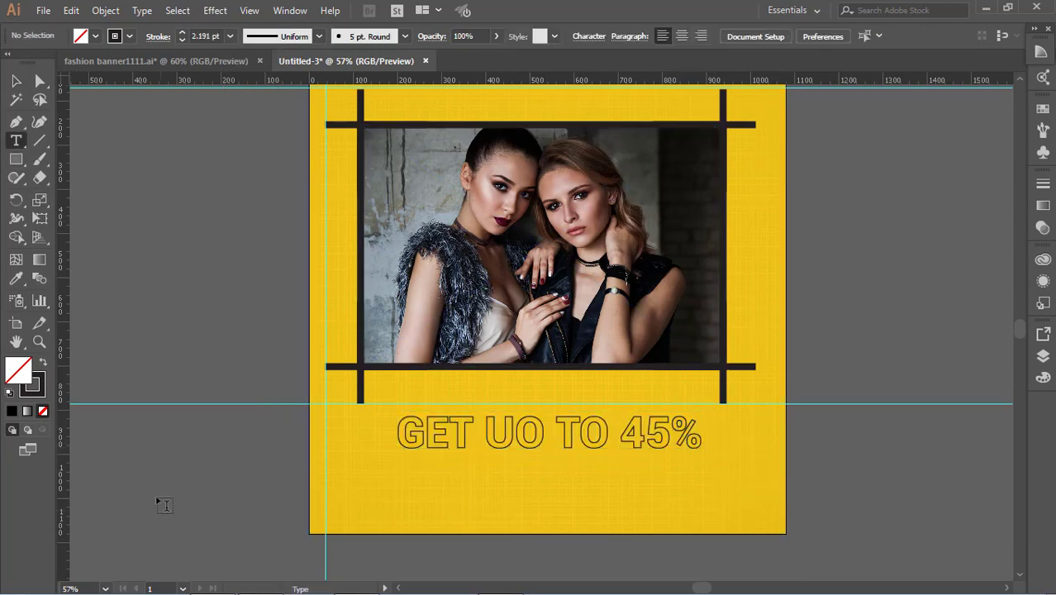
{"action": "left_click", "coordinate": [154, 483]}
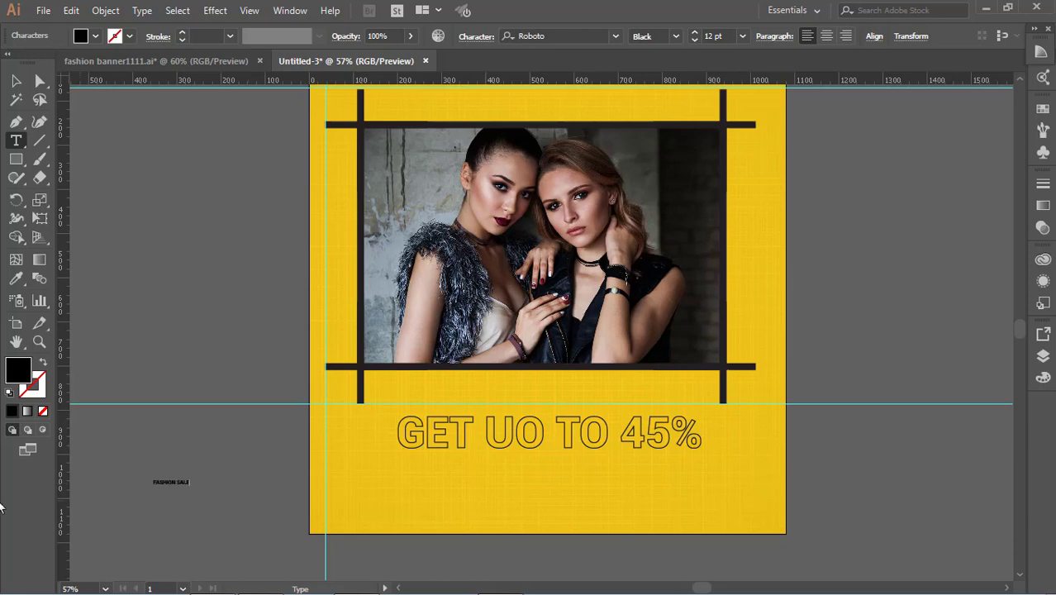
{"action": "left_click", "coordinate": [192, 519]}
{"action": "left_click", "coordinate": [185, 483]}
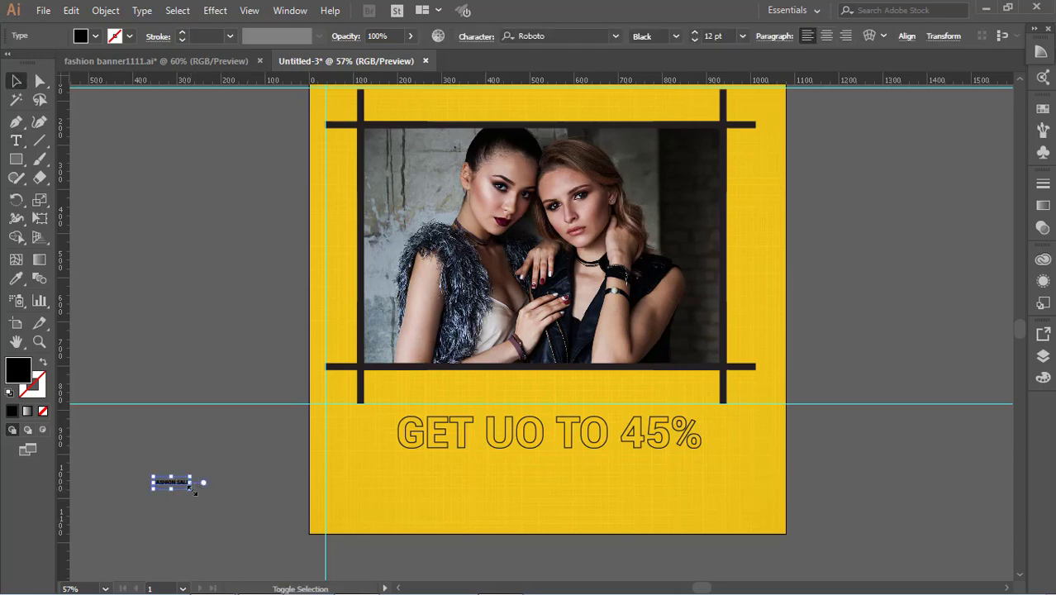
{"action": "left_click_drag", "start_coordinate": [190, 489], "coordinate": [435, 440]}
{"action": "left_click_drag", "start_coordinate": [391, 401], "coordinate": [604, 365]}
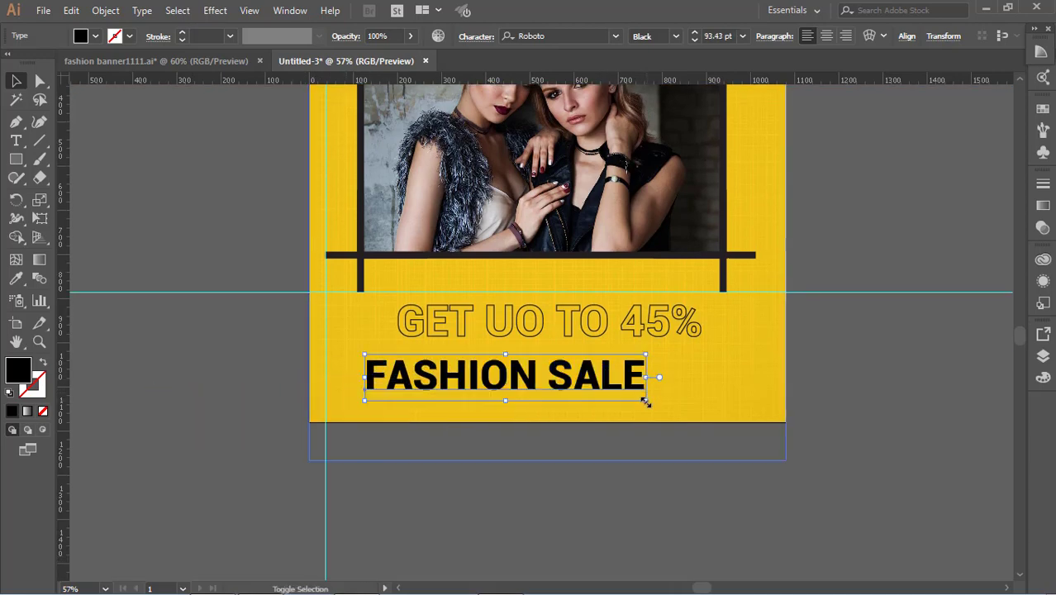
Step: Enlarge the "FASHION SALE" text to about 125 pt, matching the frame's width, and centre it below the discount text
{"action": "left_click_drag", "start_coordinate": [647, 402], "coordinate": [742, 418]}
{"action": "mouse_move", "coordinate": [702, 380]}
{"action": "left_mouse_down"}
{"action": "mouse_move", "coordinate": [693, 365]}
{"action": "mouse_move", "coordinate": [720, 377]}
{"action": "left_mouse_up"}
{"action": "left_click", "coordinate": [755, 381]}
{"action": "left_click", "coordinate": [849, 368]}
Step: Give the "FASHION SALE" text a white 4 pt stroke
{"action": "scroll", "coordinate": [785, 391], "scroll_direction": "up", "scroll_amount": 2}
{"action": "left_click", "coordinate": [724, 407]}
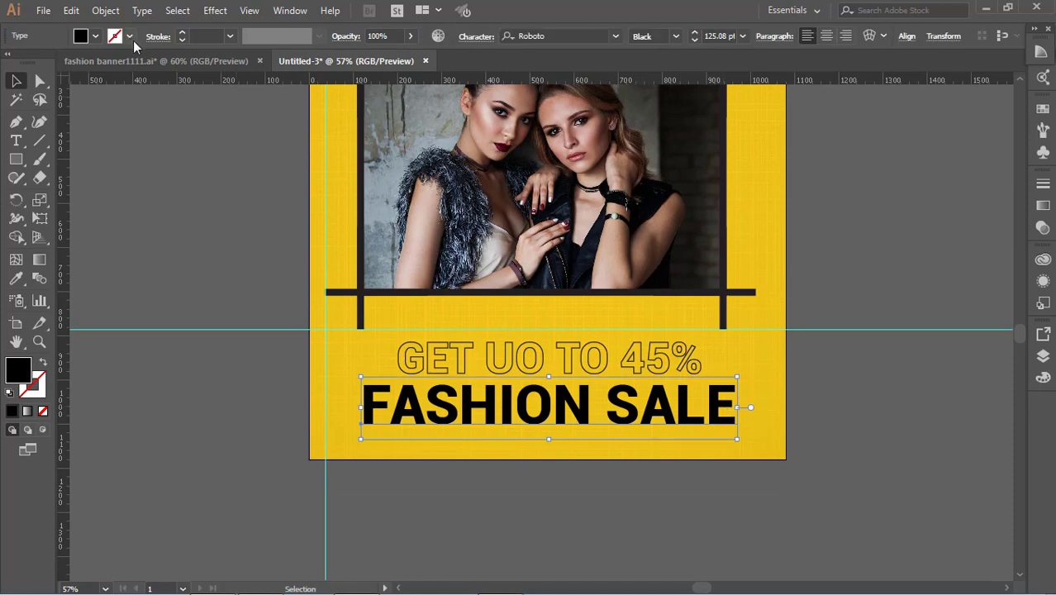
{"action": "left_click", "coordinate": [130, 37]}
{"action": "left_click", "coordinate": [32, 63]}
{"action": "left_click", "coordinate": [229, 37]}
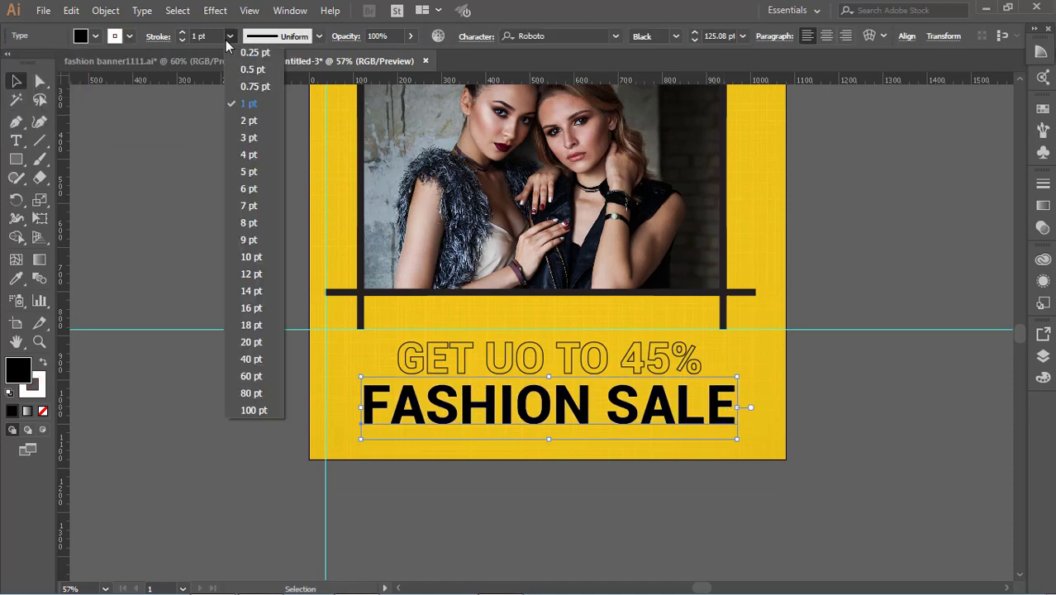
{"action": "left_click", "coordinate": [248, 155]}
{"action": "scroll", "coordinate": [837, 285], "scroll_direction": "up", "scroll_amount": 3}
{"action": "left_click", "coordinate": [831, 289]}
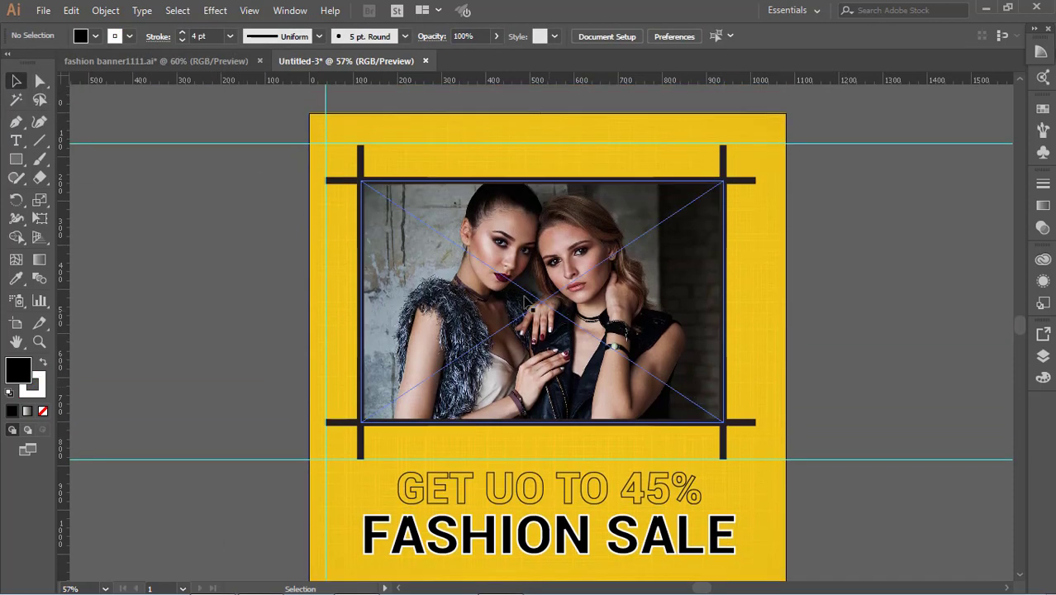
Step: Add the text "NEW ARRIVAL" on the empty area outside the artboard
{"action": "scroll", "coordinate": [527, 302], "scroll_direction": "up", "scroll_amount": 1}
{"action": "scroll", "coordinate": [175, 184], "scroll_direction": "down", "scroll_amount": 4}
{"action": "scroll", "coordinate": [175, 183], "scroll_direction": "up", "scroll_amount": 3}
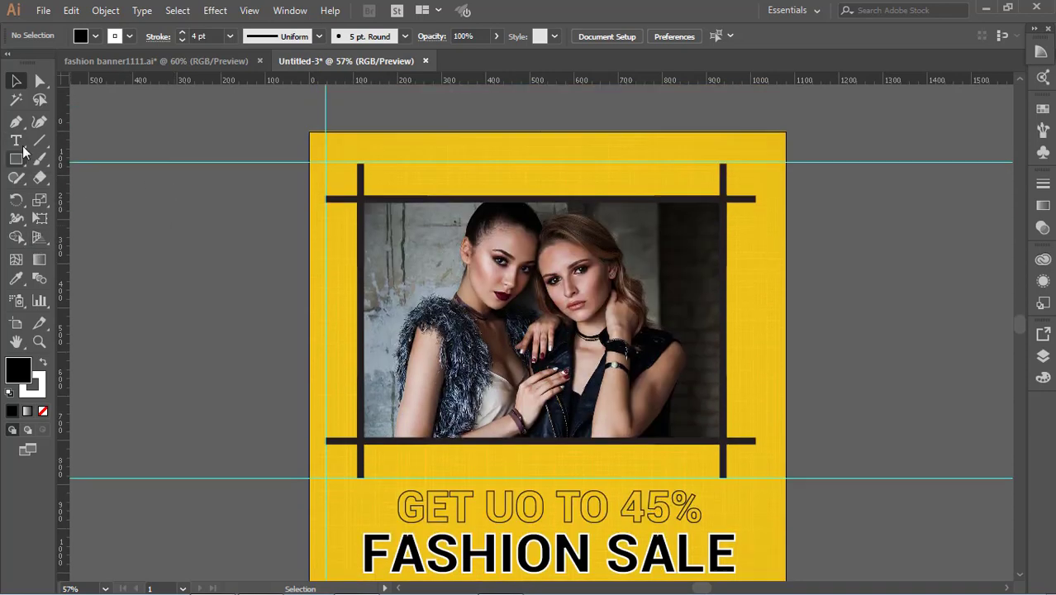
{"action": "left_click", "coordinate": [18, 143]}
{"action": "left_click", "coordinate": [140, 112]}
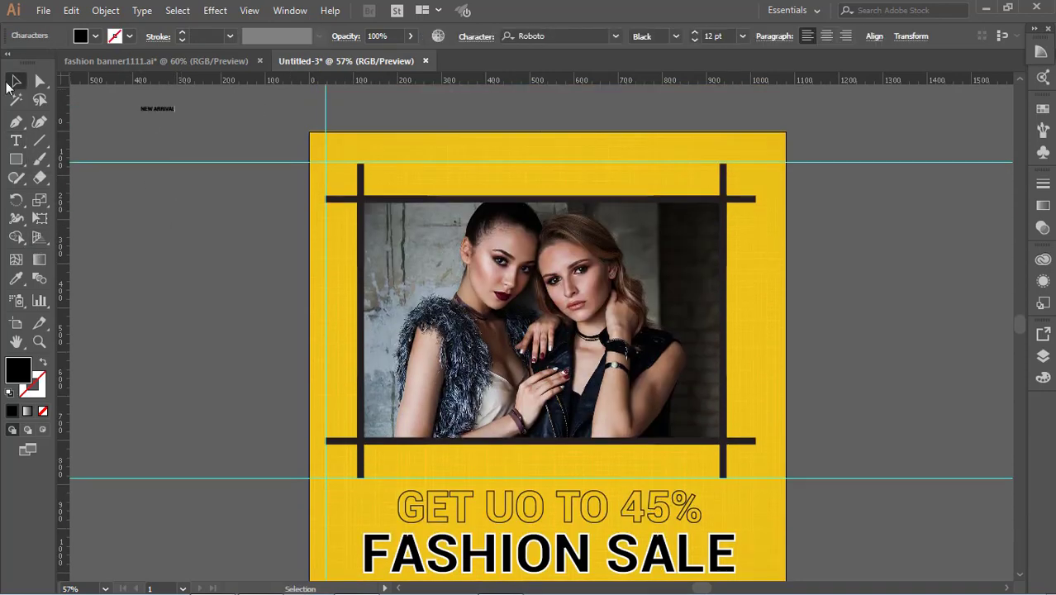
Step: Enlarge the "NEW ARRIVAL" text to 94.5 pt and place it in the yellow area above the photo frame
{"action": "left_click", "coordinate": [184, 110]}
{"action": "left_click_drag", "start_coordinate": [167, 110], "coordinate": [723, 239]}
{"action": "left_click_drag", "start_coordinate": [625, 205], "coordinate": [605, 165]}
{"action": "scroll", "coordinate": [845, 269], "scroll_direction": "down", "scroll_amount": 1}
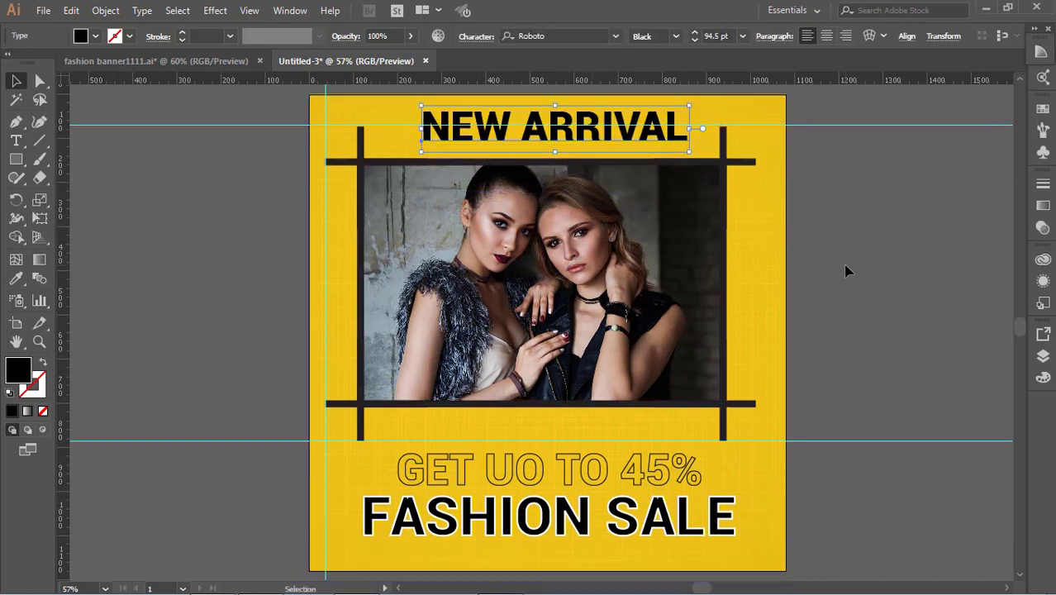
Step: Shift the photo and its crossing frame lines down together to leave more room beneath the "NEW ARRIVAL" heading
{"action": "scroll", "coordinate": [846, 269], "scroll_direction": "down", "scroll_amount": 1}
{"action": "left_click", "coordinate": [727, 376]}
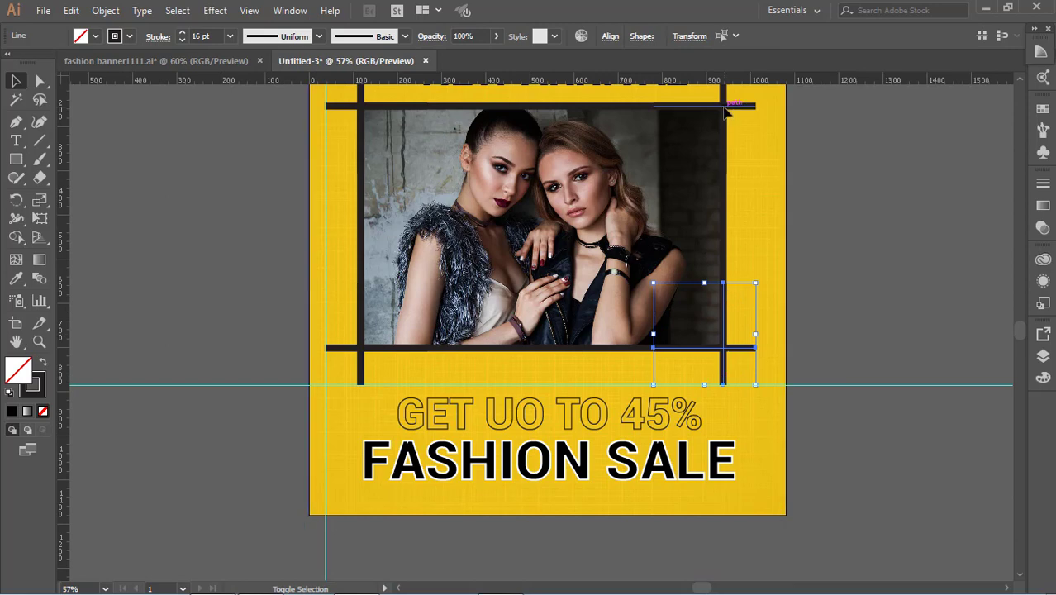
{"action": "left_click", "coordinate": [854, 237]}
{"action": "left_click", "coordinate": [725, 337]}
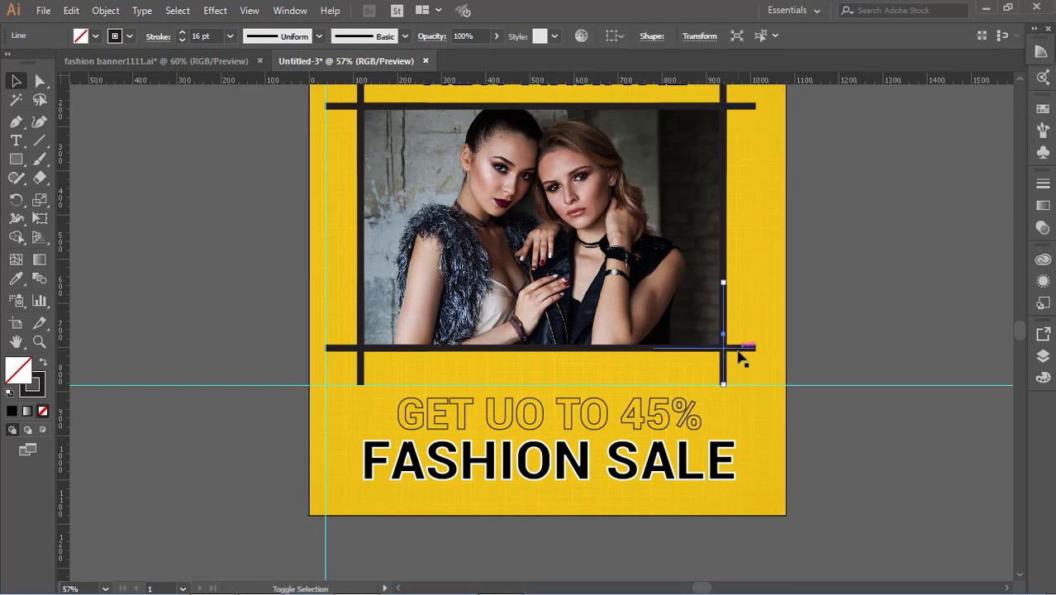
{"action": "left_click", "coordinate": [738, 350], "text": "shift"}
{"action": "scroll", "coordinate": [372, 366], "scroll_direction": "up", "scroll_amount": 3}
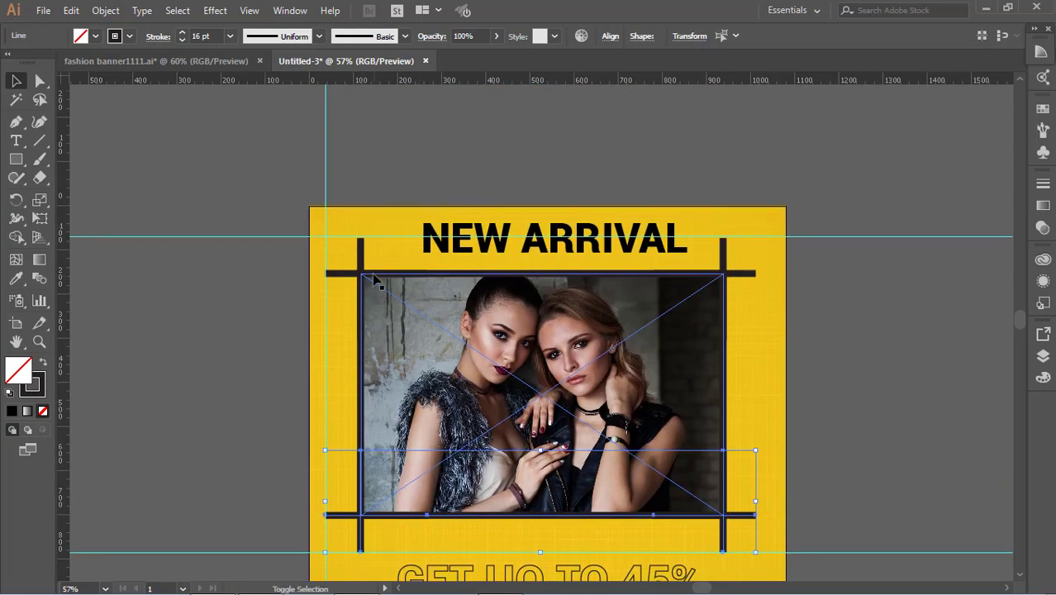
{"action": "left_click", "coordinate": [364, 280], "text": "shift"}
{"action": "left_click", "coordinate": [654, 273], "text": "shift"}
{"action": "left_click", "coordinate": [724, 275], "text": "shift"}
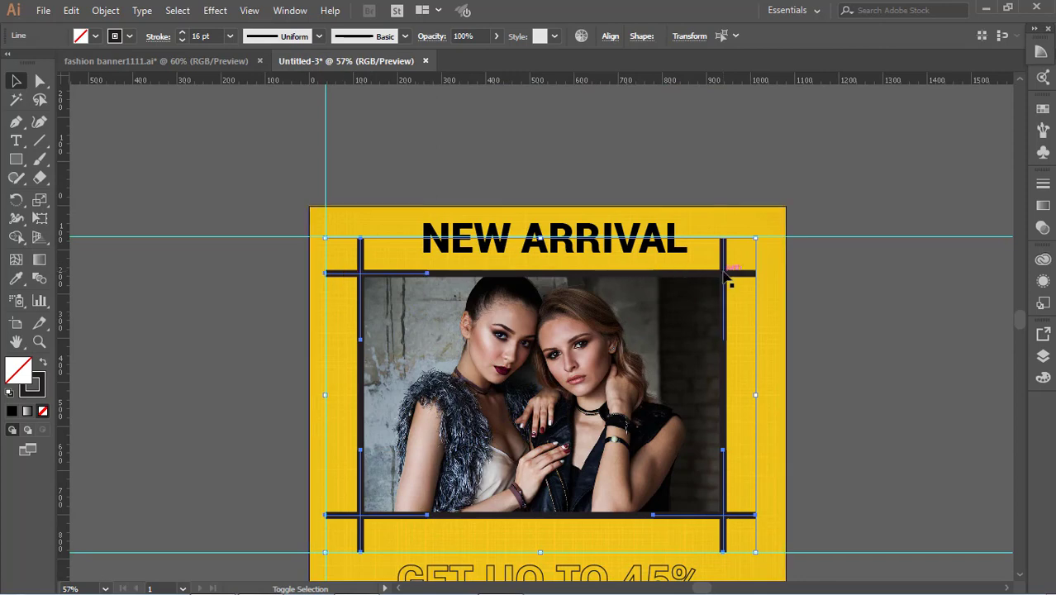
{"action": "left_click", "coordinate": [603, 278], "text": "shift"}
{"action": "key", "text": "Down"}
{"action": "key", "text": "Down"}
{"action": "key", "text": "Down"}
{"action": "key", "text": "Down"}
{"action": "key", "text": "Down"}
{"action": "key", "text": "Down"}
{"action": "key", "text": "Down"}
{"action": "key", "text": "Down"}
{"action": "key", "text": "Down"}
{"action": "key", "text": "Down"}
{"action": "key", "text": "Down"}
{"action": "key", "text": "Down"}
{"action": "key", "text": "Down"}
{"action": "key", "text": "Down"}
{"action": "key", "text": "Down"}
{"action": "key", "text": "Down"}
{"action": "key", "text": "Down"}
{"action": "key", "text": "Down"}
{"action": "key", "text": "Down"}
{"action": "key", "text": "Down"}
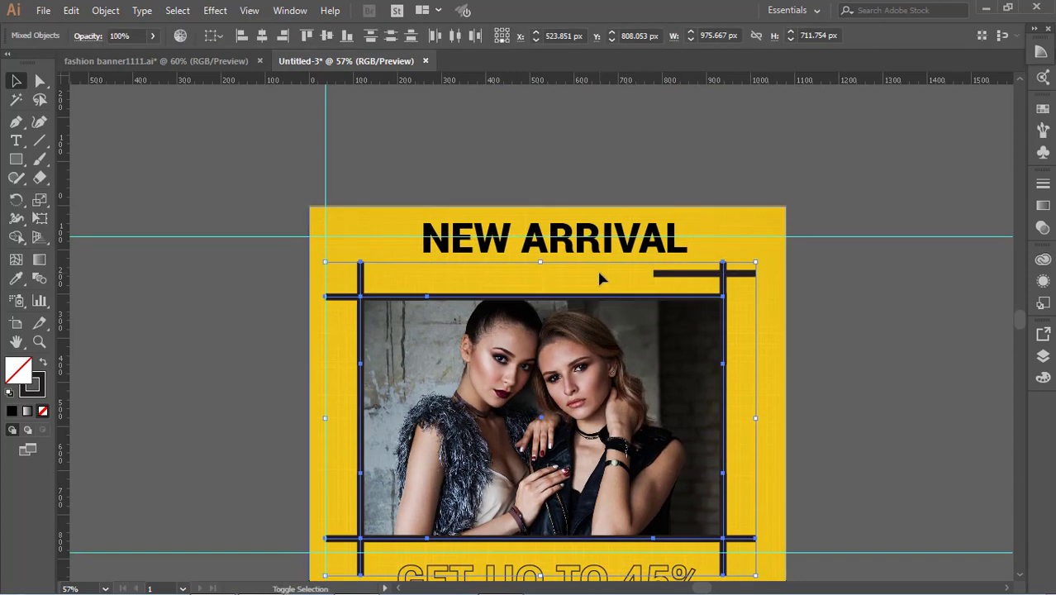
Step: Move the leftover short horizontal line at the frame's upper-right corner down in line with the frame's top edge
{"action": "left_click", "coordinate": [926, 339]}
{"action": "left_click", "coordinate": [754, 276]}
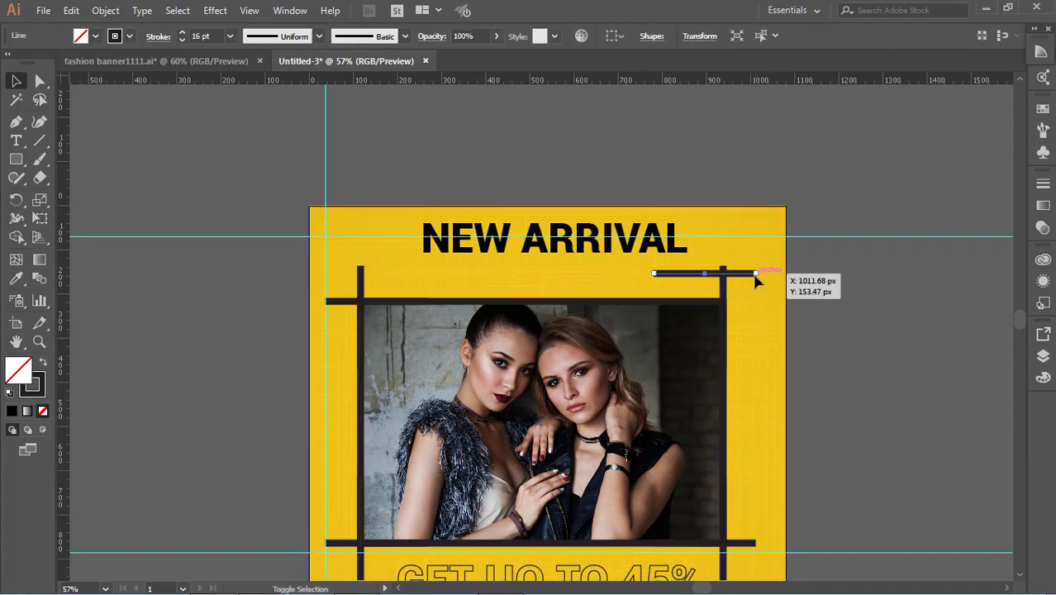
{"action": "key", "text": "shift+Down"}
{"action": "key", "text": "shift+Down"}
{"action": "key", "text": "shift+Down"}
{"action": "key", "text": "shift+Down"}
{"action": "key", "text": "shift+Down"}
{"action": "key", "text": "shift+Down"}
{"action": "left_click", "coordinate": [814, 285]}
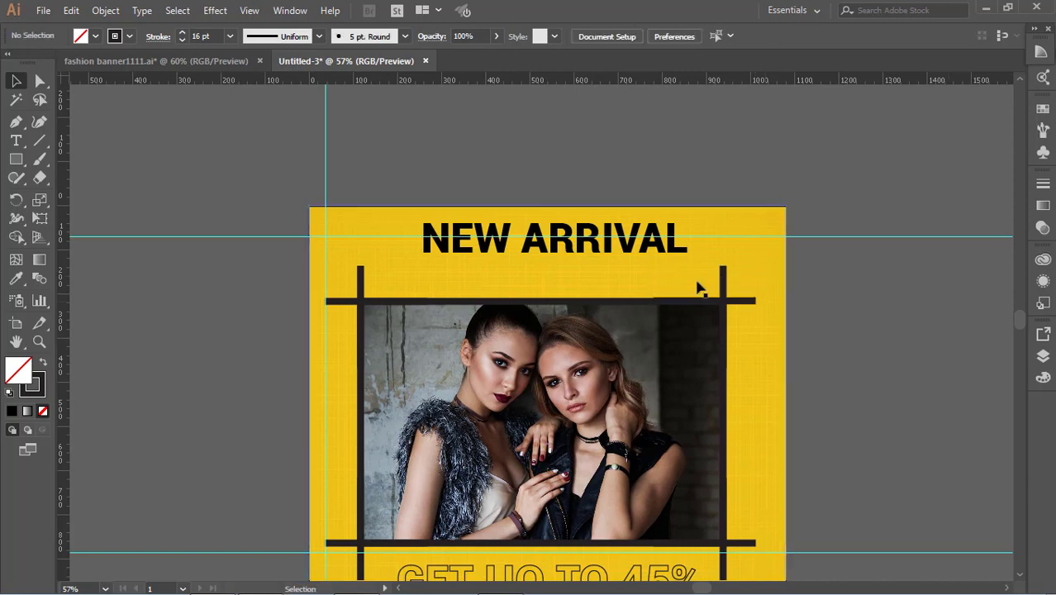
Step: Reposition the "NEW ARRIVAL" text lower, centred just above the photo frame
{"action": "left_click_drag", "start_coordinate": [655, 247], "coordinate": [641, 271]}
{"action": "scroll", "coordinate": [652, 271], "scroll_direction": "down", "scroll_amount": 1}
{"action": "scroll", "coordinate": [851, 296], "scroll_direction": "down", "scroll_amount": 2}
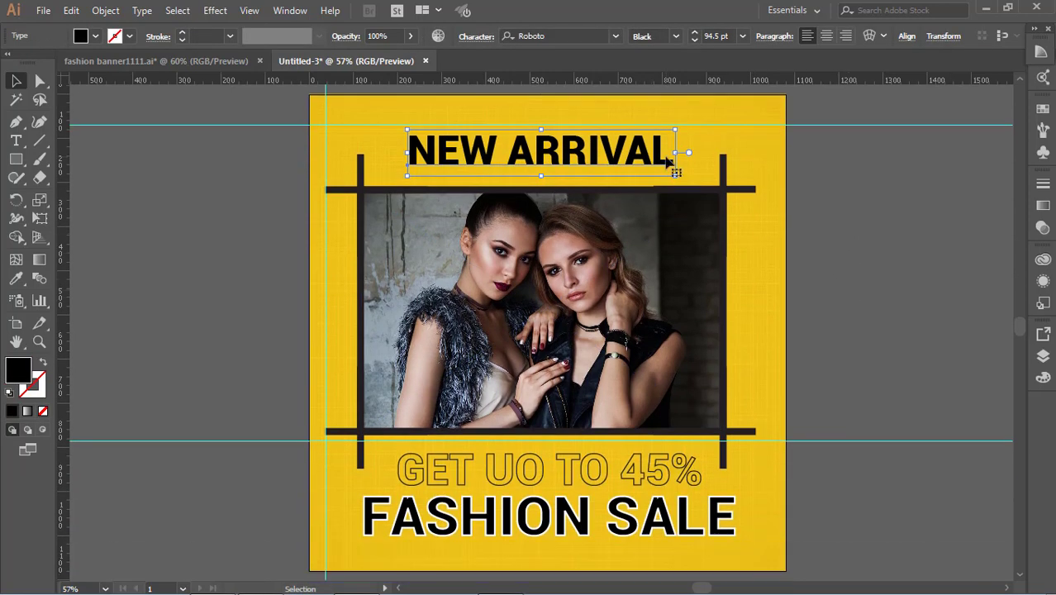
Step: Give the "NEW ARRIVAL" text a white 3 pt stroke and shift it slightly closer to the frame
{"action": "left_click", "coordinate": [130, 38]}
{"action": "left_click", "coordinate": [36, 65]}
{"action": "left_click", "coordinate": [232, 37]}
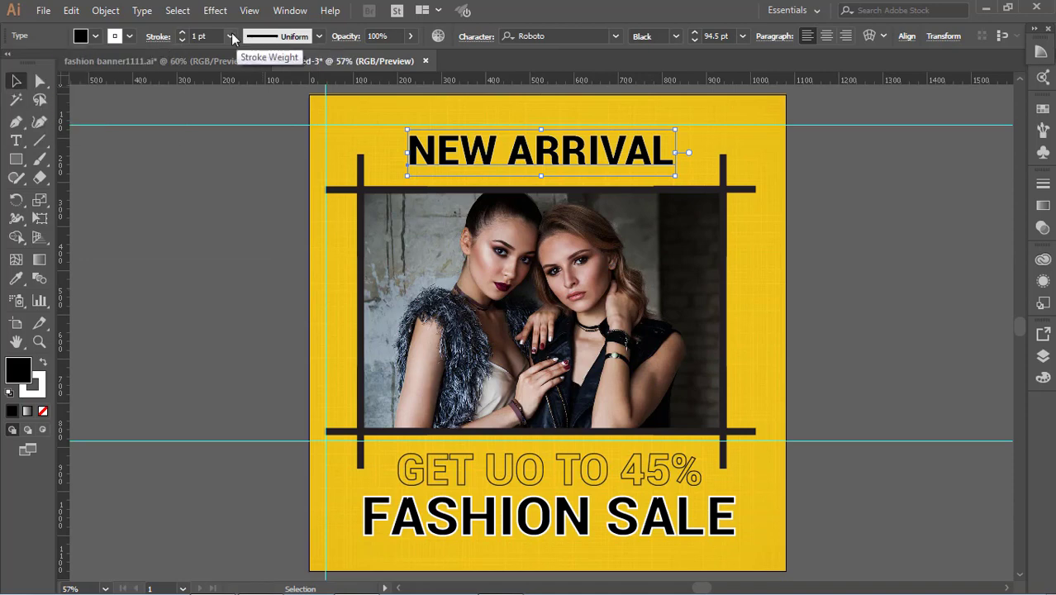
{"action": "left_click", "coordinate": [232, 37]}
{"action": "left_click", "coordinate": [248, 155]}
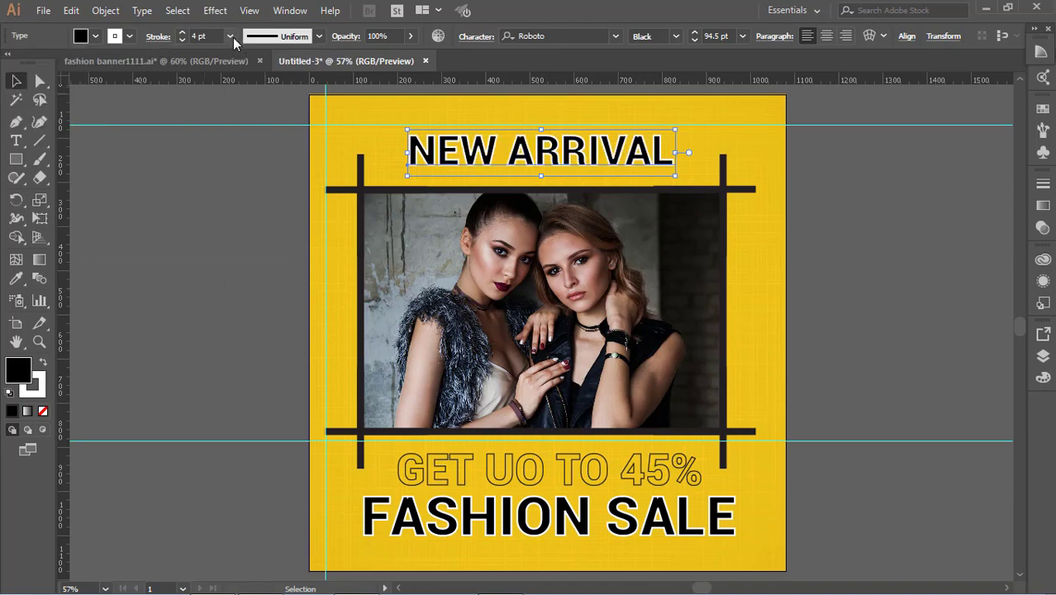
{"action": "left_click", "coordinate": [844, 354]}
{"action": "scroll", "coordinate": [844, 354], "scroll_direction": "down", "scroll_amount": 1}
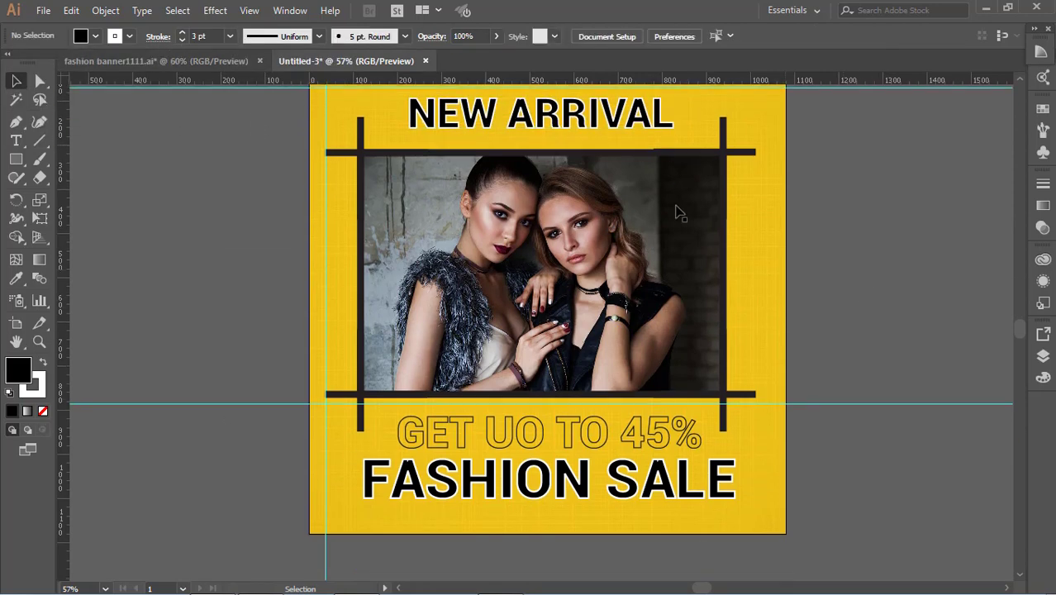
{"action": "left_click", "coordinate": [605, 137]}
{"action": "scroll", "coordinate": [859, 398], "scroll_direction": "down", "scroll_amount": 2}
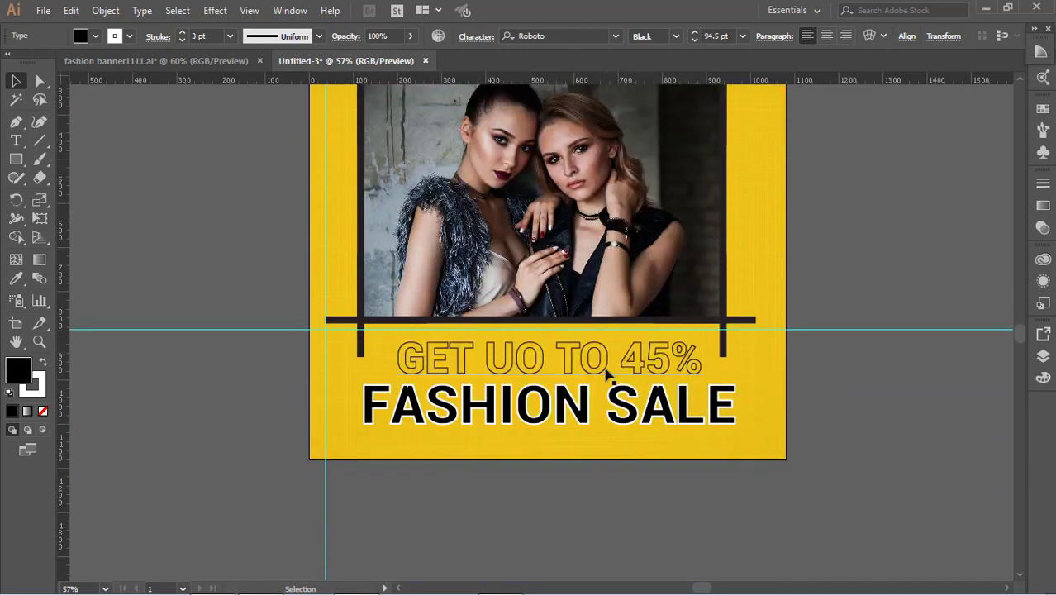
Step: Scale down the discount and "FASHION SALE" texts together to about 90 pt and 114 pt, and centre them below the frame
{"action": "left_click", "coordinate": [637, 413]}
{"action": "left_click", "coordinate": [621, 366]}
{"action": "left_click", "coordinate": [684, 421], "text": "shift"}
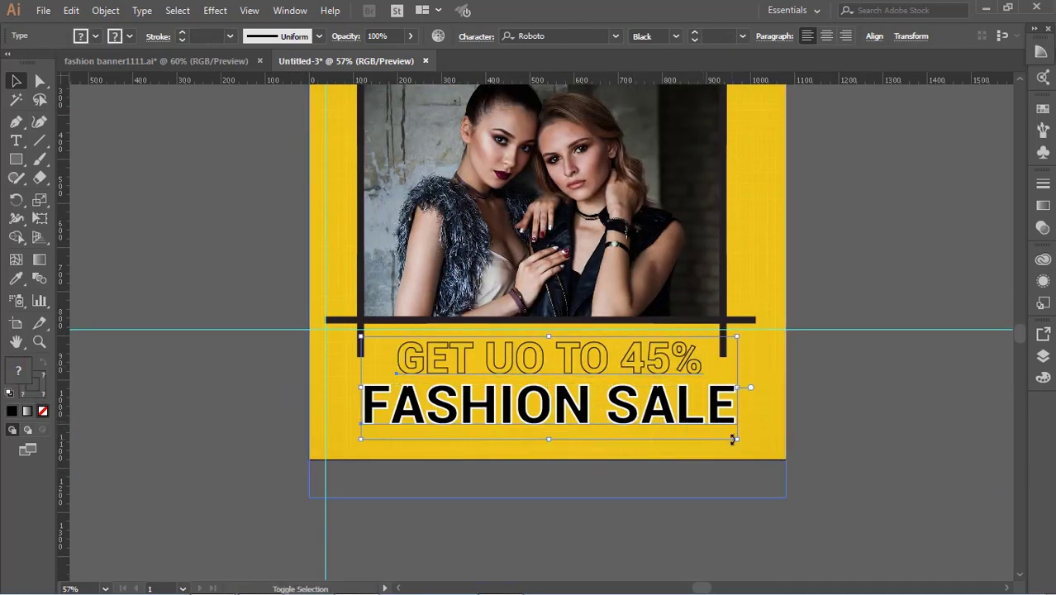
{"action": "left_click_drag", "start_coordinate": [734, 440], "coordinate": [720, 433]}
{"action": "left_click_drag", "start_coordinate": [667, 410], "coordinate": [677, 410]}
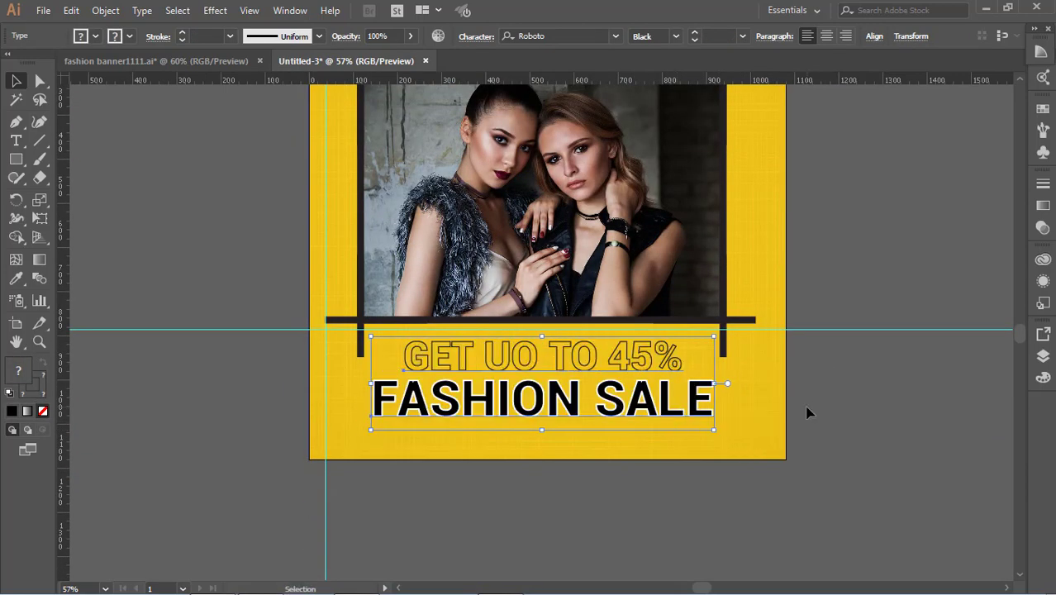
{"action": "left_click", "coordinate": [807, 412]}
{"action": "scroll", "coordinate": [806, 413], "scroll_direction": "down", "scroll_amount": 1}
{"action": "scroll", "coordinate": [807, 412], "scroll_direction": "up", "scroll_amount": 6}
{"action": "left_click", "coordinate": [600, 261]}
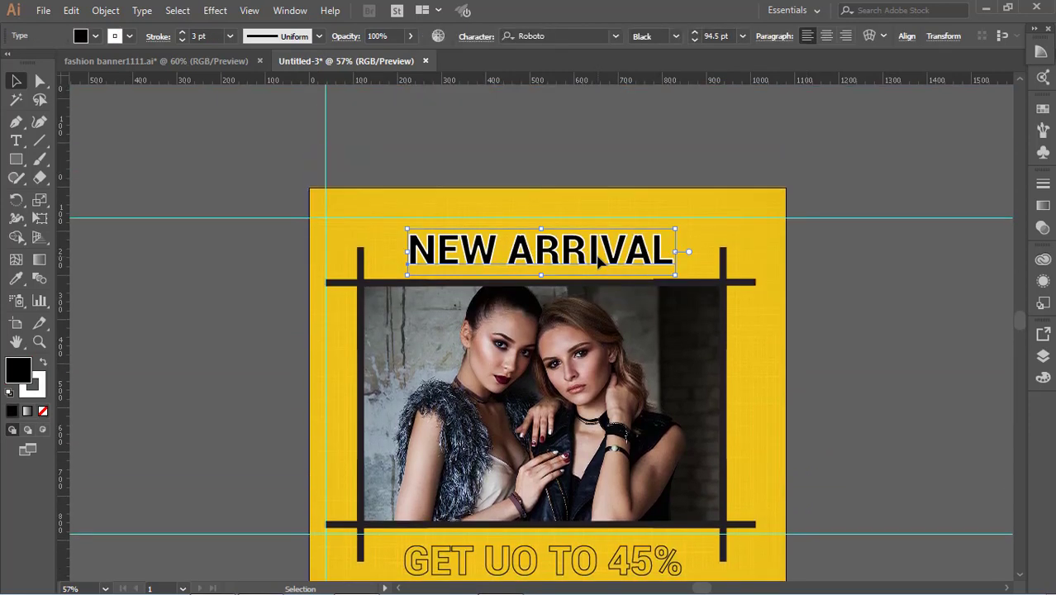
{"action": "left_click", "coordinate": [931, 306]}
{"action": "scroll", "coordinate": [931, 306], "scroll_direction": "down", "scroll_amount": 3}
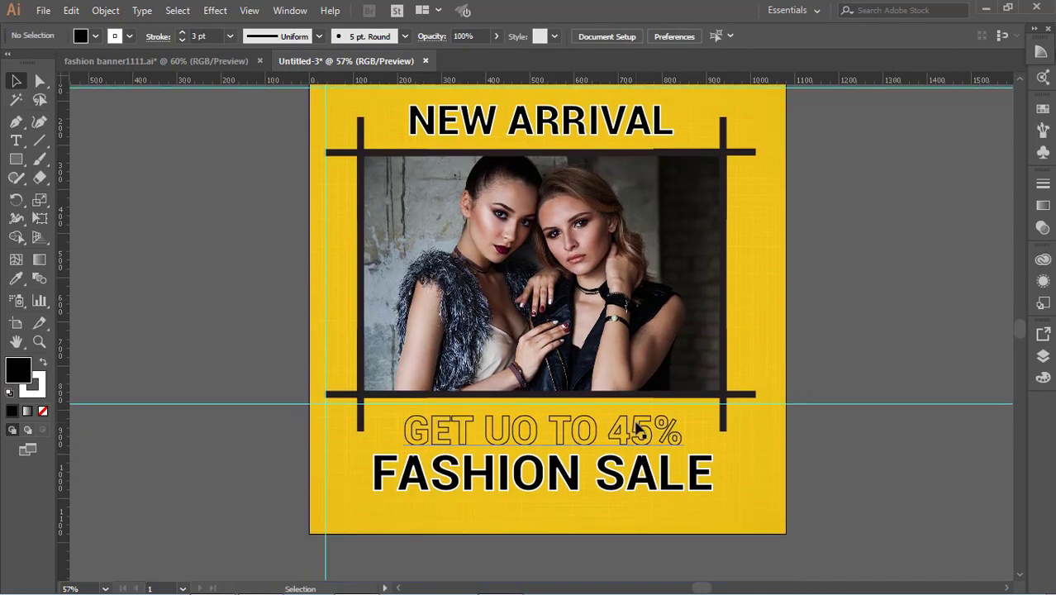
Step: Set the discount text's stroke to 3 pt and move the upper horizontal guide to the artboard's top edge
{"action": "left_click", "coordinate": [638, 430]}
{"action": "left_click", "coordinate": [230, 37]}
{"action": "left_click", "coordinate": [248, 137]}
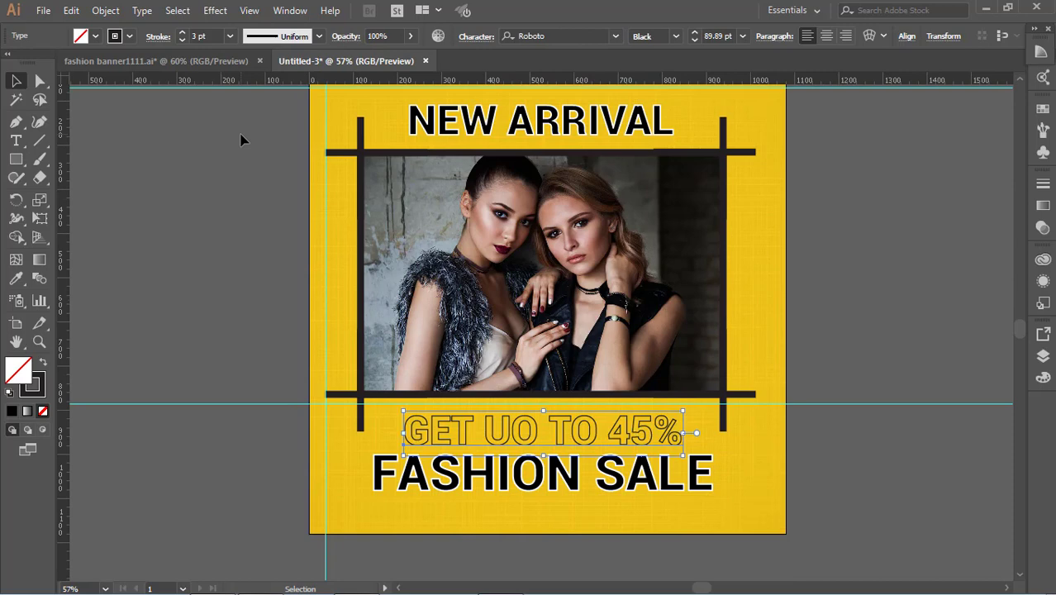
{"action": "left_click", "coordinate": [889, 279]}
{"action": "scroll", "coordinate": [777, 358], "scroll_direction": "down", "scroll_amount": 1}
{"action": "scroll", "coordinate": [818, 377], "scroll_direction": "up", "scroll_amount": 4}
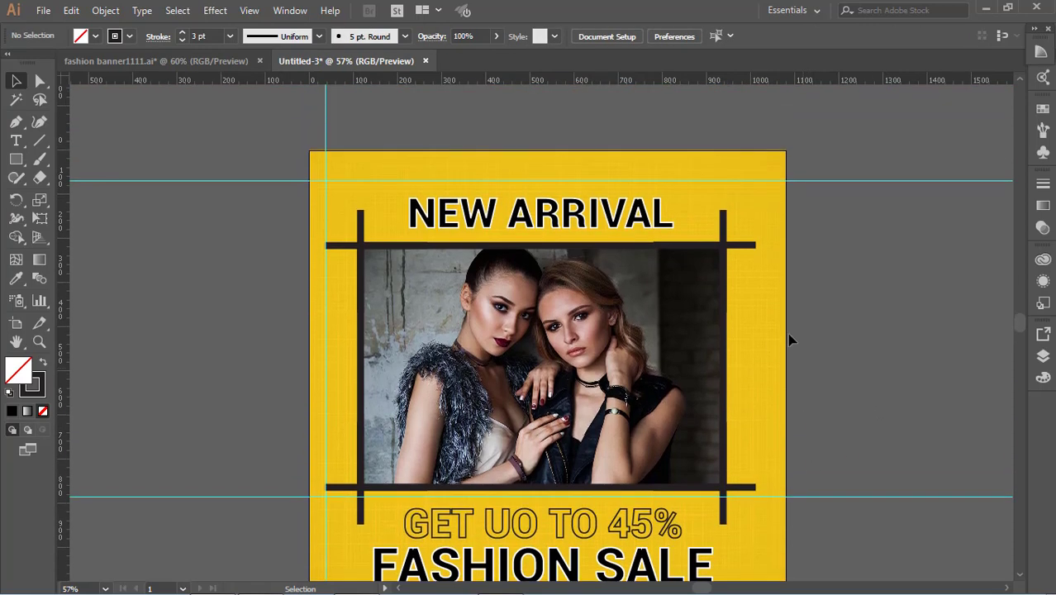
{"action": "left_click_drag", "start_coordinate": [766, 185], "coordinate": [764, 152]}
Step: Shrink the "FASHION SALE" text about its centre so it is only slightly wider than the discount text
{"action": "scroll", "coordinate": [761, 314], "scroll_direction": "down", "scroll_amount": 4}
{"action": "left_click", "coordinate": [691, 420]}
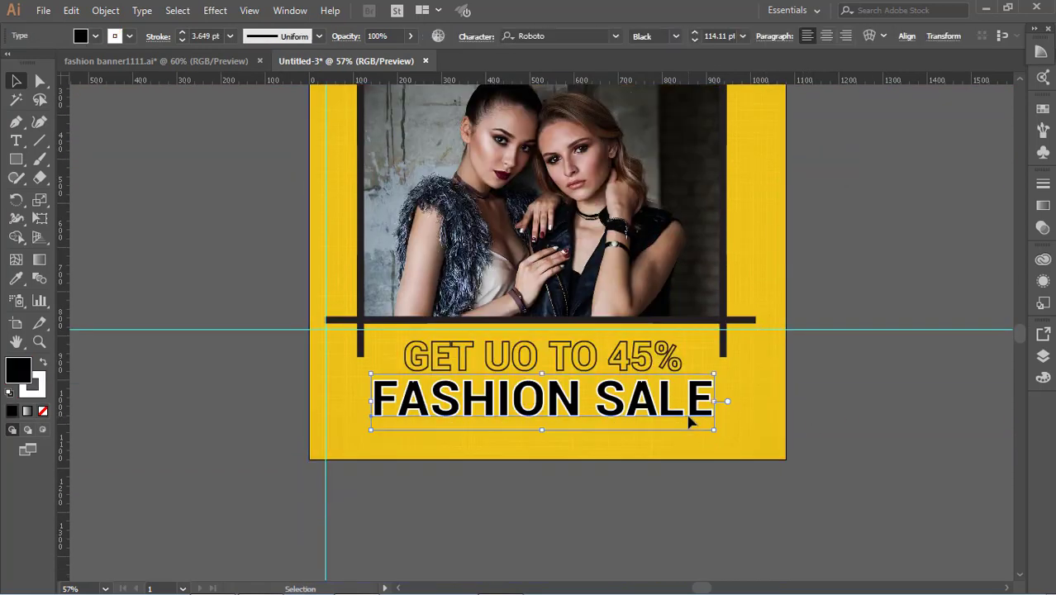
{"action": "mouse_move", "coordinate": [716, 432]}
{"action": "left_mouse_down"}
{"action": "mouse_move", "coordinate": [681, 406]}
{"action": "mouse_move", "coordinate": [698, 427]}
{"action": "left_mouse_up"}
{"action": "left_click", "coordinate": [823, 392]}
{"action": "scroll", "coordinate": [823, 393], "scroll_direction": "up", "scroll_amount": 3}
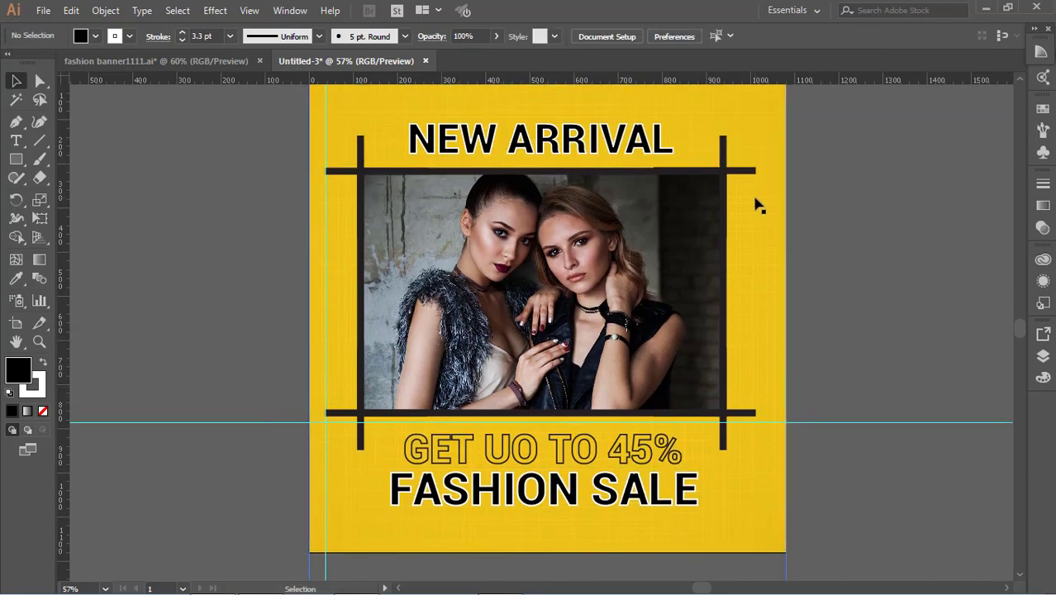
{"action": "scroll", "coordinate": [759, 206], "scroll_direction": "down", "scroll_amount": 1}
Step: Draw a small square on the empty area outside the artboard with no fill and a black stroke
{"action": "left_click", "coordinate": [15, 159]}
{"action": "left_click", "coordinate": [85, 38]}
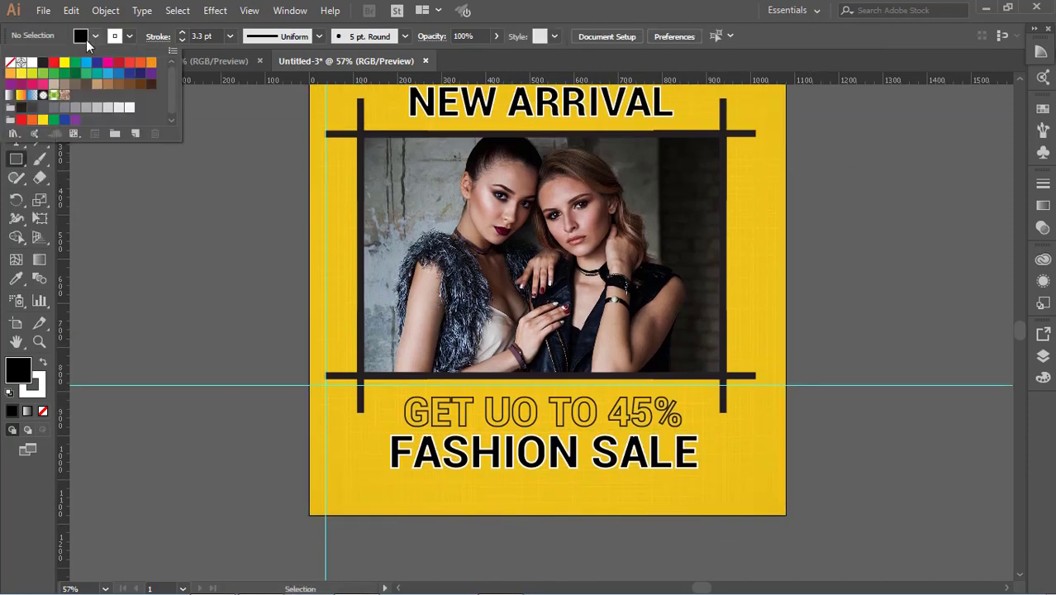
{"action": "left_click", "coordinate": [11, 64]}
{"action": "left_click", "coordinate": [129, 36]}
{"action": "left_click", "coordinate": [10, 63]}
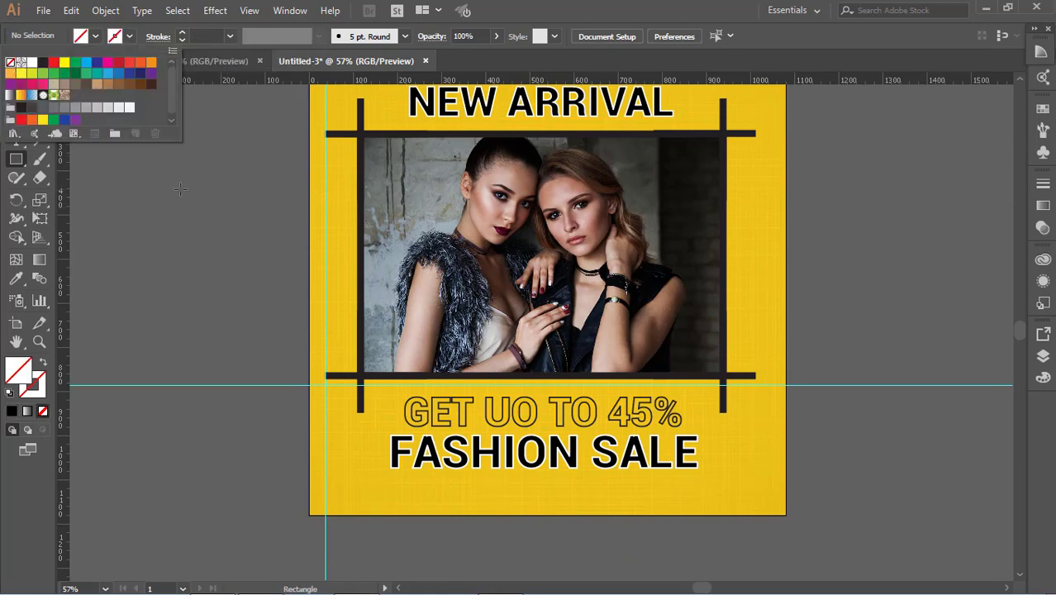
{"action": "left_click", "coordinate": [180, 189]}
{"action": "left_click_drag", "start_coordinate": [202, 197], "coordinate": [204, 197]}
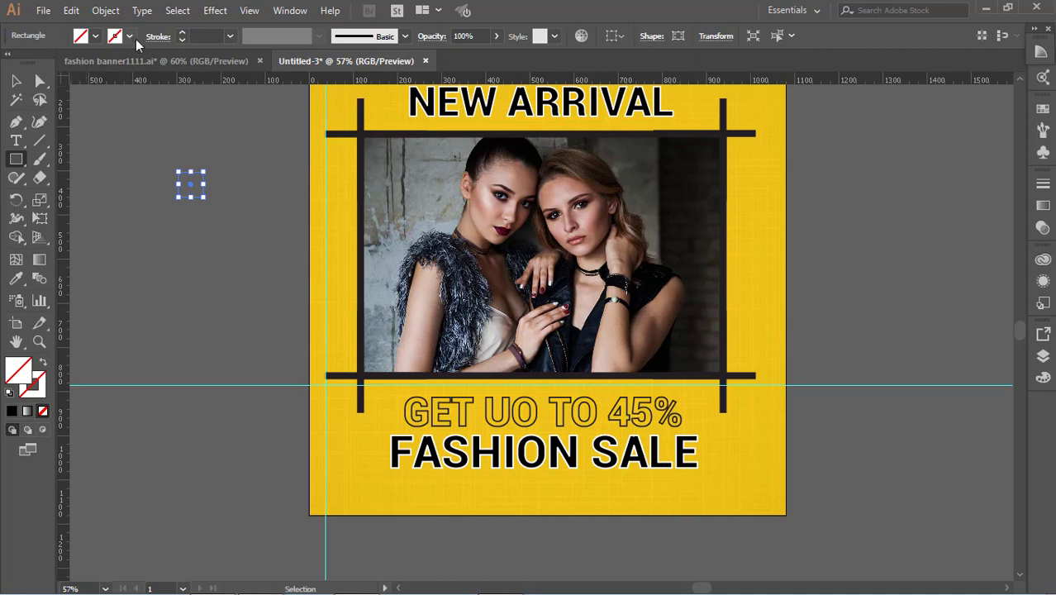
{"action": "left_click", "coordinate": [129, 36]}
{"action": "left_click", "coordinate": [37, 64]}
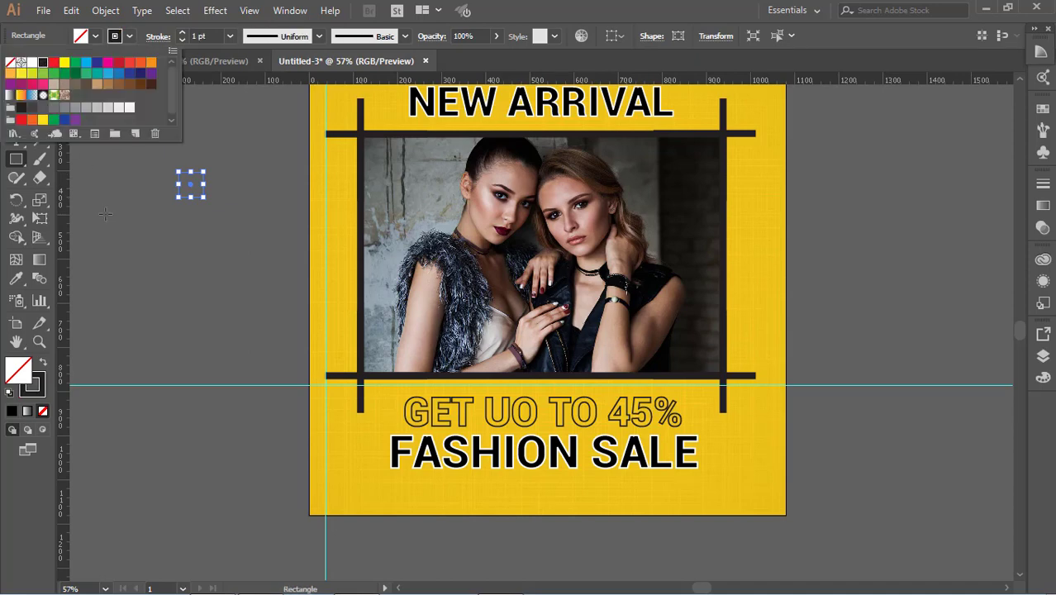
{"action": "left_click", "coordinate": [234, 258]}
Step: Set the small square's stroke to 3 pt
{"action": "left_click", "coordinate": [196, 197]}
{"action": "left_click", "coordinate": [230, 38]}
{"action": "left_click", "coordinate": [248, 121]}
{"action": "left_click", "coordinate": [243, 166]}
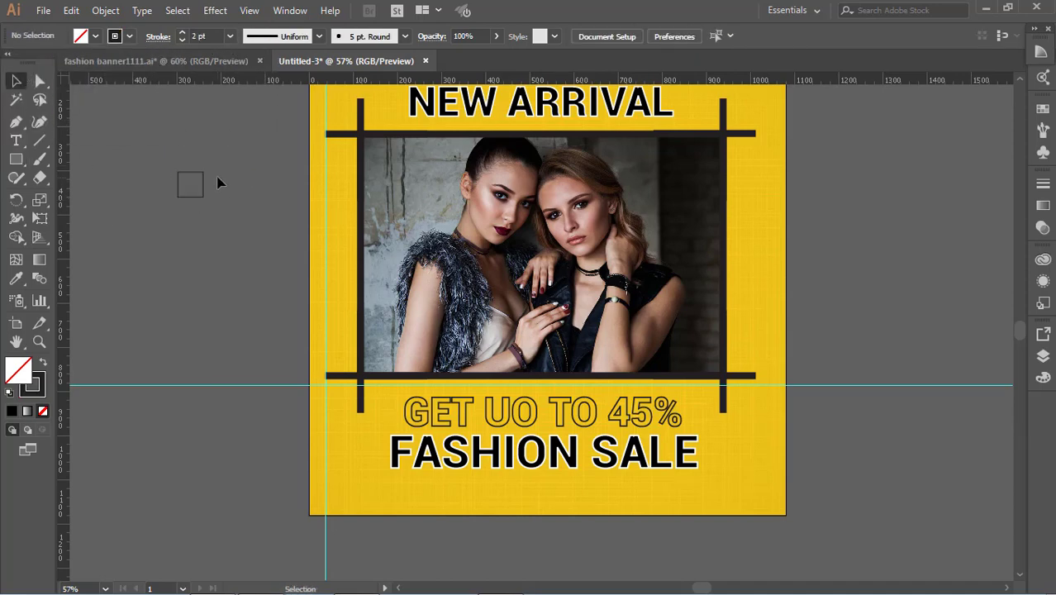
{"action": "left_click", "coordinate": [203, 191]}
{"action": "left_click", "coordinate": [231, 38]}
{"action": "left_click", "coordinate": [255, 140]}
{"action": "left_click", "coordinate": [218, 198]}
Step: Rotate the square into a diamond beside the photo frame's right edge, and copy it to the left of "FASHION SALE"
{"action": "mouse_move", "coordinate": [204, 191]}
{"action": "left_mouse_down"}
{"action": "mouse_move", "coordinate": [685, 333]}
{"action": "mouse_move", "coordinate": [768, 266]}
{"action": "mouse_move", "coordinate": [829, 247]}
{"action": "left_mouse_up"}
{"action": "left_click", "coordinate": [830, 247]}
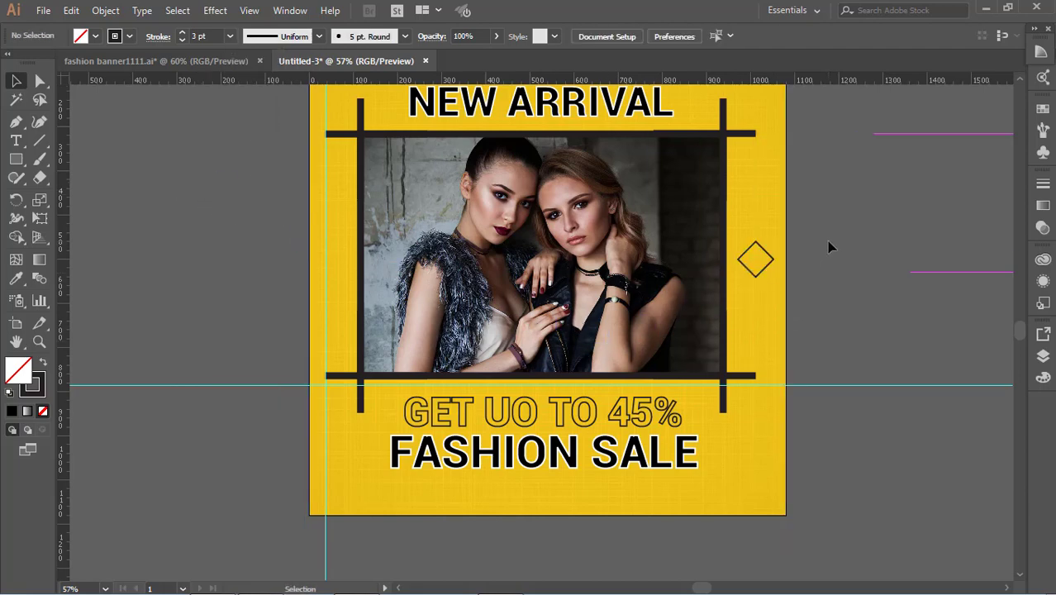
{"action": "left_click_drag", "start_coordinate": [759, 282], "coordinate": [350, 482]}
{"action": "left_click", "coordinate": [832, 417]}
{"action": "scroll", "coordinate": [794, 380], "scroll_direction": "up", "scroll_amount": 3}
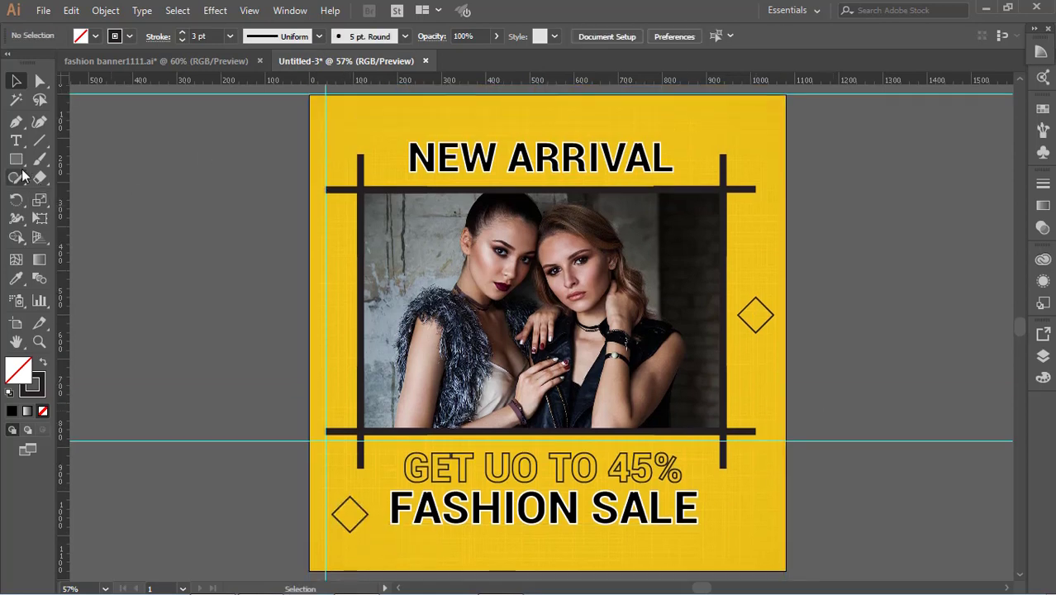
Step: Draw a small black-outlined circle with the Ellipse tool and place copies above both ends of "NEW ARRIVAL"
{"action": "left_click", "coordinate": [20, 164]}
{"action": "left_click", "coordinate": [86, 196]}
{"action": "left_click_drag", "start_coordinate": [118, 204], "coordinate": [729, 126]}
{"action": "left_click", "coordinate": [18, 82]}
{"action": "left_click", "coordinate": [158, 217]}
{"action": "left_click", "coordinate": [833, 205]}
{"action": "scroll", "coordinate": [936, 210], "scroll_direction": "up", "scroll_amount": 5}
{"action": "scroll", "coordinate": [915, 229], "scroll_direction": "down", "scroll_amount": 5}
{"action": "scroll", "coordinate": [915, 229], "scroll_direction": "up", "scroll_amount": 2}
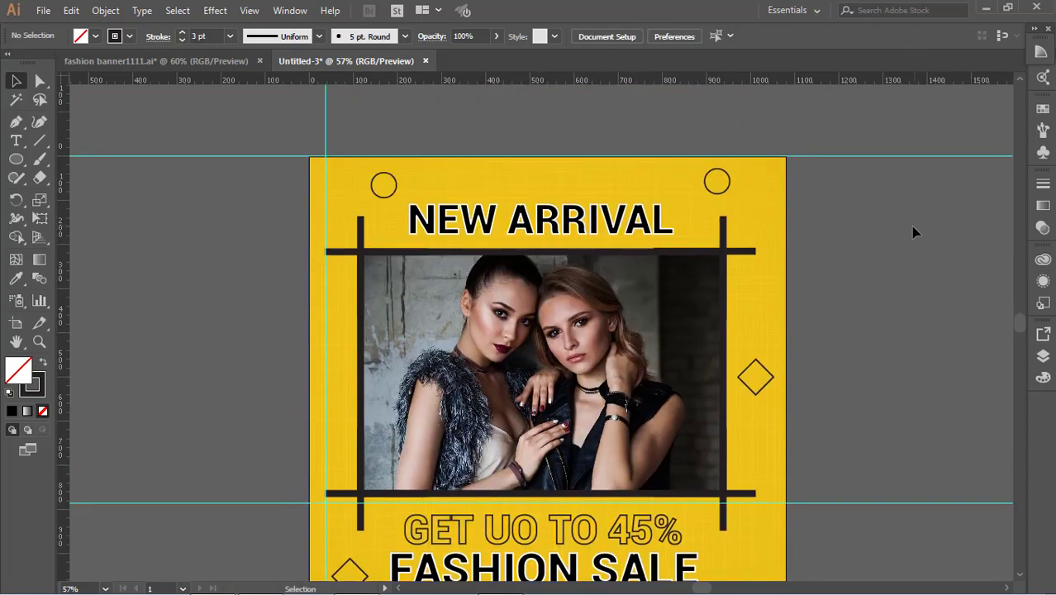
Step: Copy the diamond to the space above "NEW ARRIVAL" and move the original diamond down to the right of "FASHION SALE"
{"action": "left_click_drag", "start_coordinate": [768, 371], "coordinate": [537, 175]}
{"action": "scroll", "coordinate": [608, 227], "scroll_direction": "down", "scroll_amount": 5}
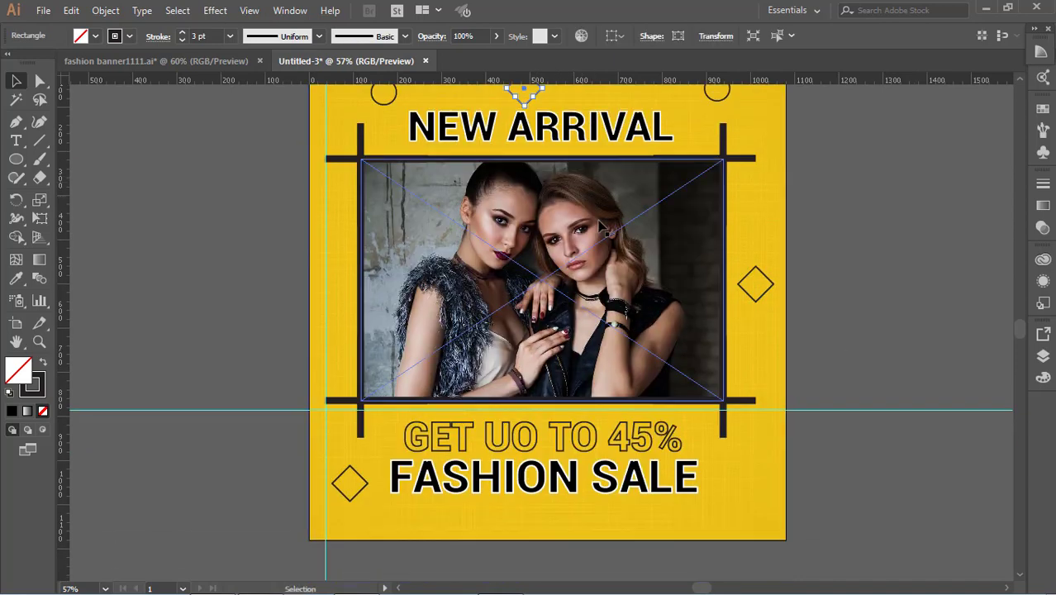
{"action": "left_click_drag", "start_coordinate": [760, 222], "coordinate": [757, 393]}
{"action": "key", "text": "ctrl+z"}
{"action": "left_click", "coordinate": [853, 229]}
{"action": "scroll", "coordinate": [231, 417], "scroll_direction": "up", "scroll_amount": 3}
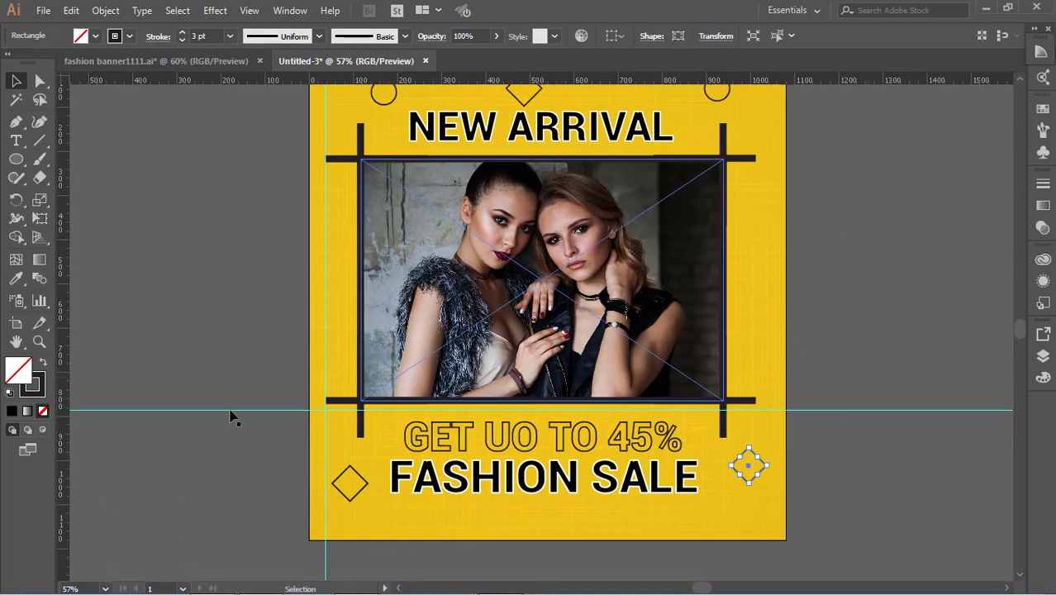
Step: Copy a circle to the yellow margin right of the photo frame
{"action": "left_click_drag", "start_coordinate": [385, 101], "coordinate": [757, 273]}
{"action": "left_click", "coordinate": [874, 252]}
{"action": "scroll", "coordinate": [874, 252], "scroll_direction": "up", "scroll_amount": 2}
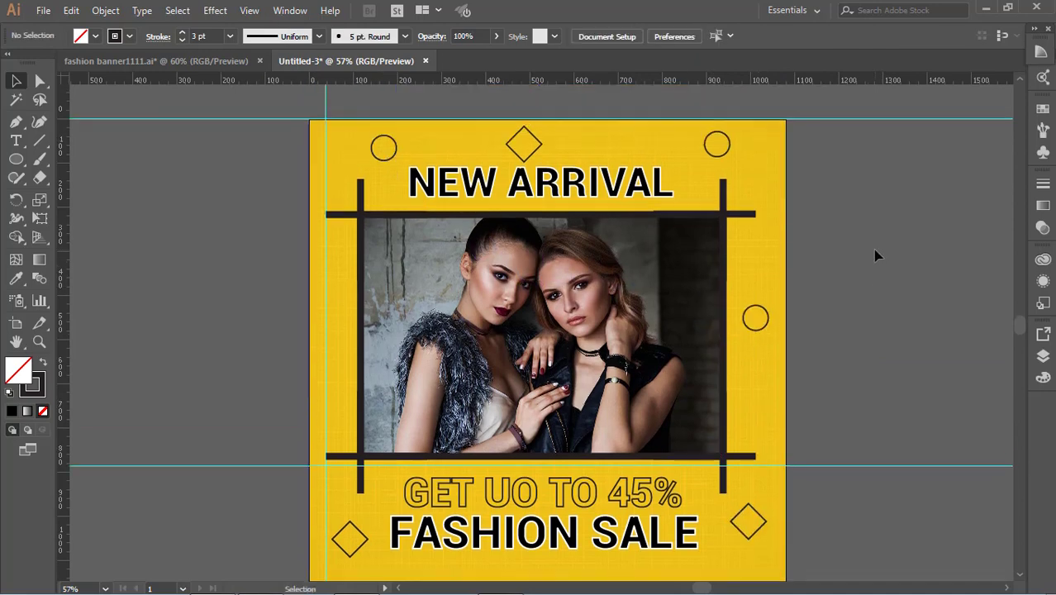
Step: Scale the discount and "FASHION SALE" texts down slightly together, keeping them centred below the frame
{"action": "scroll", "coordinate": [871, 251], "scroll_direction": "down", "scroll_amount": 5}
{"action": "scroll", "coordinate": [870, 255], "scroll_direction": "down", "scroll_amount": 3}
{"action": "left_click", "coordinate": [642, 314]}
{"action": "left_click", "coordinate": [639, 356], "text": "shift"}
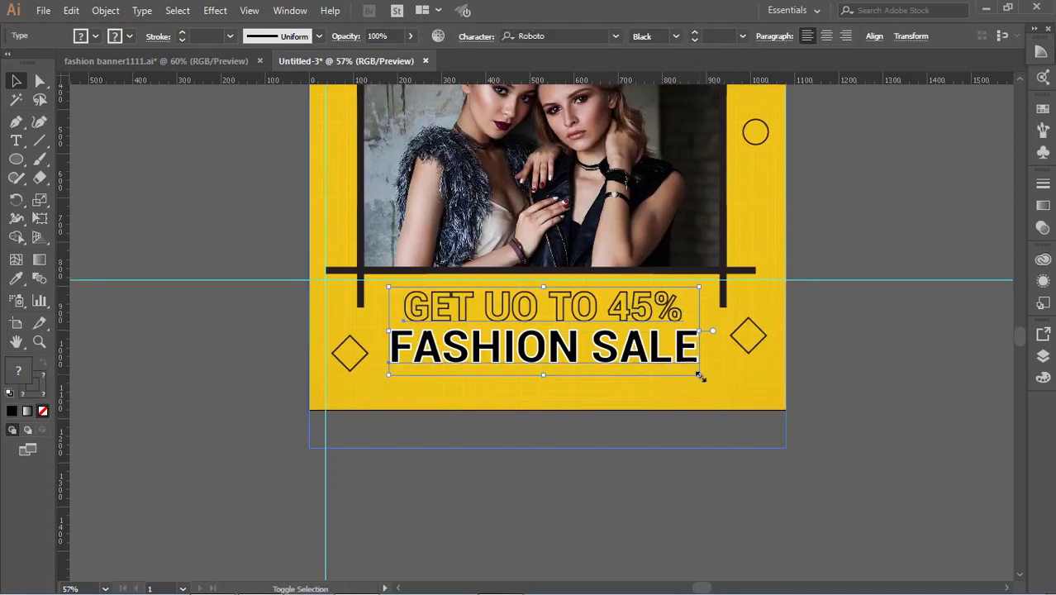
{"action": "left_click_drag", "start_coordinate": [700, 375], "coordinate": [691, 331]}
{"action": "left_click", "coordinate": [744, 331]}
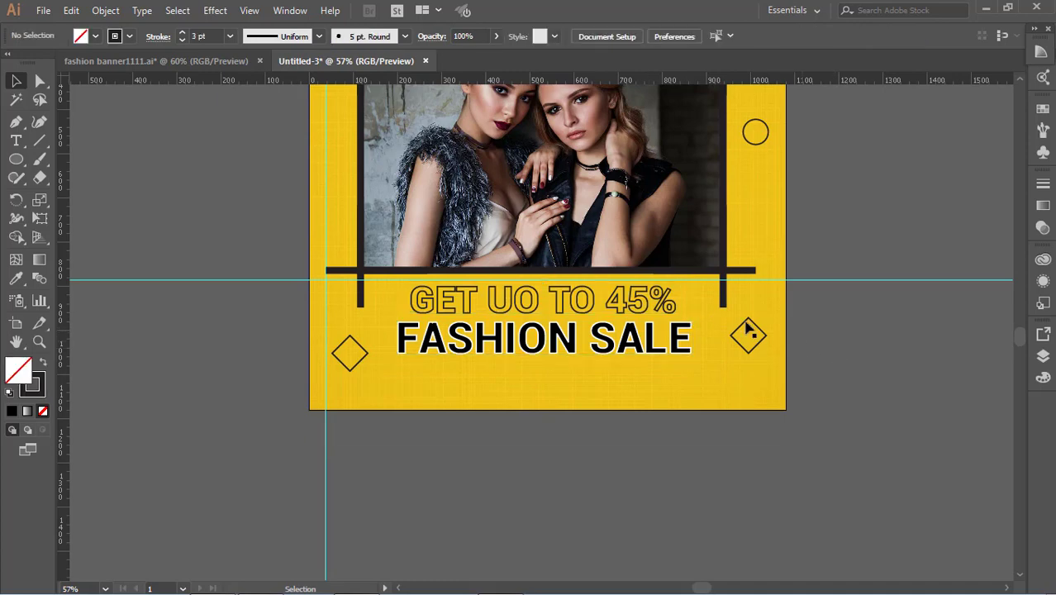
Step: Nudge the discount text slightly left to centre it over "FASHION SALE"
{"action": "left_click", "coordinate": [668, 305]}
{"action": "key", "text": "Left"}
{"action": "key", "text": "Left"}
{"action": "key", "text": "Left"}
{"action": "key", "text": "Left"}
{"action": "key", "text": "Left"}
{"action": "left_click", "coordinate": [882, 320]}
Step: Draw a small unfilled, black-outlined rounded rectangle below the "FASHION SALE" text
{"action": "left_click_drag", "start_coordinate": [17, 160], "coordinate": [73, 179]}
{"action": "left_click_drag", "start_coordinate": [454, 374], "coordinate": [555, 397]}
{"action": "key", "text": "v"}
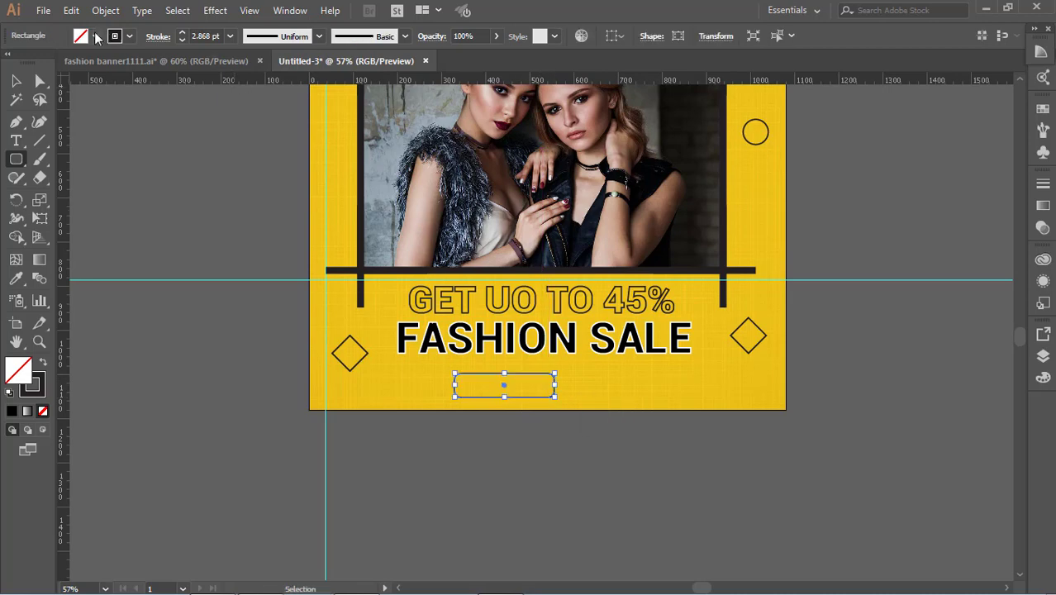
Step: Fill the rounded rectangle with black and centre it beneath the "FASHION SALE" text
{"action": "left_click", "coordinate": [96, 37]}
{"action": "left_click", "coordinate": [43, 64]}
{"action": "left_click", "coordinate": [44, 39]}
{"action": "left_click", "coordinate": [136, 165]}
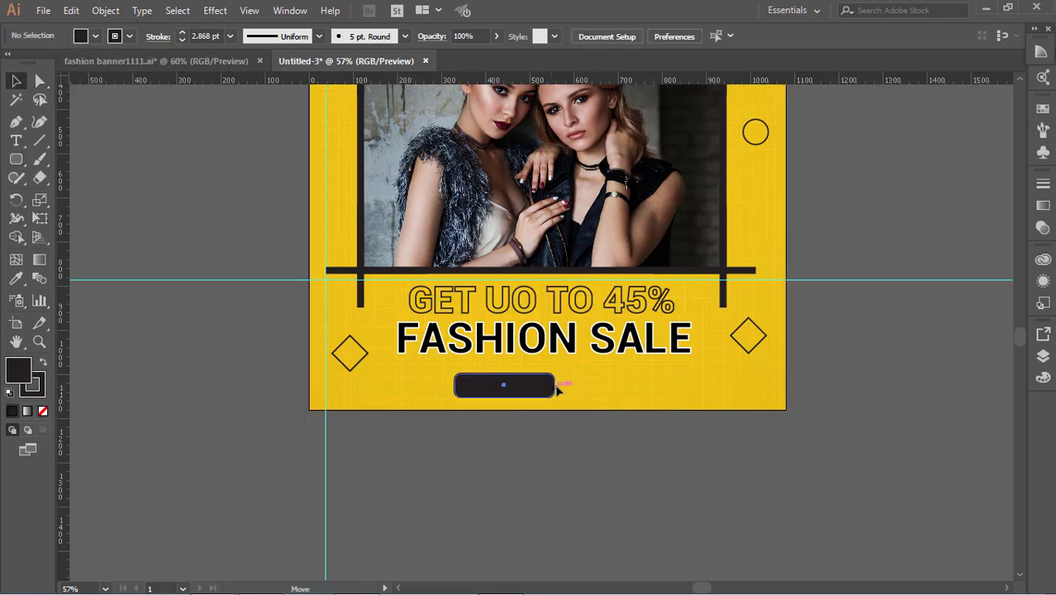
{"action": "left_click_drag", "start_coordinate": [590, 381], "coordinate": [589, 380]}
{"action": "left_click", "coordinate": [652, 489]}
{"action": "scroll", "coordinate": [640, 481], "scroll_direction": "up", "scroll_amount": 4}
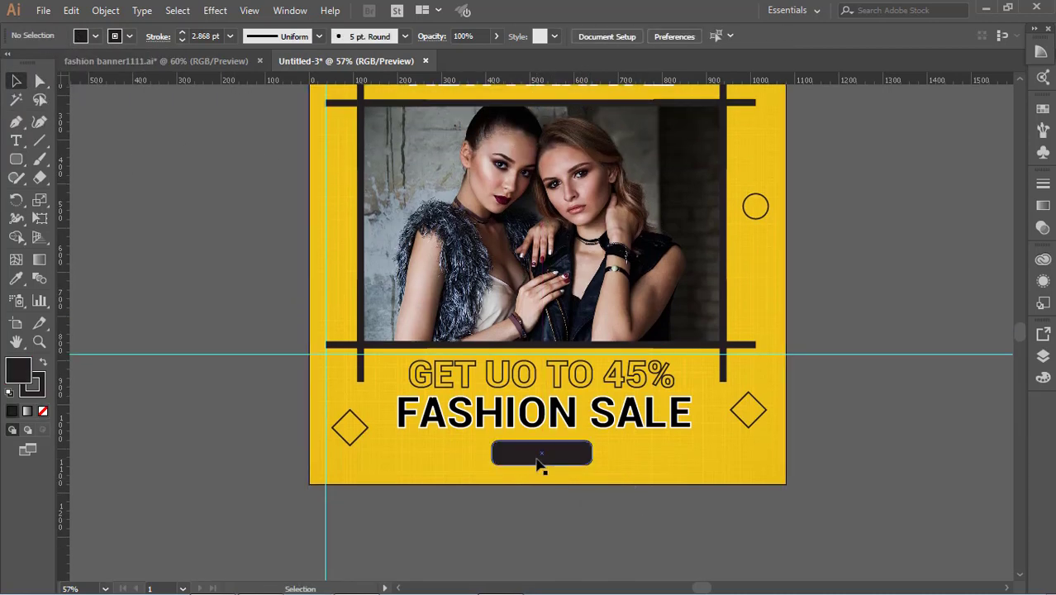
{"action": "left_click", "coordinate": [537, 461]}
{"action": "left_click", "coordinate": [92, 316]}
Step: Add the text "ORDER NOW" in Roboto Black on the empty canvas beside the banner and colour it white
{"action": "key", "text": "t"}
{"action": "left_click", "coordinate": [110, 203]}
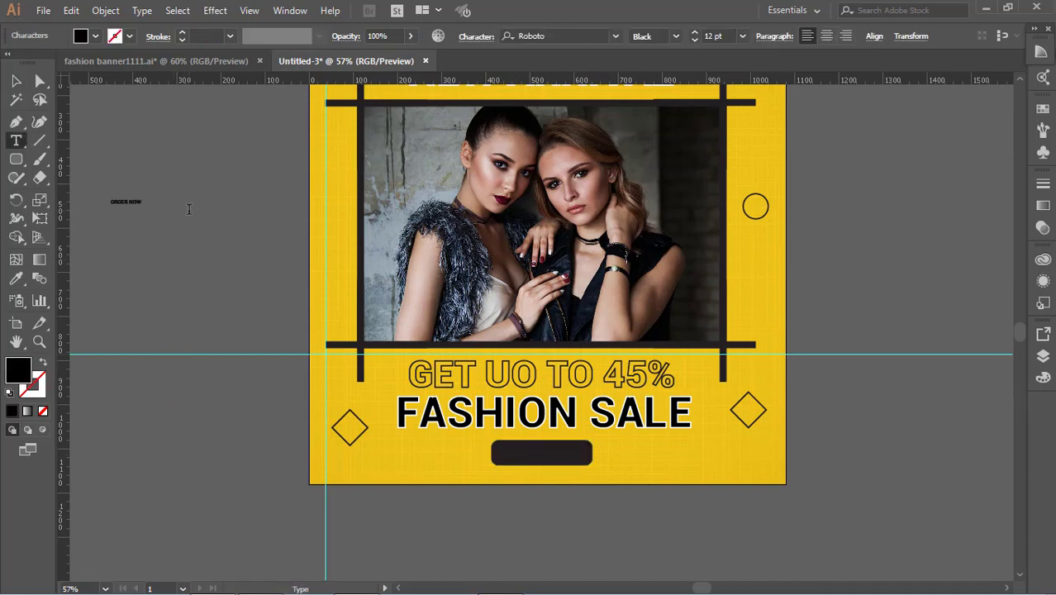
{"action": "left_click", "coordinate": [81, 36]}
{"action": "left_click", "coordinate": [30, 64]}
{"action": "left_click", "coordinate": [152, 204]}
{"action": "left_click", "coordinate": [17, 81]}
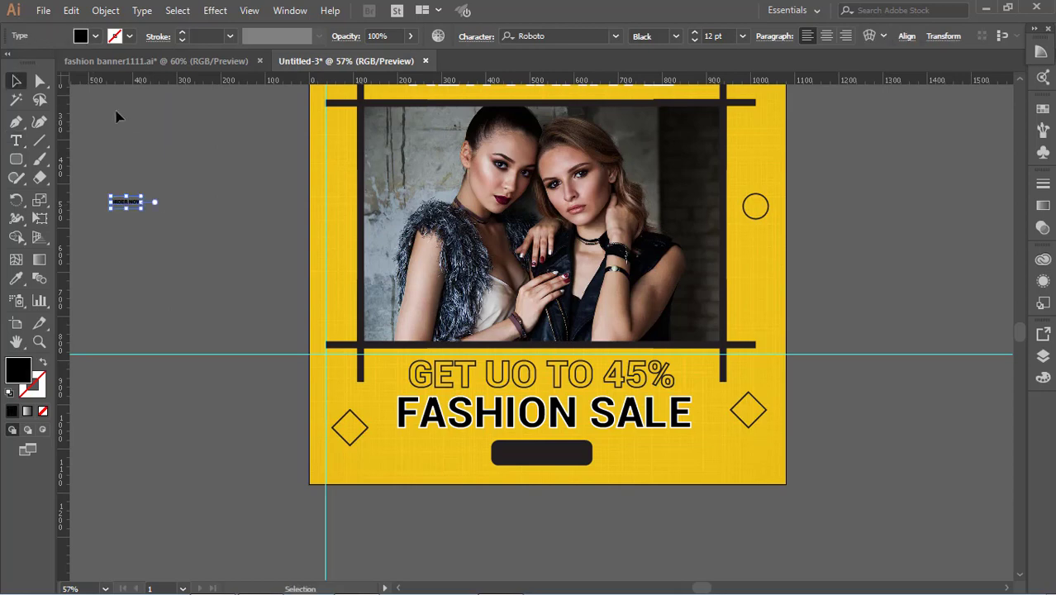
{"action": "left_click", "coordinate": [118, 117]}
{"action": "left_click", "coordinate": [136, 203]}
{"action": "left_click", "coordinate": [81, 36]}
{"action": "left_click", "coordinate": [209, 177]}
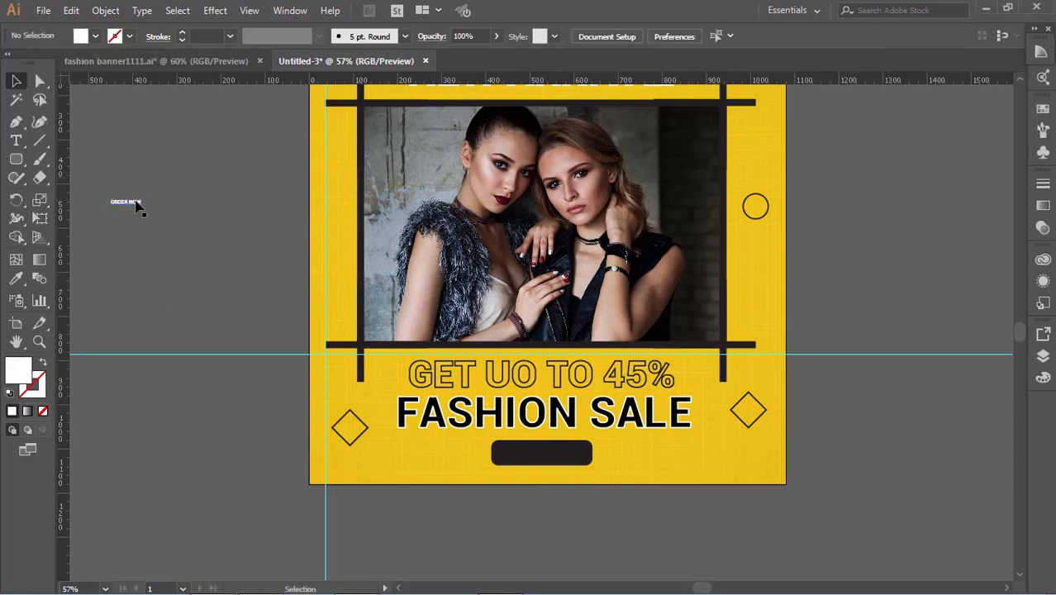
Step: Enlarge the "ORDER NOW" text on the black rounded rectangle and fit the two together as a centred button
{"action": "left_click_drag", "start_coordinate": [138, 203], "coordinate": [613, 471]}
{"action": "left_click", "coordinate": [590, 461], "text": "shift"}
{"action": "left_click", "coordinate": [587, 461], "text": "shift"}
{"action": "left_click", "coordinate": [587, 461], "text": "shift"}
{"action": "key", "text": "shift+Left"}
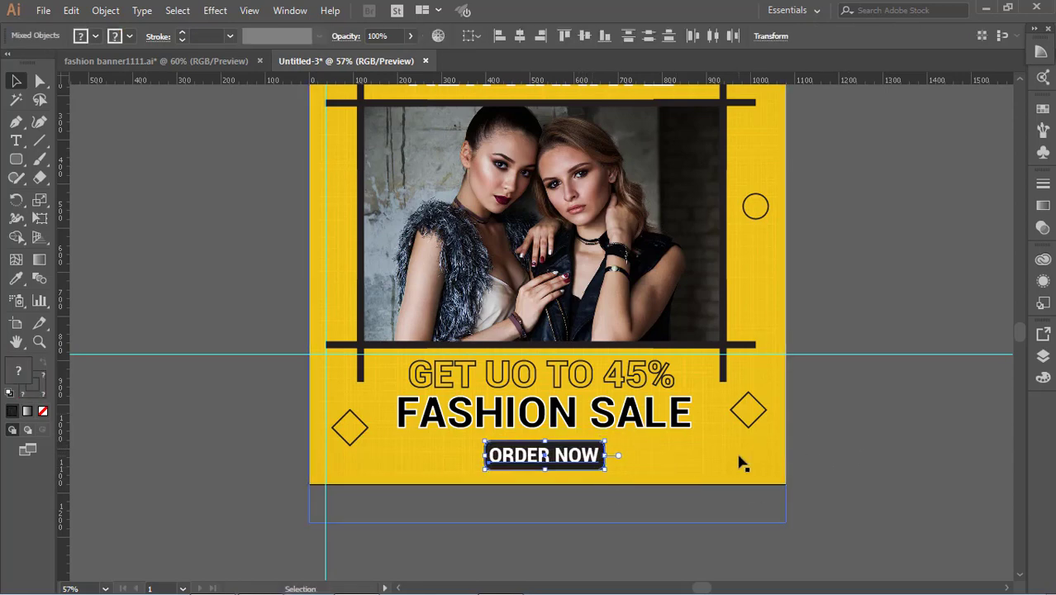
{"action": "left_click", "coordinate": [868, 425]}
Step: Move the circle above the photo frame's upper-right corner to the banner's left edge, overlapping the border
{"action": "scroll", "coordinate": [909, 430], "scroll_direction": "up", "scroll_amount": 5}
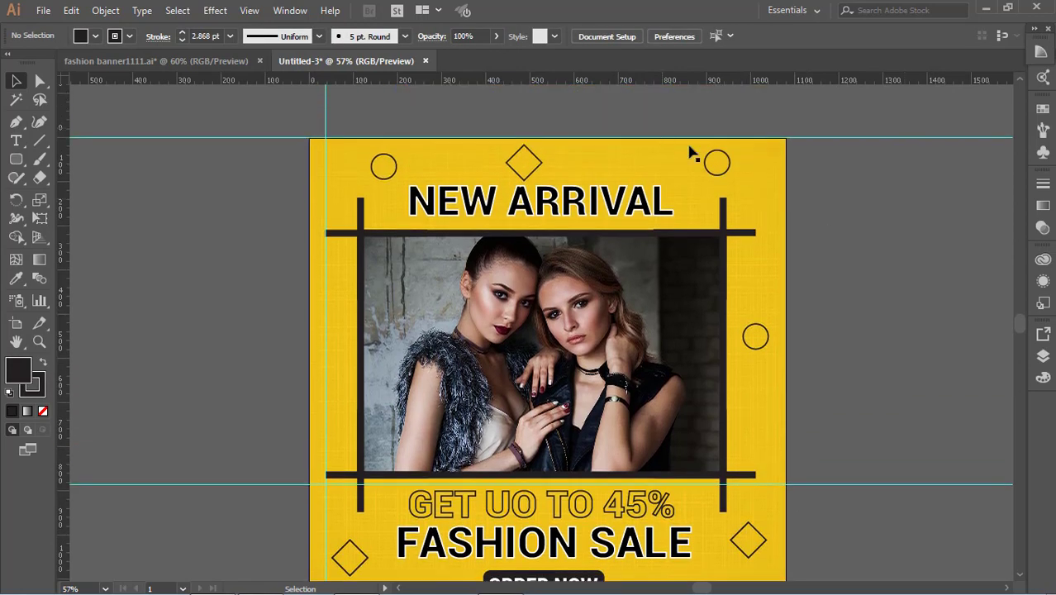
{"action": "left_click_drag", "start_coordinate": [586, 171], "coordinate": [328, 315]}
{"action": "left_click", "coordinate": [97, 111]}
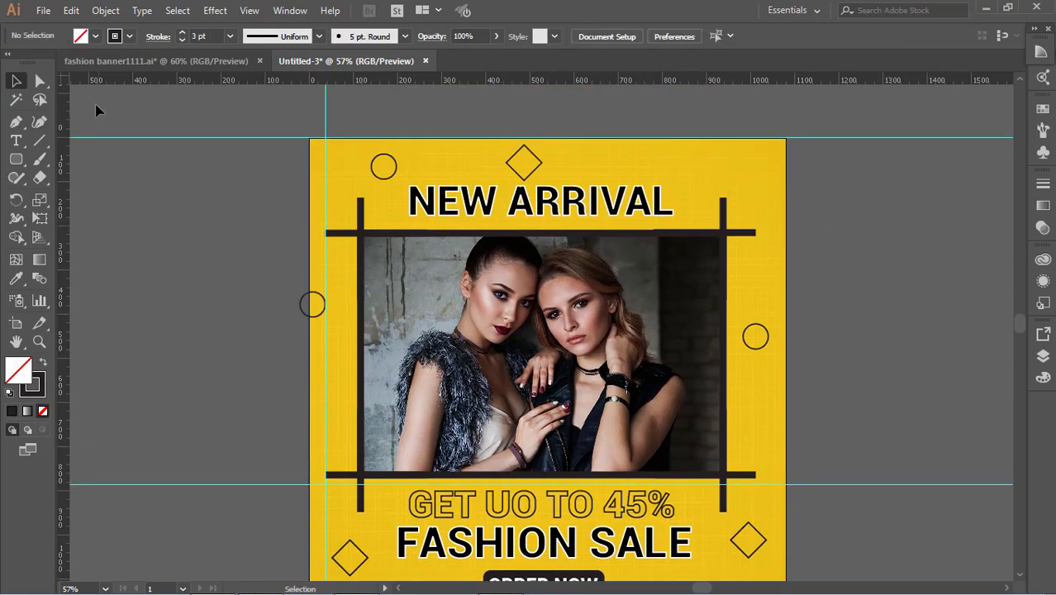
Step: Add the text "LOGO NAME" in Roboto Black on the empty canvas beside the banner
{"action": "left_click", "coordinate": [16, 141]}
{"action": "left_click", "coordinate": [134, 197]}
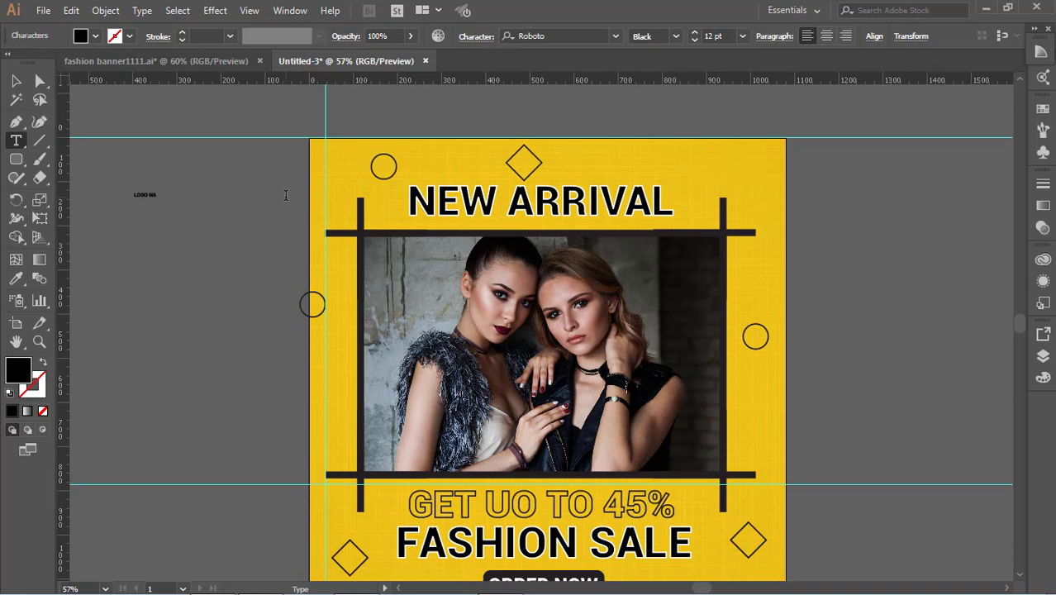
{"action": "left_click", "coordinate": [17, 81]}
{"action": "left_click", "coordinate": [95, 198]}
Step: Enlarge "LOGO NAME" to about 35 pt and place it in the banner's upper-right corner
{"action": "left_click", "coordinate": [150, 197]}
{"action": "left_click_drag", "start_coordinate": [165, 200], "coordinate": [192, 222]}
{"action": "left_click_drag", "start_coordinate": [194, 205], "coordinate": [677, 173]}
{"action": "left_click", "coordinate": [873, 235]}
{"action": "left_click", "coordinate": [724, 164]}
{"action": "left_click", "coordinate": [814, 187]}
{"action": "left_click_drag", "start_coordinate": [746, 165], "coordinate": [759, 161]}
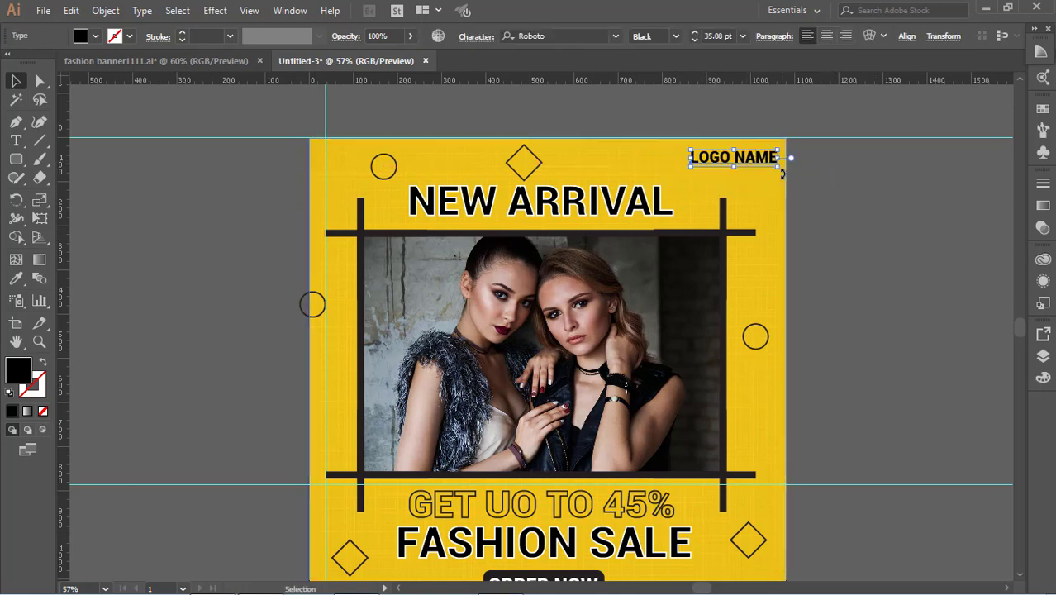
{"action": "left_click", "coordinate": [873, 389]}
{"action": "scroll", "coordinate": [874, 390], "scroll_direction": "down", "scroll_amount": 4}
{"action": "left_click", "coordinate": [8, 141]}
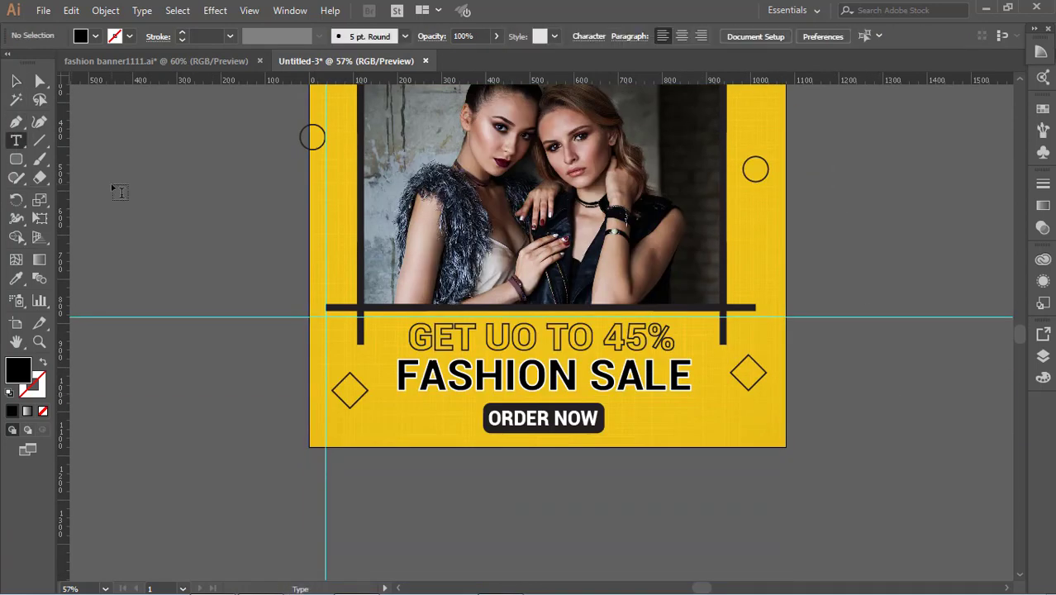
{"action": "left_click", "coordinate": [116, 184]}
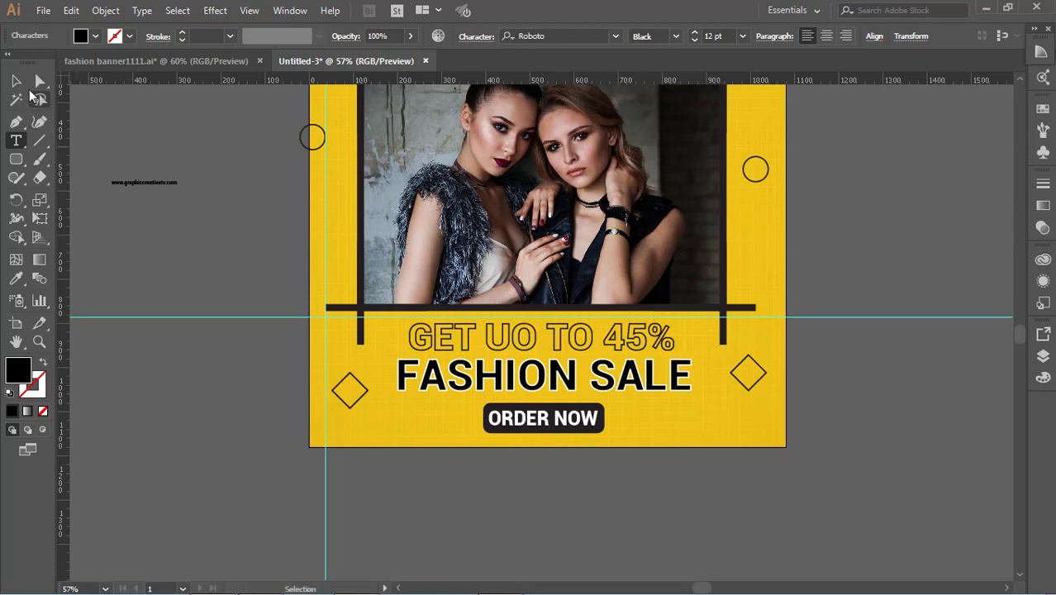
{"action": "left_click", "coordinate": [18, 81]}
{"action": "left_click", "coordinate": [133, 153]}
{"action": "left_click_drag", "start_coordinate": [150, 185], "coordinate": [673, 450]}
Step: Set the web address to the Roboto Regular font style
{"action": "left_click", "coordinate": [680, 38]}
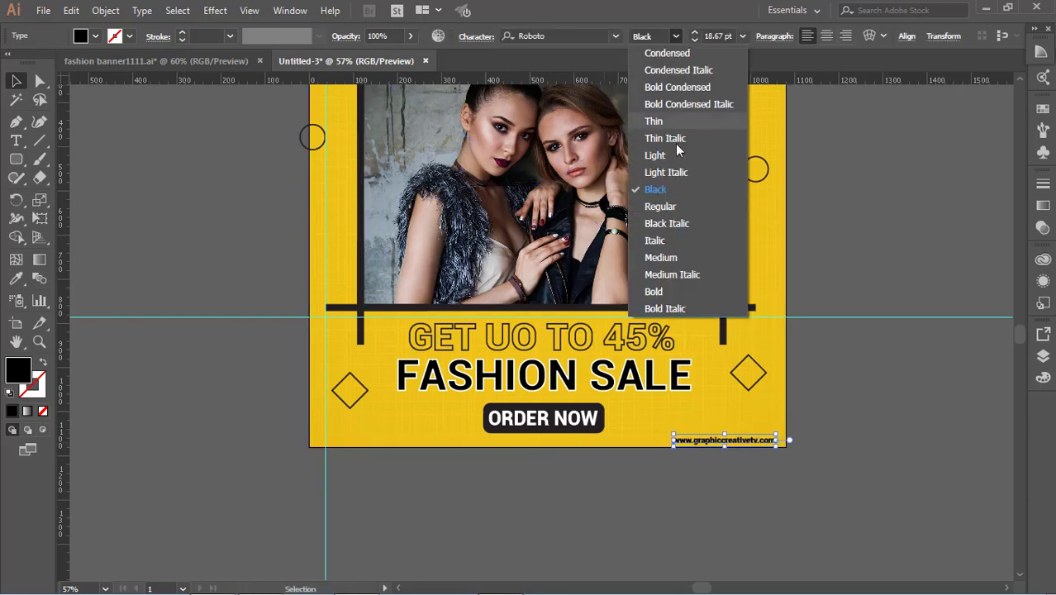
{"action": "left_click", "coordinate": [662, 206]}
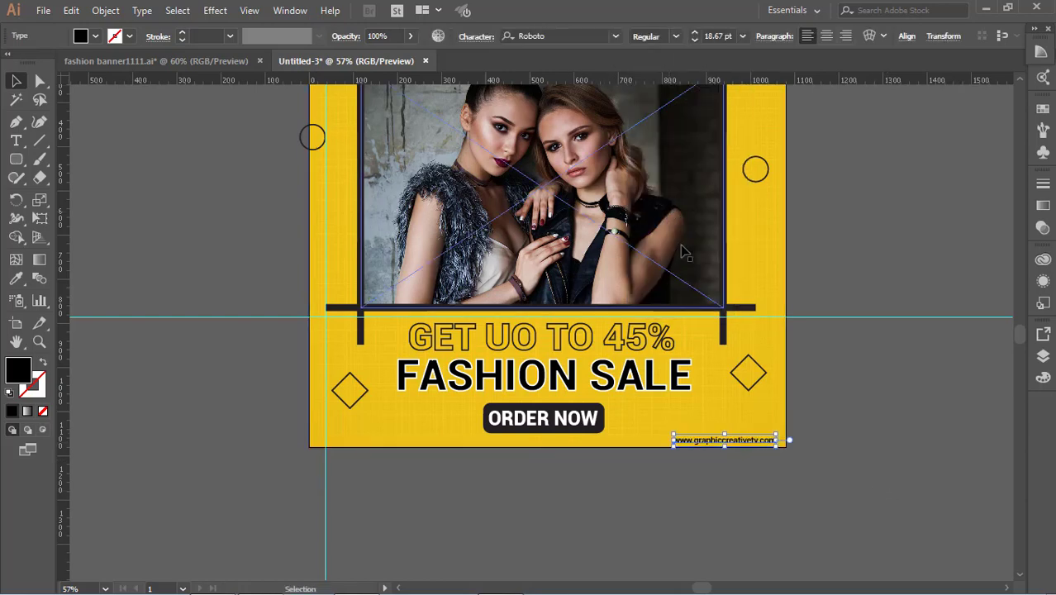
{"action": "left_click", "coordinate": [738, 497]}
Step: Enlarge the web address to about 20 pt and nudge it slightly closer to the banner's right edge
{"action": "left_click", "coordinate": [692, 441]}
{"action": "left_click_drag", "start_coordinate": [673, 435], "coordinate": [664, 432]}
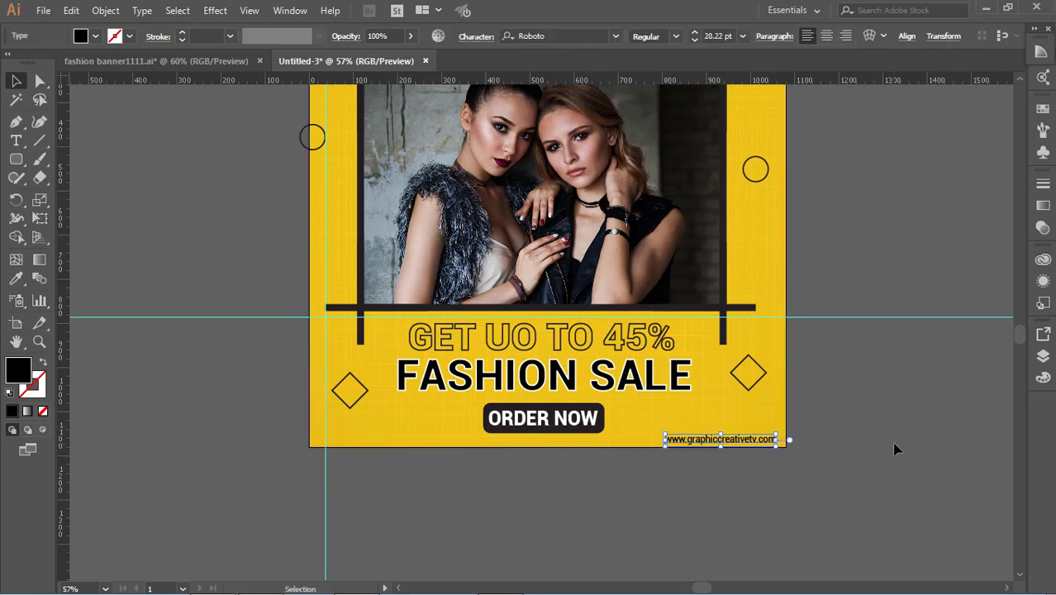
{"action": "left_click", "coordinate": [896, 448]}
{"action": "left_click_drag", "start_coordinate": [747, 439], "coordinate": [753, 439]}
{"action": "left_click", "coordinate": [902, 430]}
Step: Change the outline of the circle right of the photo frame to white
{"action": "scroll", "coordinate": [903, 430], "scroll_direction": "up", "scroll_amount": 3}
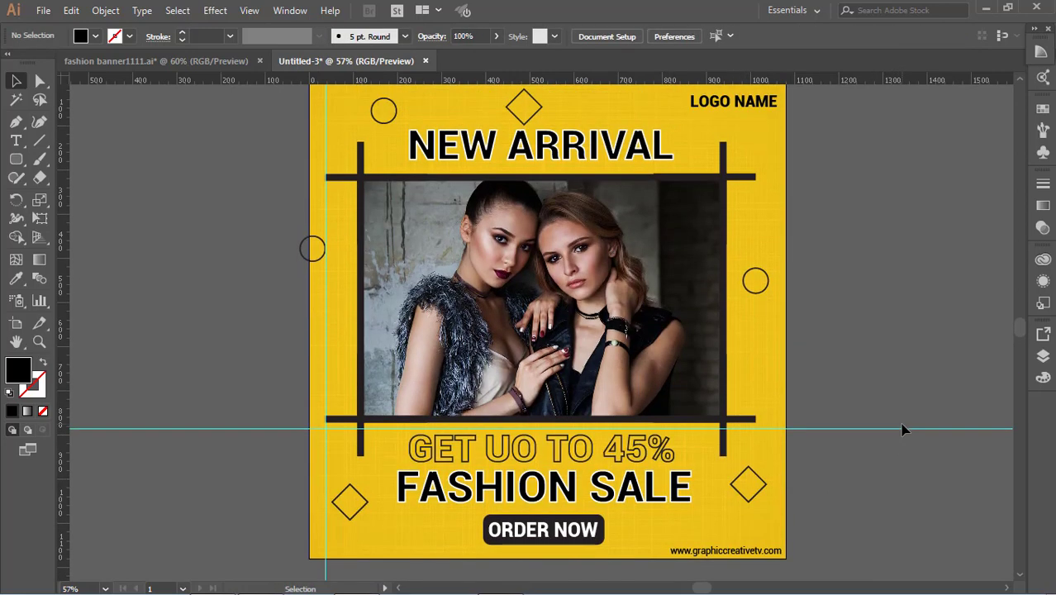
{"action": "scroll", "coordinate": [902, 430], "scroll_direction": "up", "scroll_amount": 1}
{"action": "left_click", "coordinate": [755, 343]}
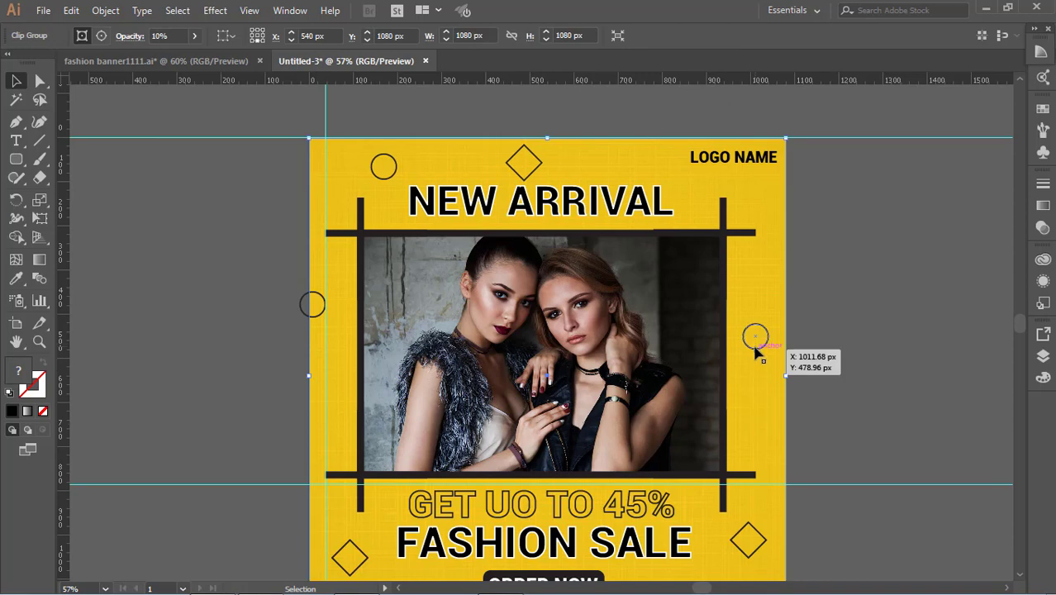
{"action": "left_click", "coordinate": [756, 349]}
{"action": "left_click", "coordinate": [130, 37]}
{"action": "left_click", "coordinate": [30, 66]}
{"action": "left_click", "coordinate": [884, 287]}
{"action": "left_click", "coordinate": [884, 288]}
Step: Change the outline of the diamond right of "FASHION SALE" to white
{"action": "scroll", "coordinate": [886, 292], "scroll_direction": "down", "scroll_amount": 1}
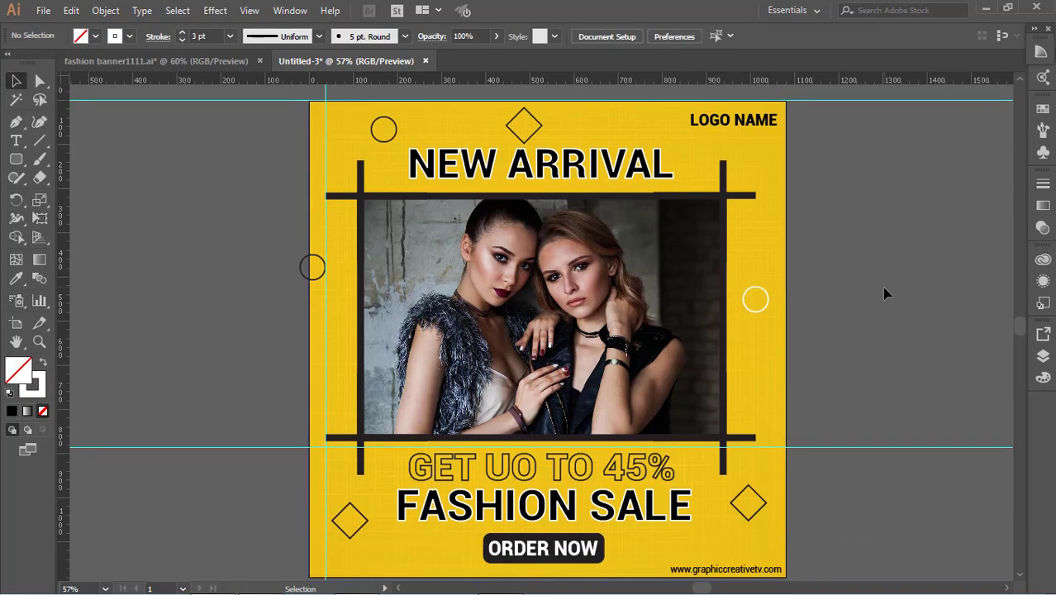
{"action": "left_click", "coordinate": [756, 511]}
{"action": "left_click", "coordinate": [130, 37]}
{"action": "left_click", "coordinate": [33, 64]}
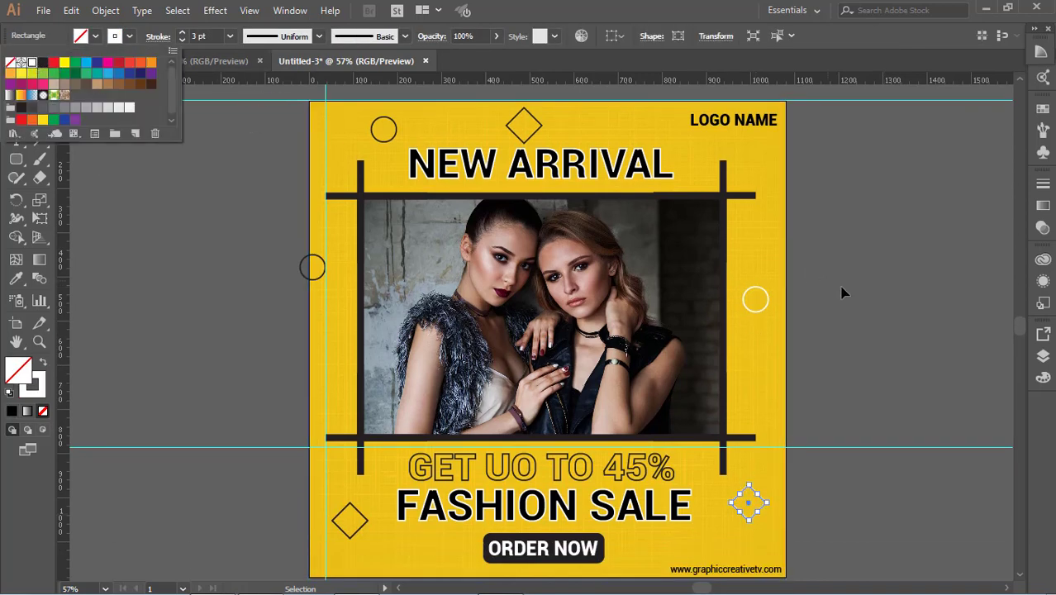
{"action": "left_click", "coordinate": [844, 290]}
{"action": "left_click", "coordinate": [851, 295]}
Step: Change the outline of the circle above and left of "NEW ARRIVAL" to white
{"action": "scroll", "coordinate": [858, 297], "scroll_direction": "up", "scroll_amount": 3}
{"action": "left_click", "coordinate": [370, 187]}
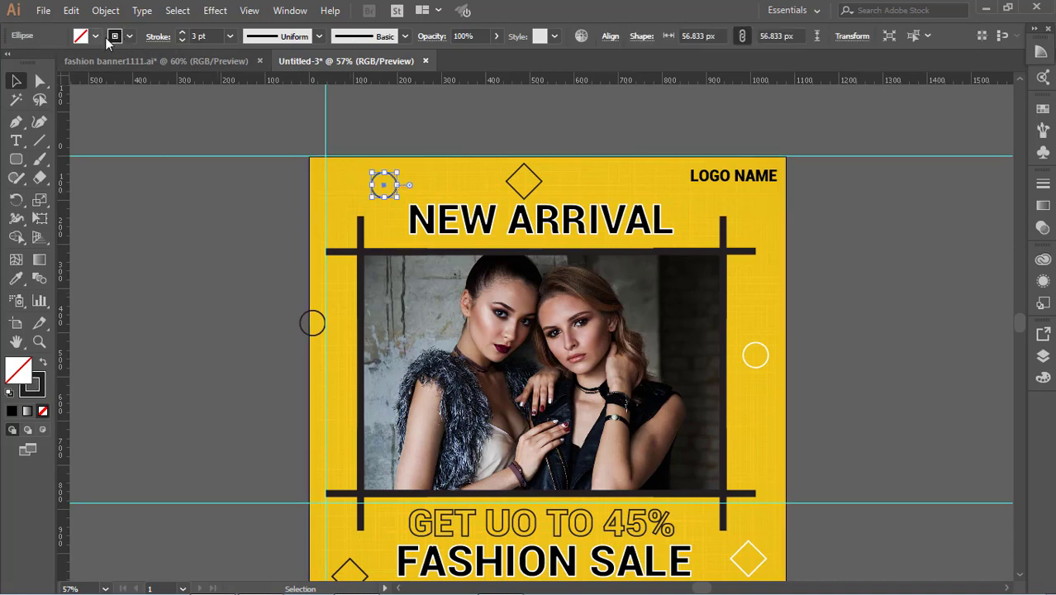
{"action": "left_click", "coordinate": [130, 36]}
{"action": "left_click", "coordinate": [32, 65]}
{"action": "left_click", "coordinate": [404, 332]}
{"action": "left_click", "coordinate": [405, 334]}
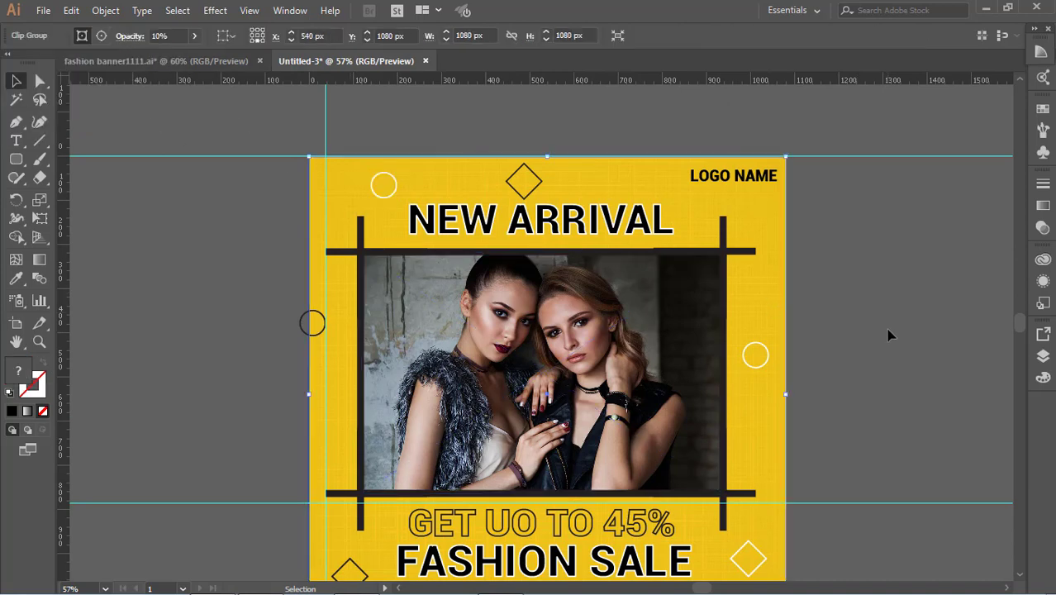
Step: Scale the outlined discount text above "FASHION SALE" down slightly
{"action": "scroll", "coordinate": [886, 330], "scroll_direction": "down", "scroll_amount": 2}
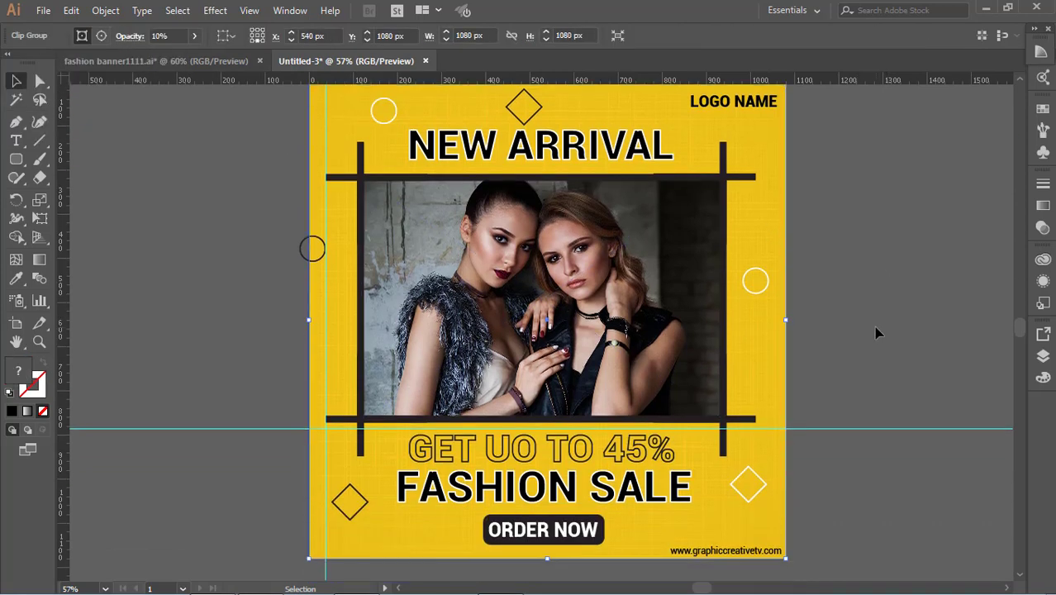
{"action": "left_click", "coordinate": [659, 457]}
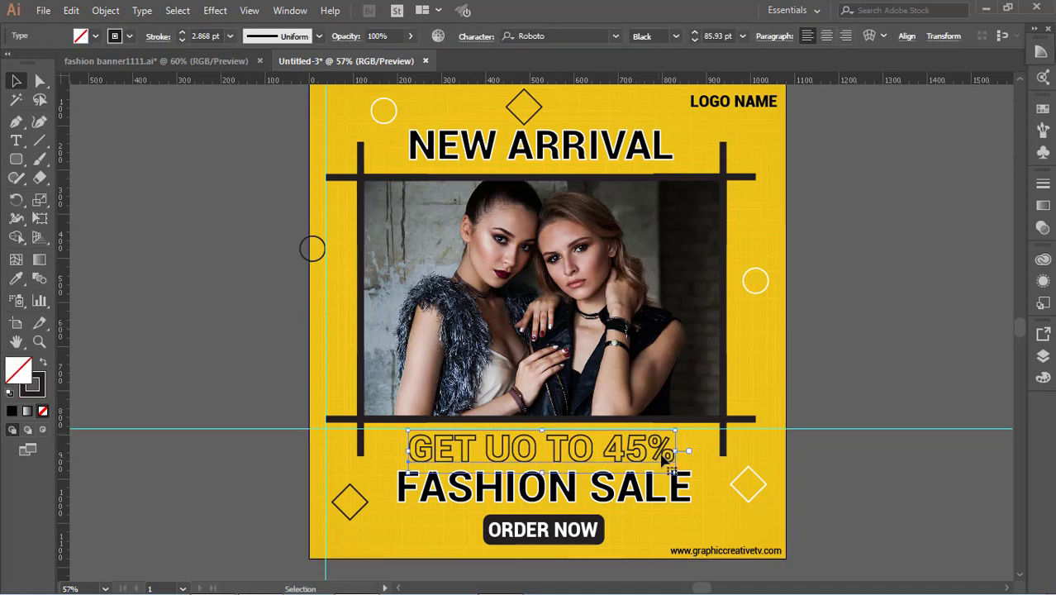
{"action": "left_click_drag", "start_coordinate": [676, 430], "coordinate": [649, 441]}
{"action": "left_click", "coordinate": [798, 482]}
Step: Review the banner layout, checking the "ORDER NOW" button and the upper line of the photo frame
{"action": "scroll", "coordinate": [728, 486], "scroll_direction": "down", "scroll_amount": 2}
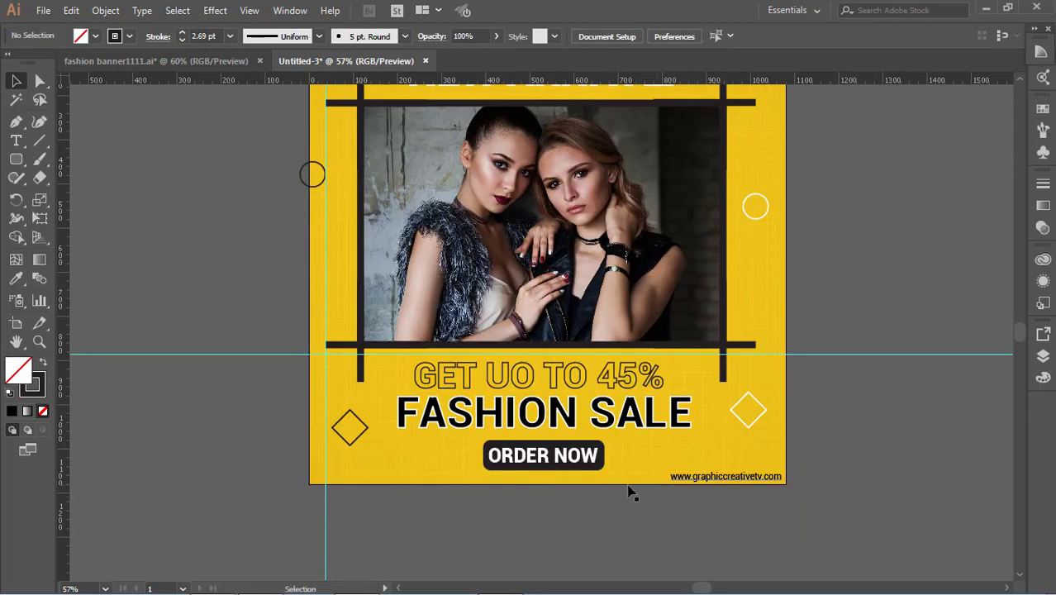
{"action": "left_click", "coordinate": [598, 463]}
{"action": "left_click", "coordinate": [869, 453]}
{"action": "scroll", "coordinate": [869, 454], "scroll_direction": "up", "scroll_amount": 1}
{"action": "scroll", "coordinate": [866, 452], "scroll_direction": "up", "scroll_amount": 2}
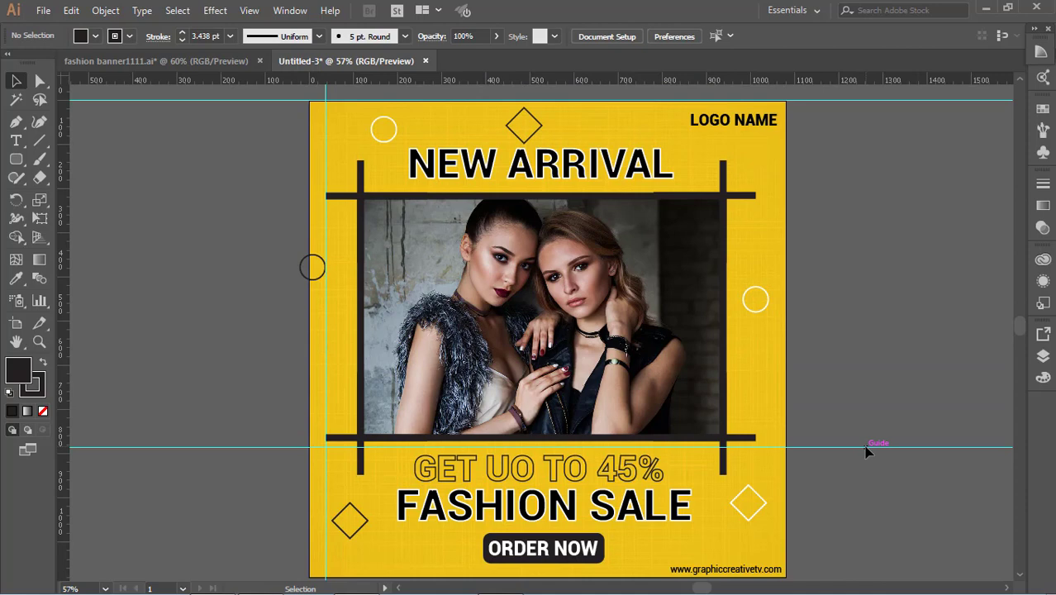
{"action": "scroll", "coordinate": [866, 452], "scroll_direction": "down", "scroll_amount": 1}
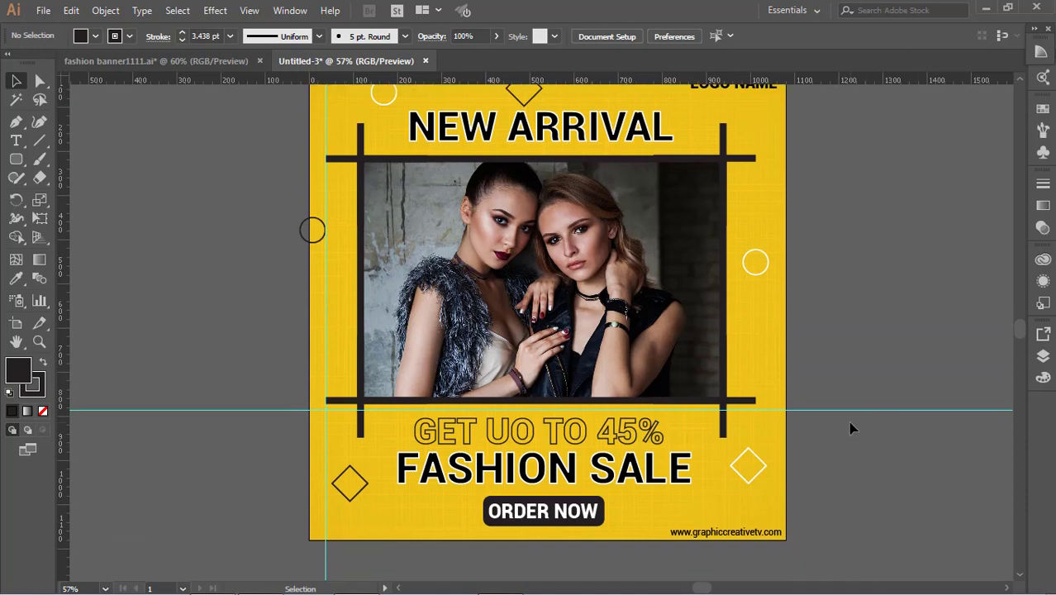
{"action": "left_click", "coordinate": [736, 160]}
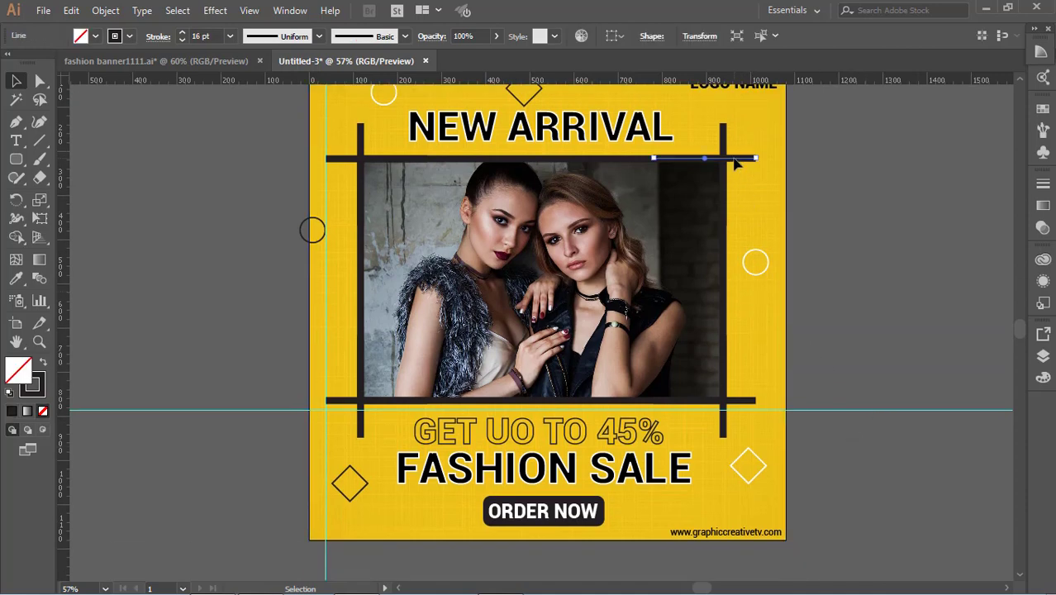
{"action": "left_click", "coordinate": [836, 191]}
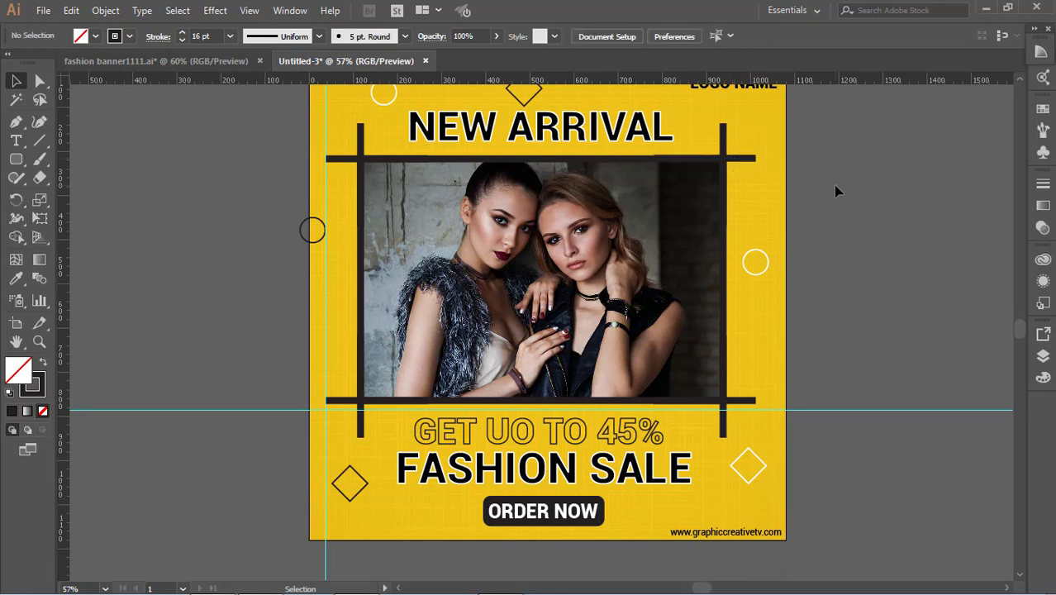
{"action": "scroll", "coordinate": [662, 287], "scroll_direction": "down", "scroll_amount": 1}
{"action": "scroll", "coordinate": [529, 439], "scroll_direction": "up", "scroll_amount": 1}
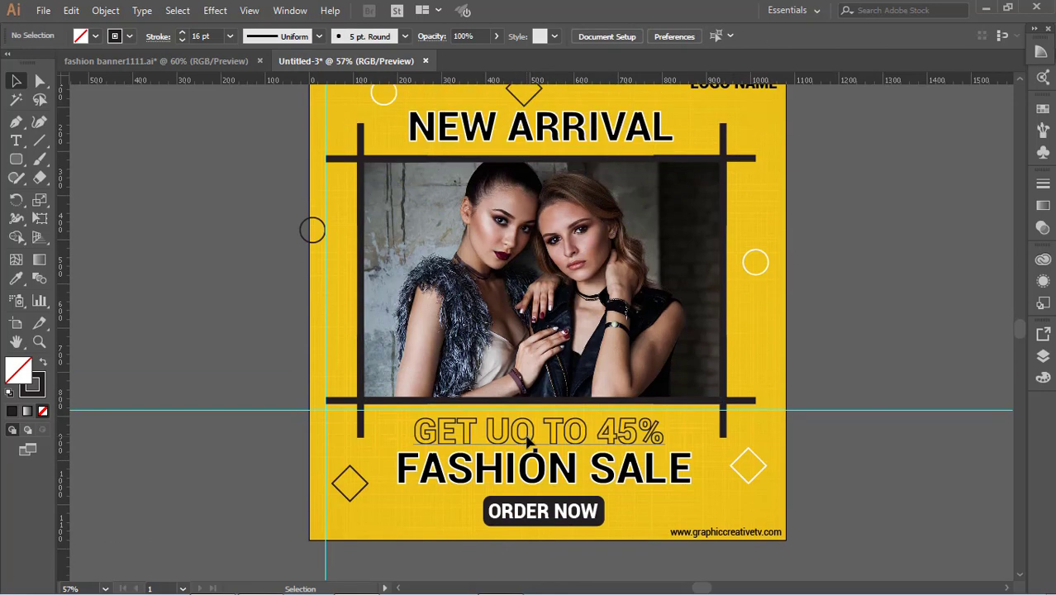